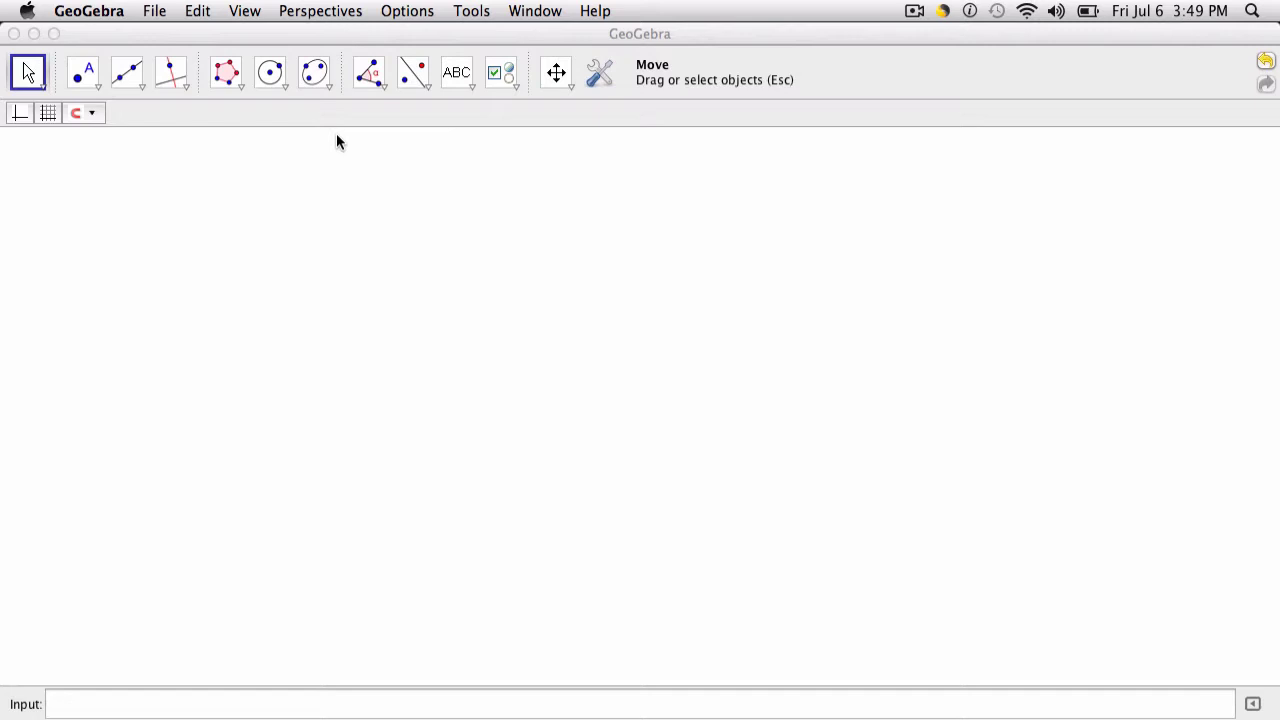
# - Draw a three-sided regular polygon, the equilateral triangle ABC, with the Regular Polygon tool
pyautogui.click(238, 87)
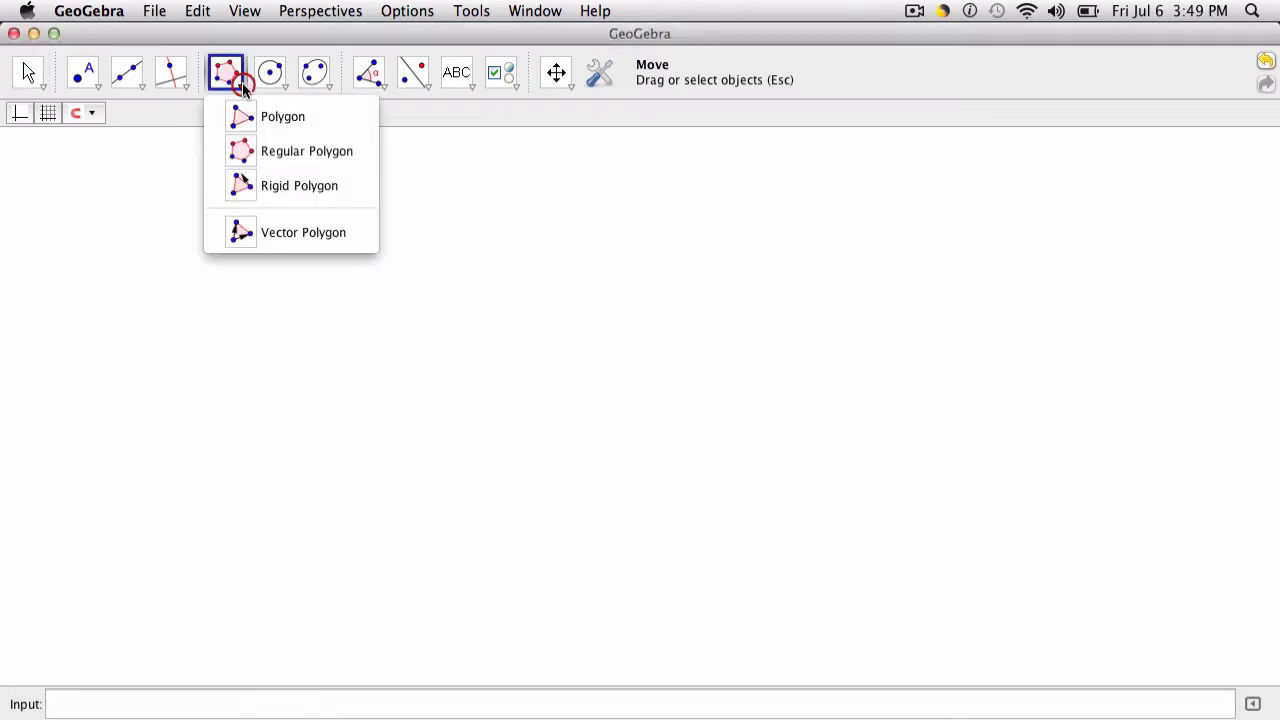
pyautogui.click(245, 157)
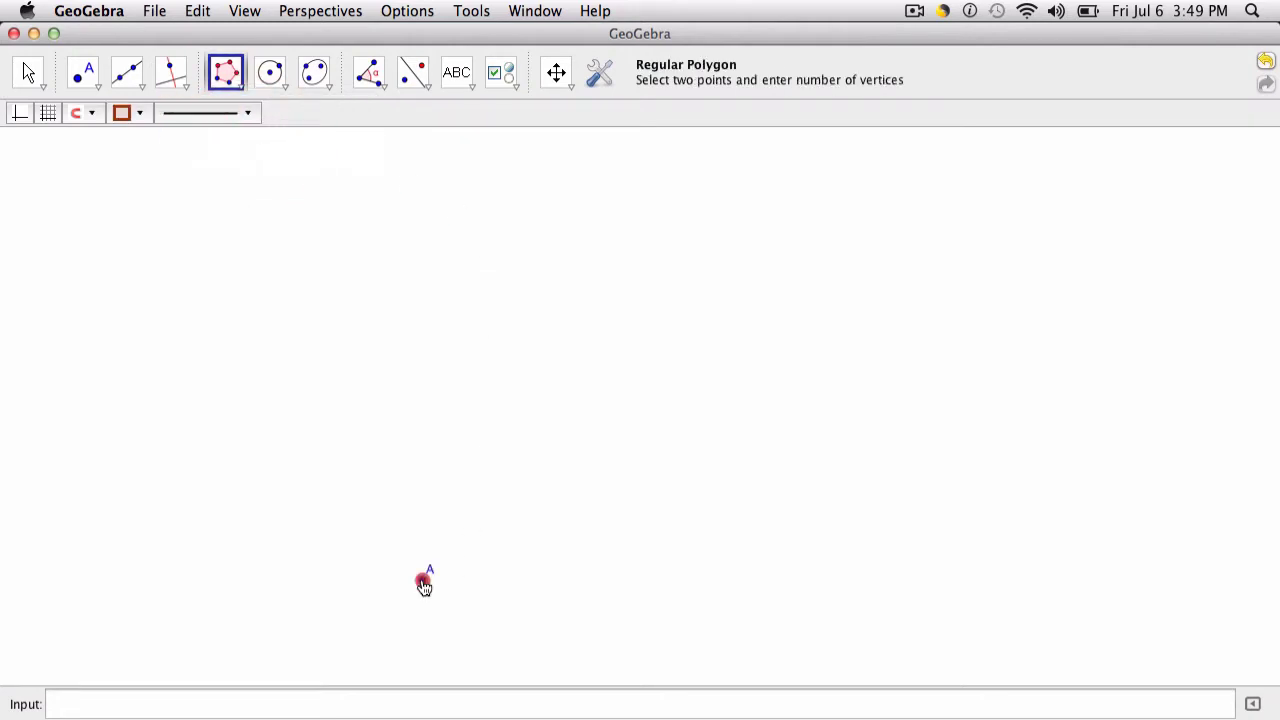
pyautogui.click(816, 580)
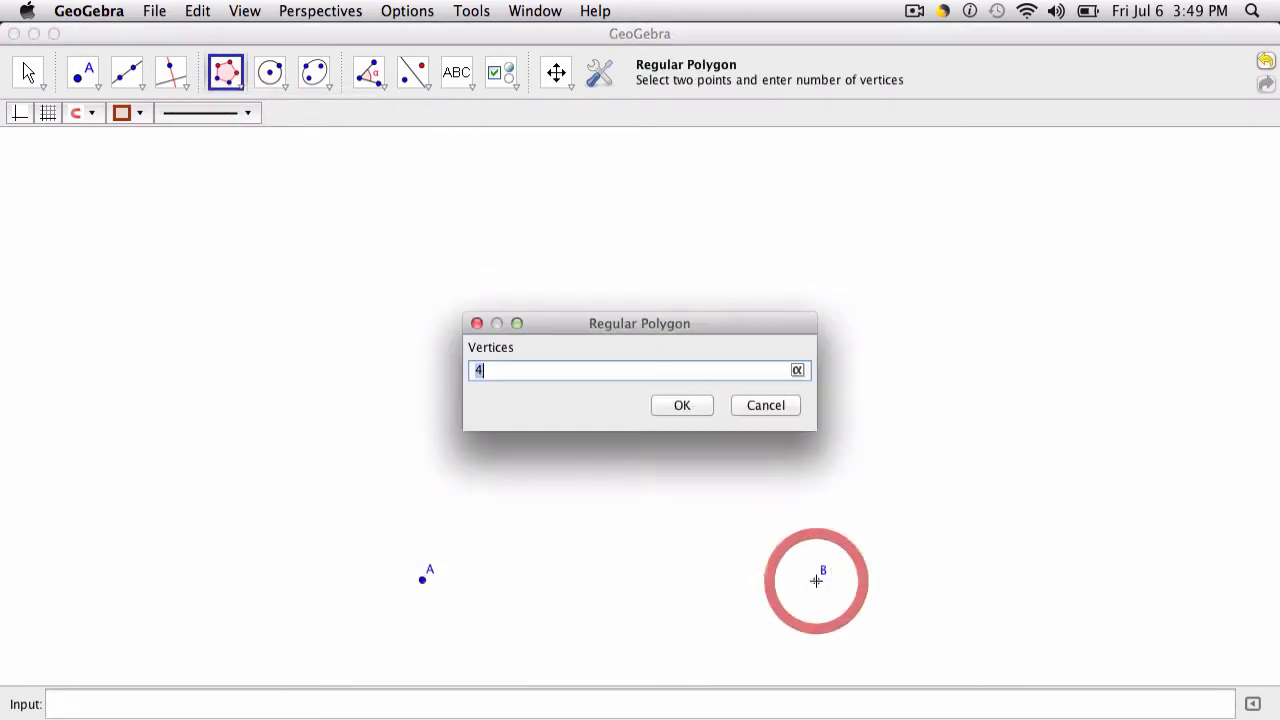
pyautogui.click(691, 410)
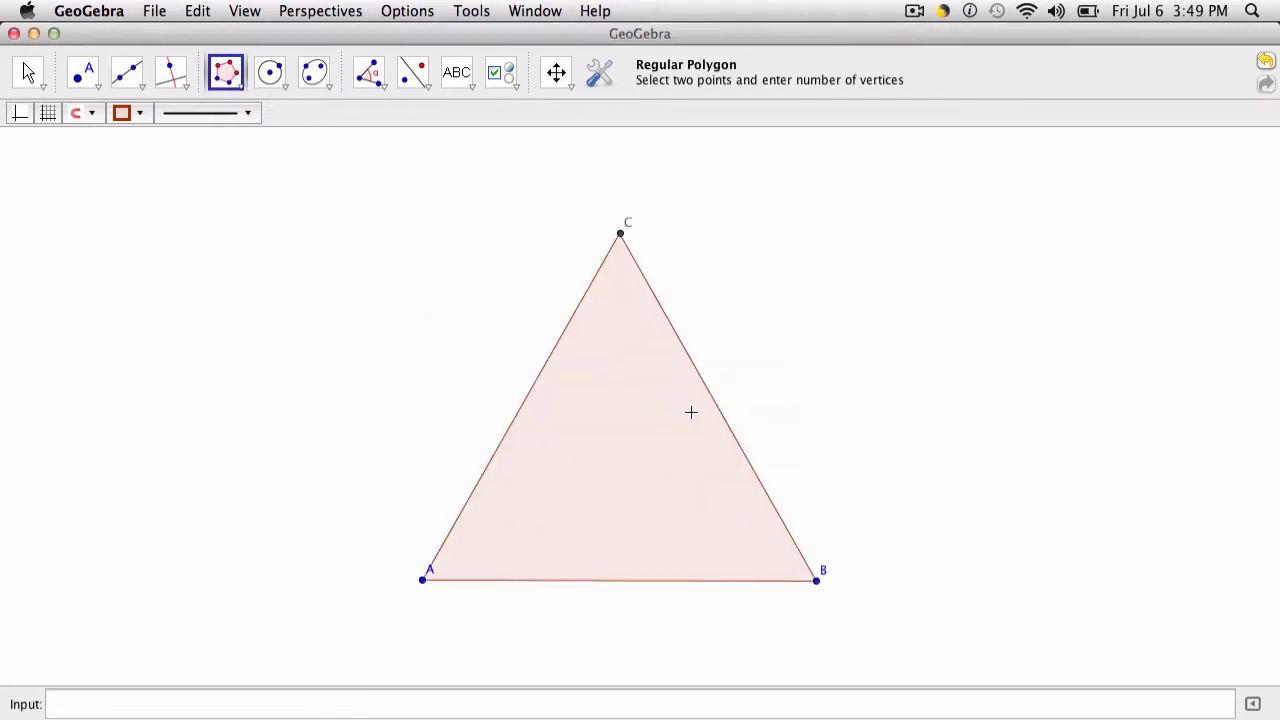
# - Apply the Sierpinski custom tool to the triangle's corners, cutting out middle triangle DEF
pyautogui.click(597, 88)
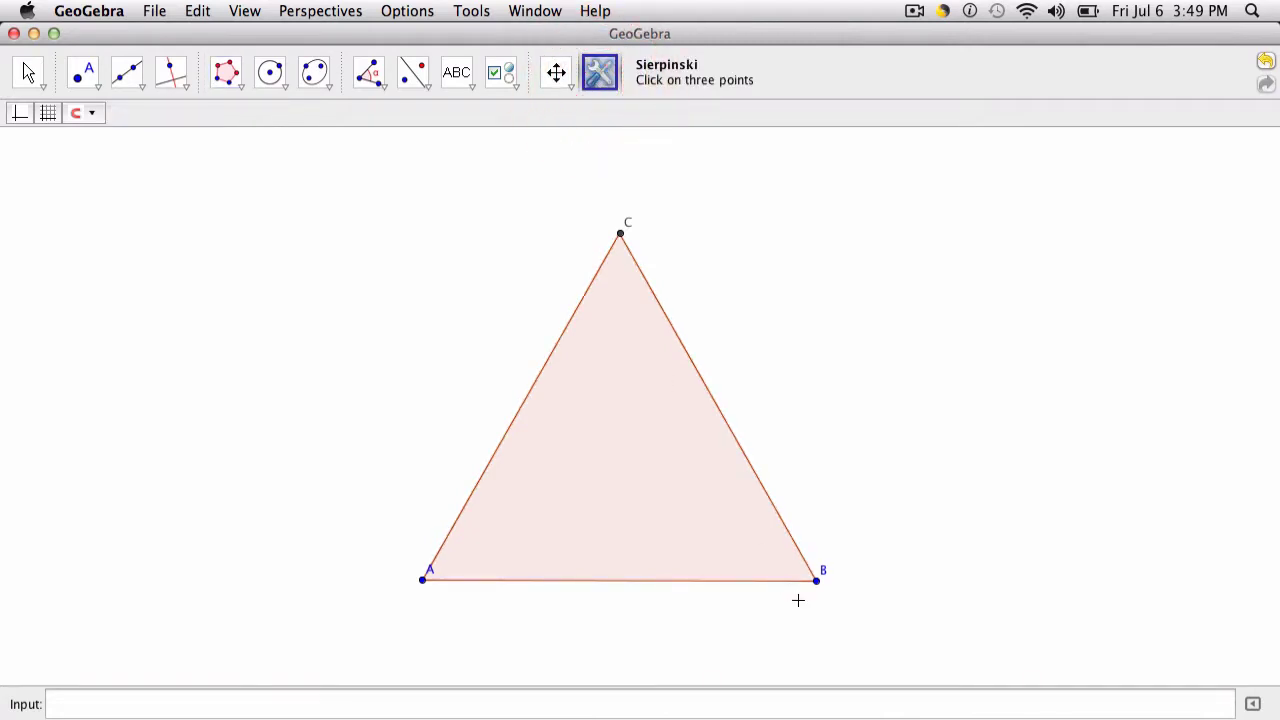
pyautogui.click(626, 230)
pyautogui.click(423, 578)
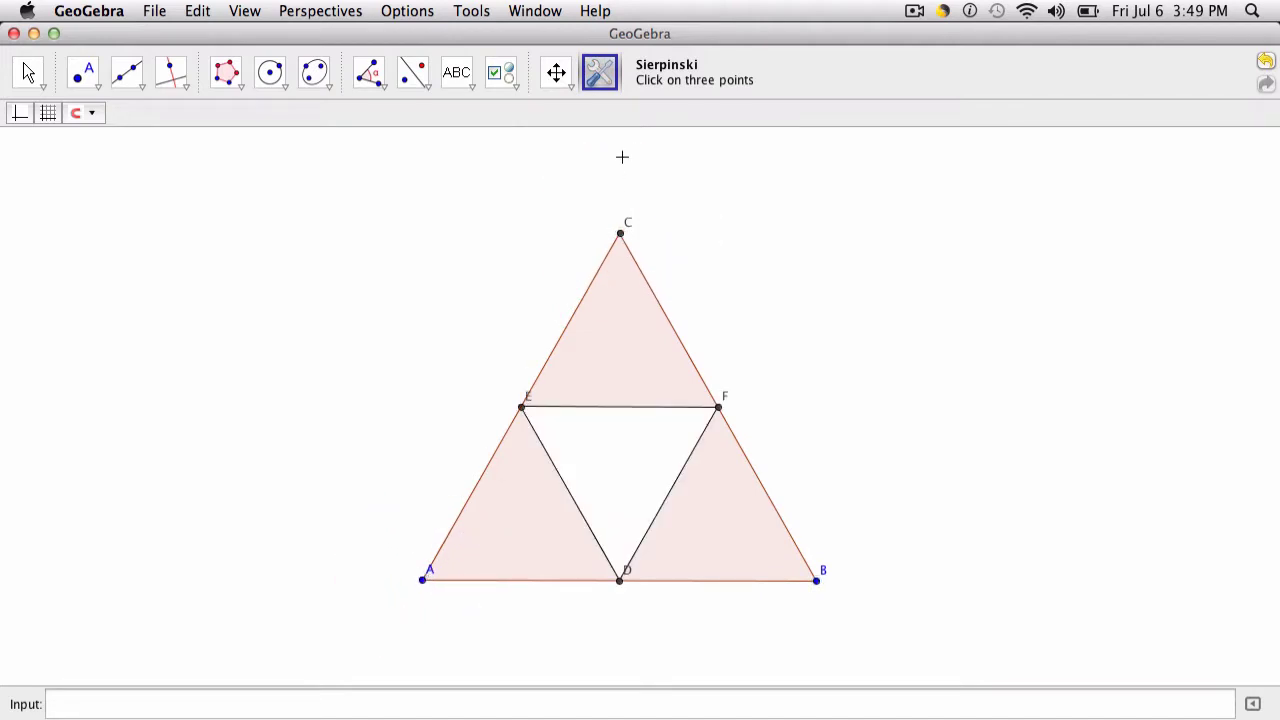
# - Place a show/hide checkbox captioned Stage 1 and add triangle poly2 to its objects
pyautogui.click(502, 78)
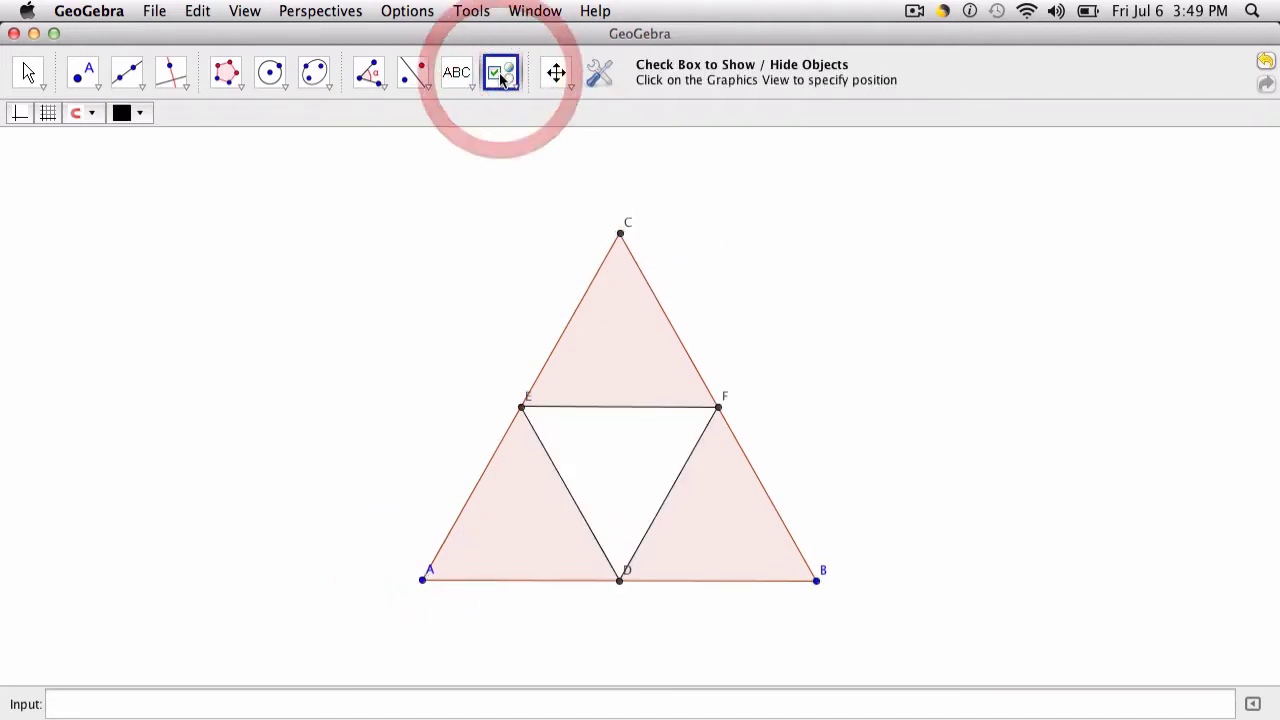
pyautogui.click(843, 222)
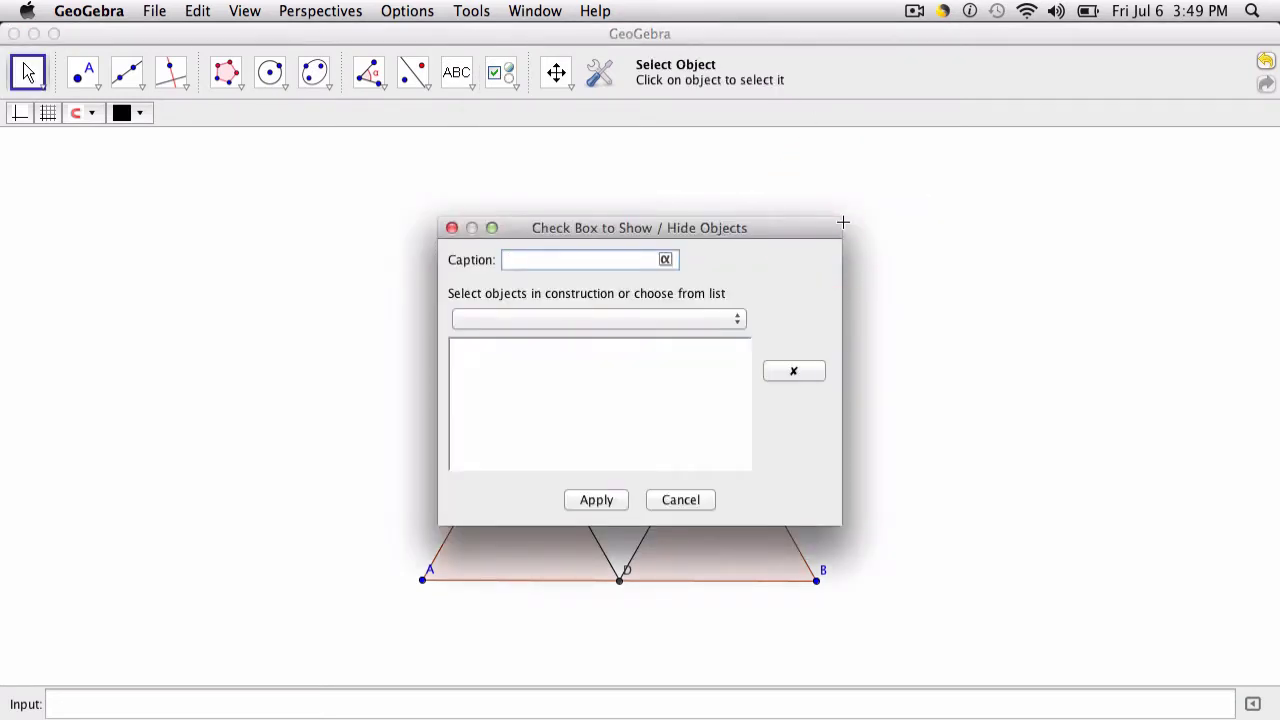
pyautogui.write('Steage 1')
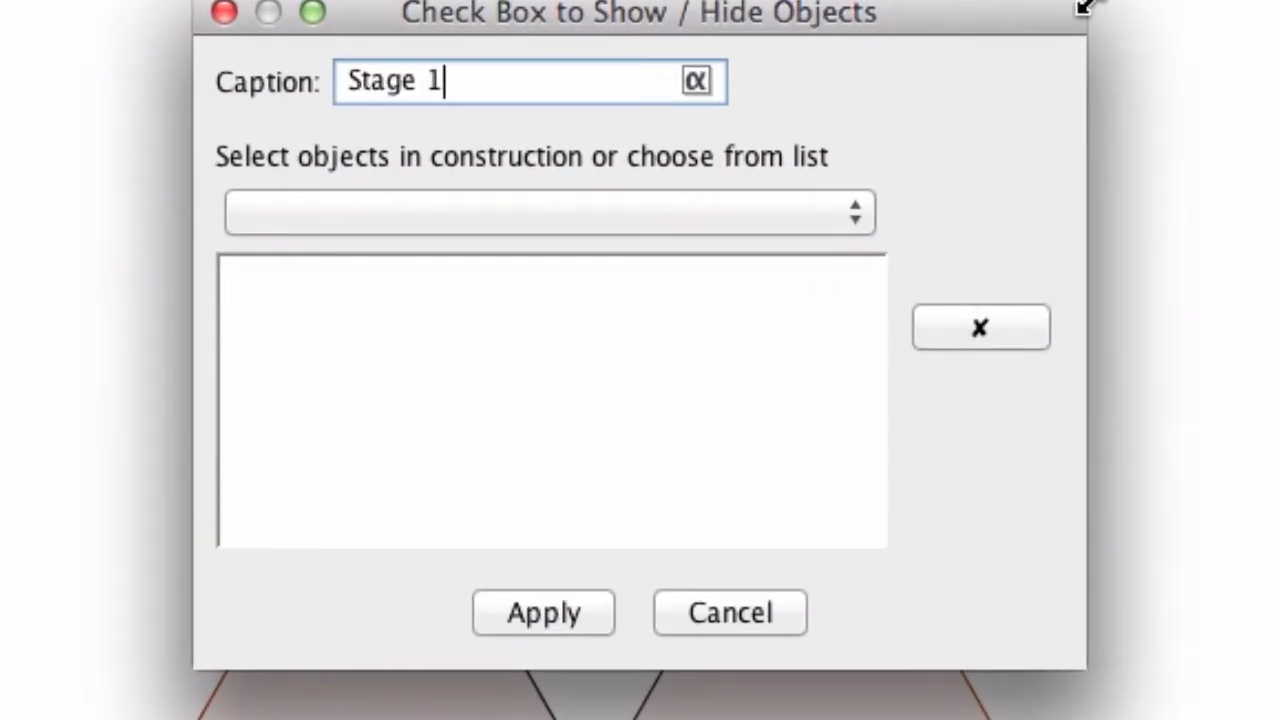
pyautogui.click(729, 208)
pyautogui.scroll(-5, 541, 312)
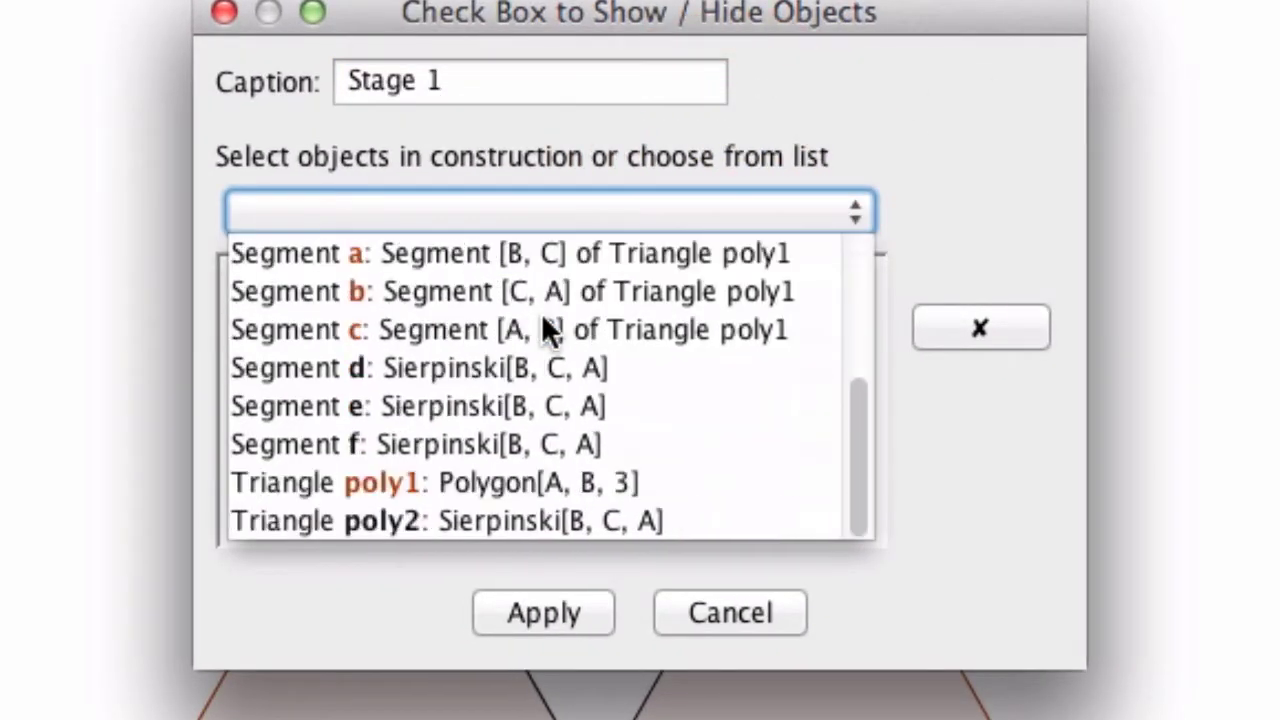
pyautogui.click(420, 517)
# - Add segments d, e and f to the Stage 1 checkbox's objects
pyautogui.click(569, 208)
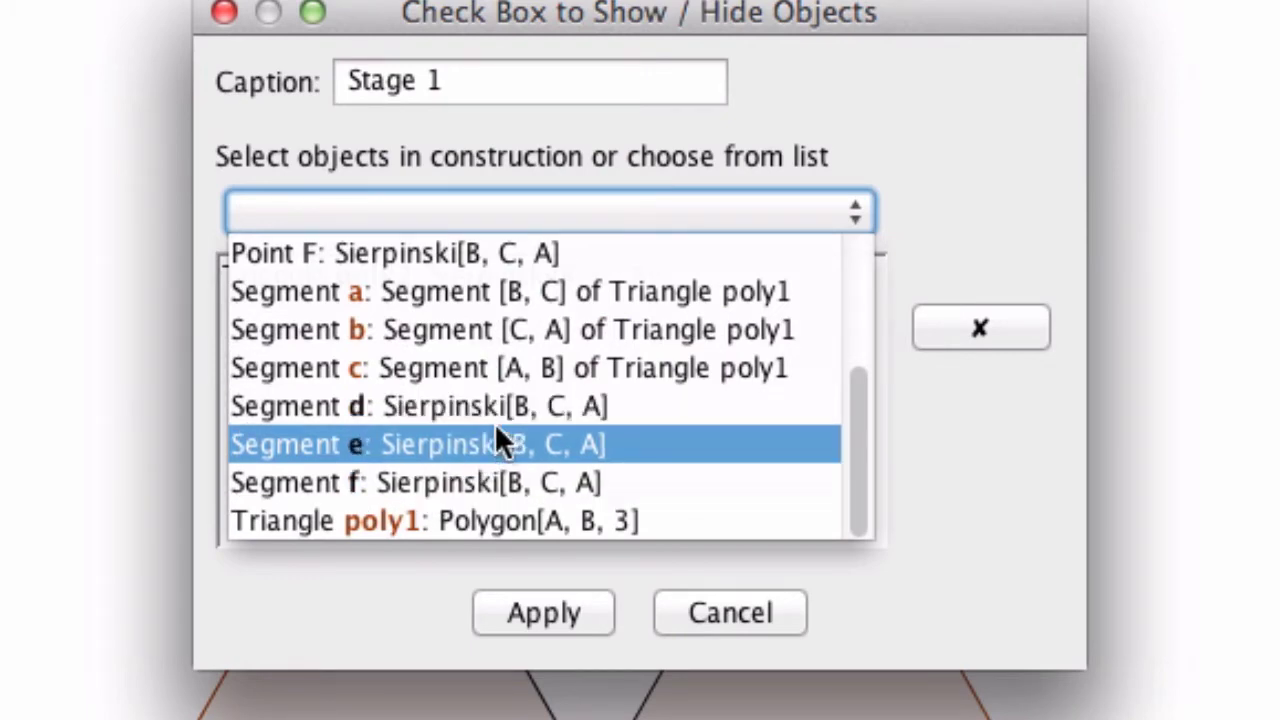
pyautogui.click(464, 410)
pyautogui.click(514, 218)
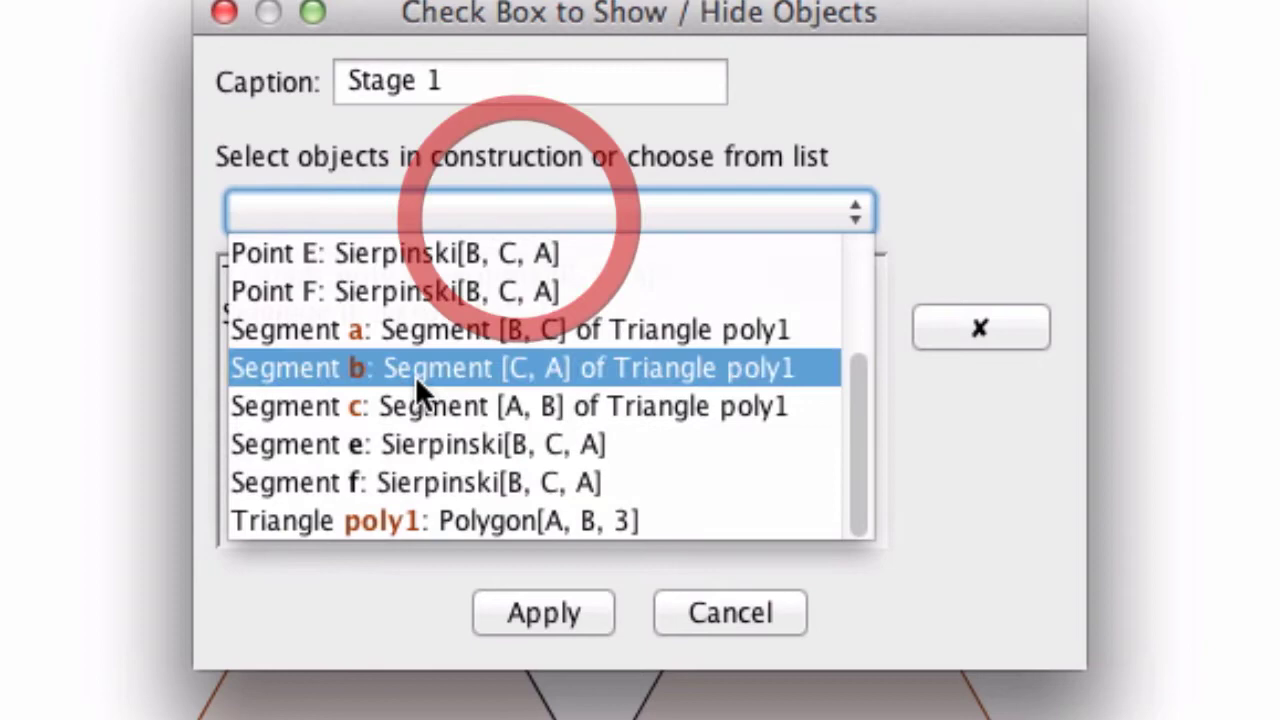
pyautogui.click(394, 440)
pyautogui.click(472, 222)
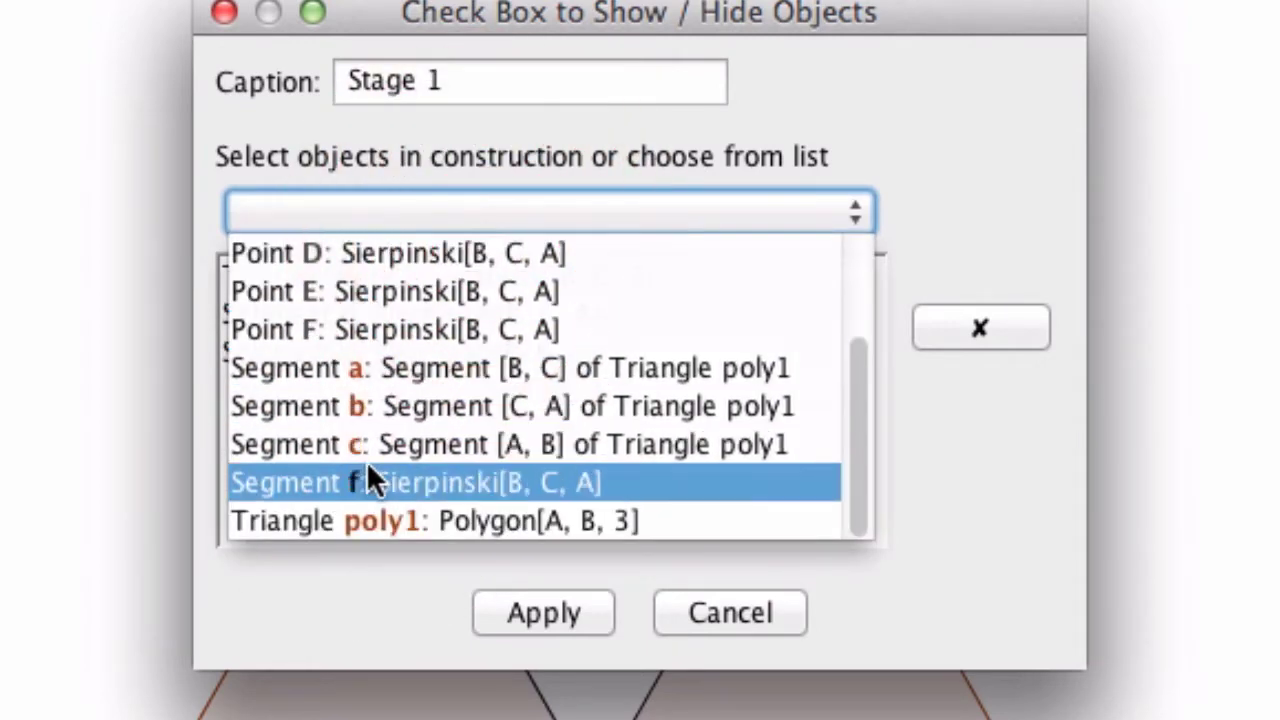
pyautogui.click(366, 478)
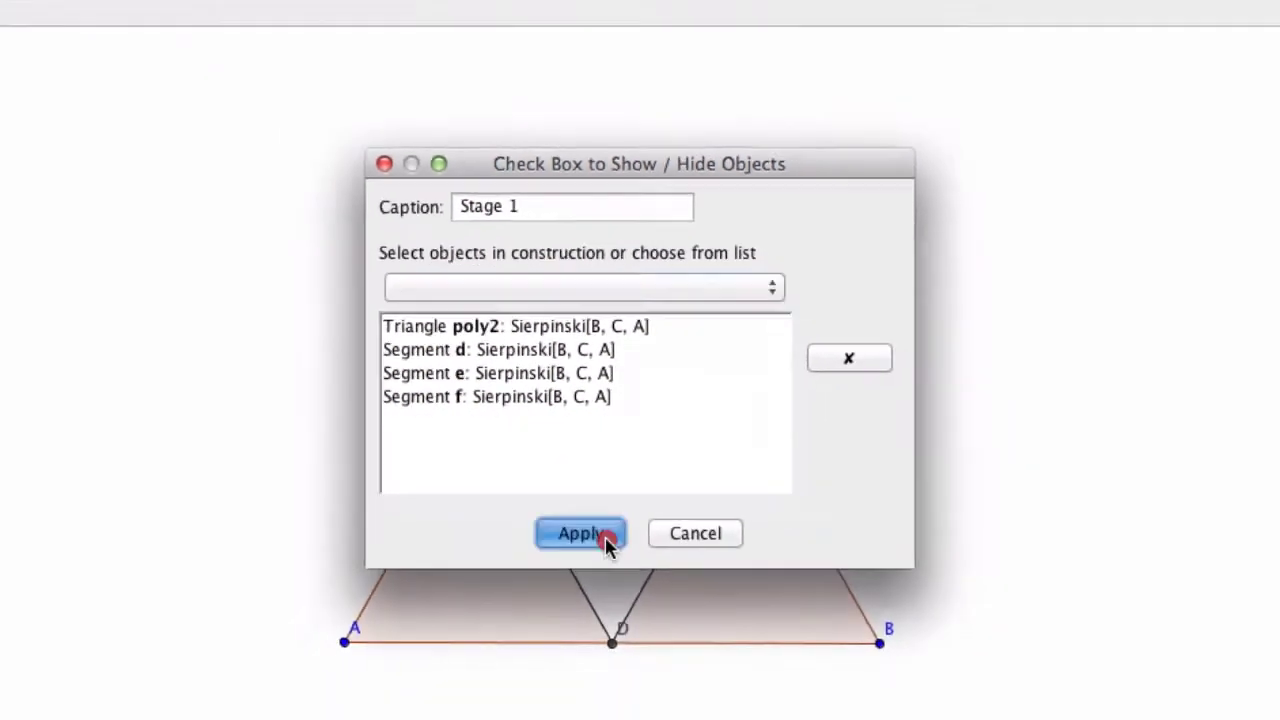
pyautogui.click(543, 612)
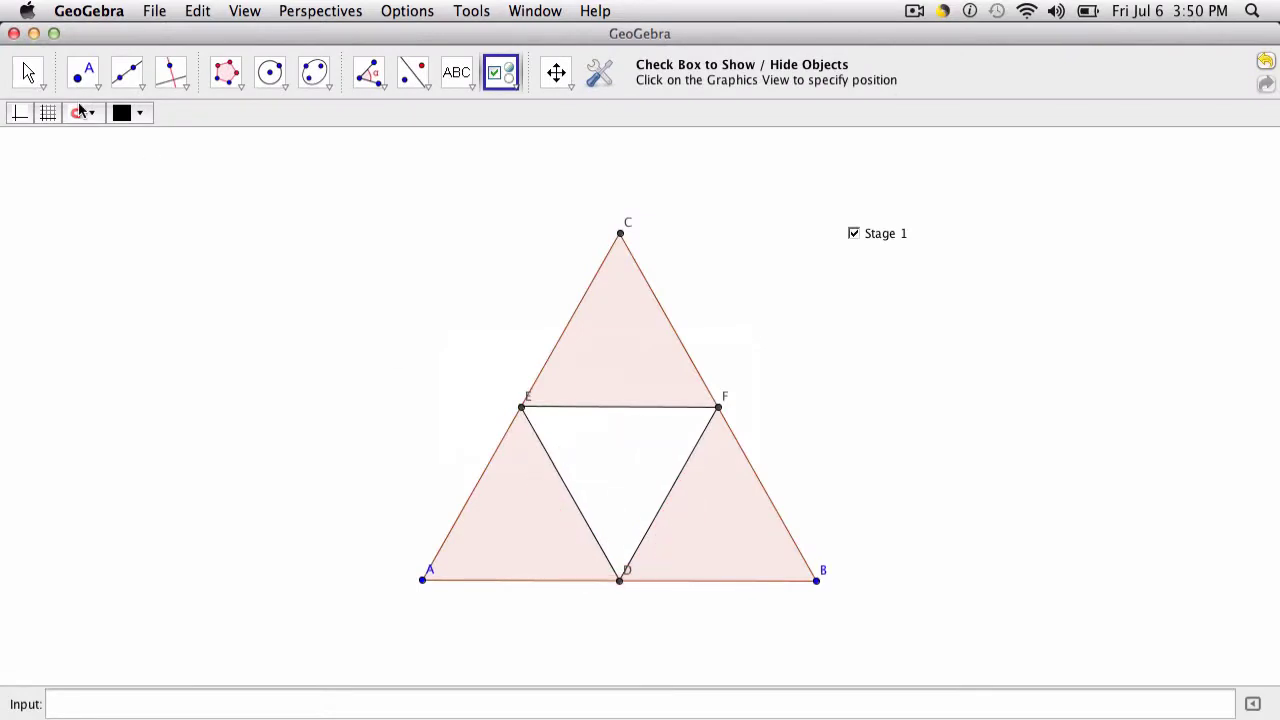
pyautogui.click(27, 76)
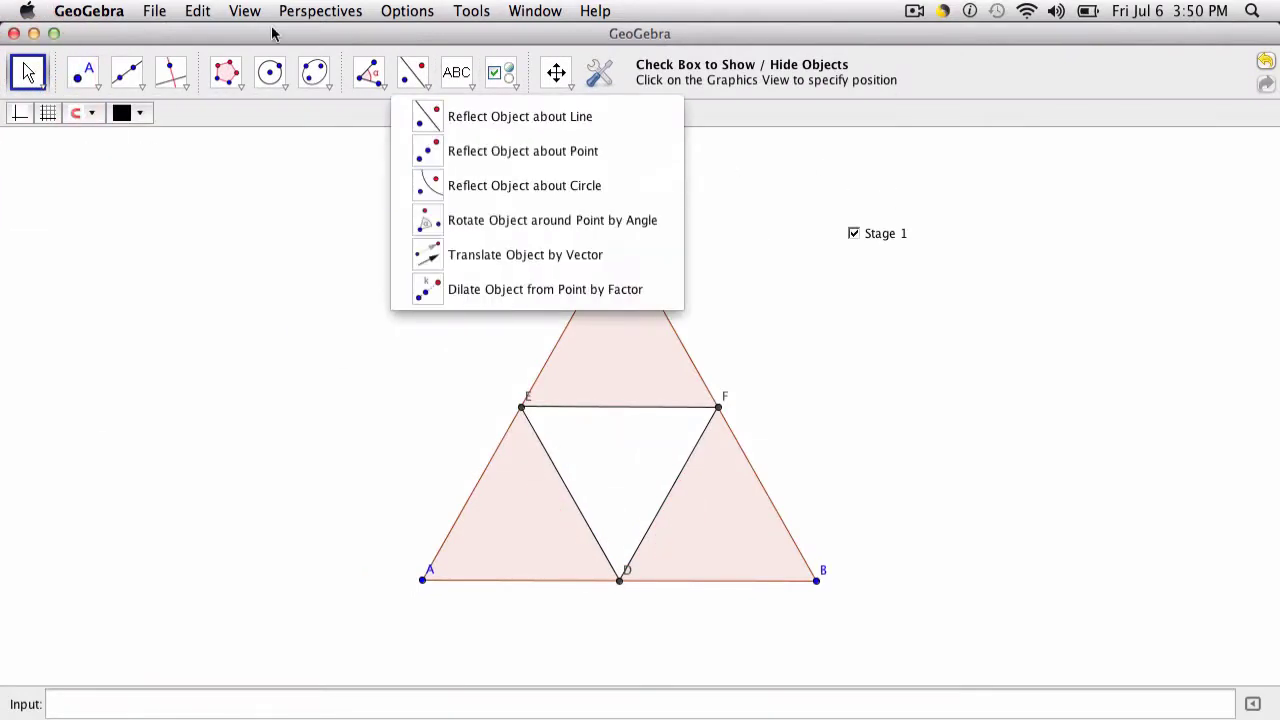
pyautogui.click(27, 72)
pyautogui.click(27, 72)
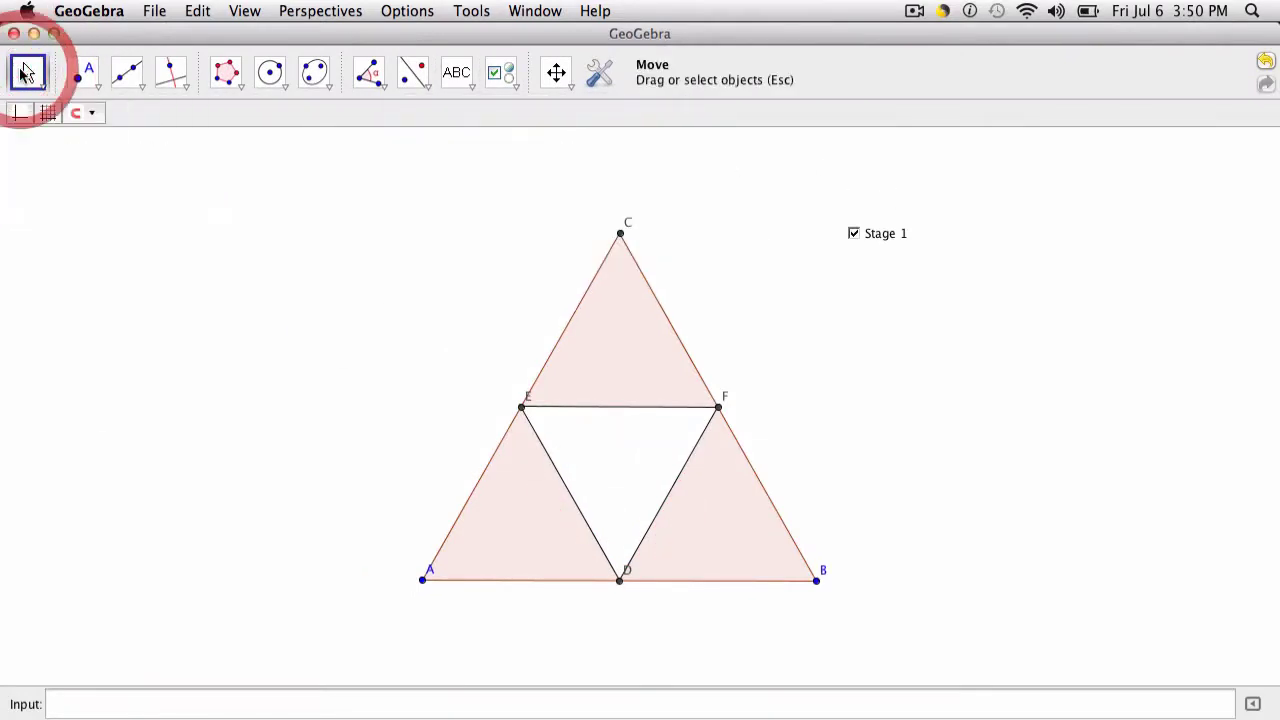
pyautogui.click(852, 234)
pyautogui.click(852, 234)
pyautogui.click(852, 234)
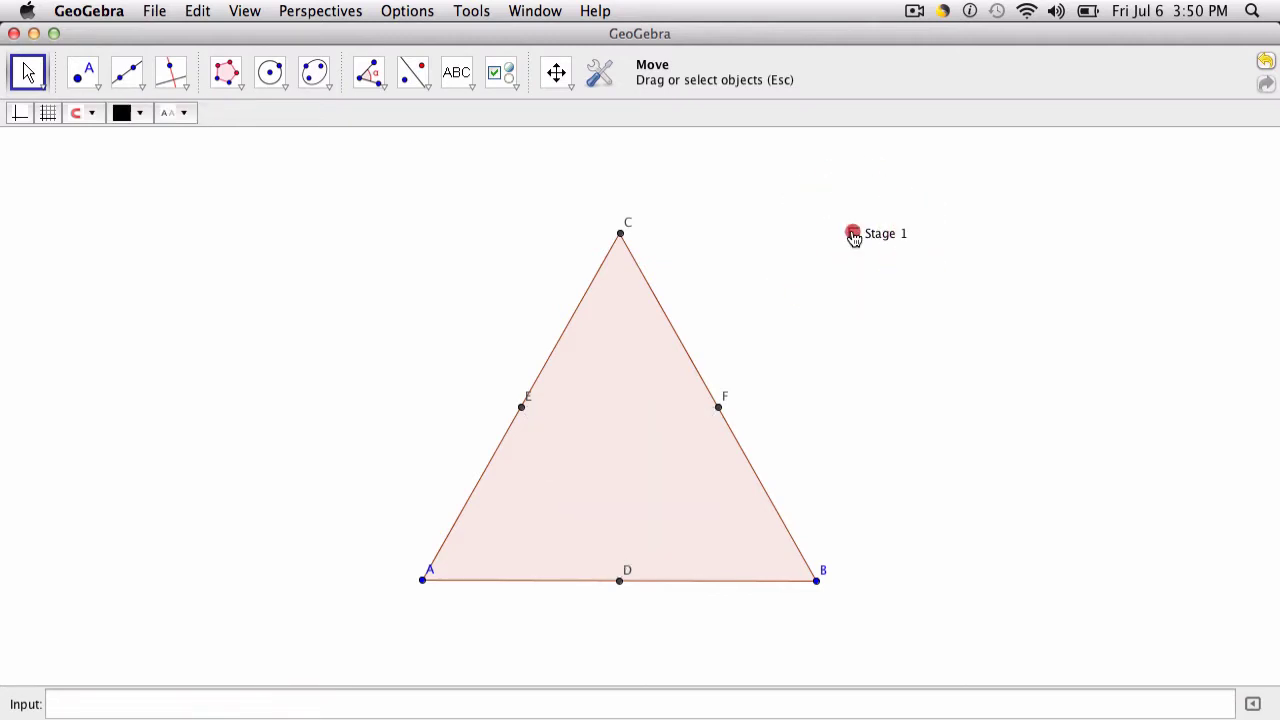
pyautogui.click(852, 234)
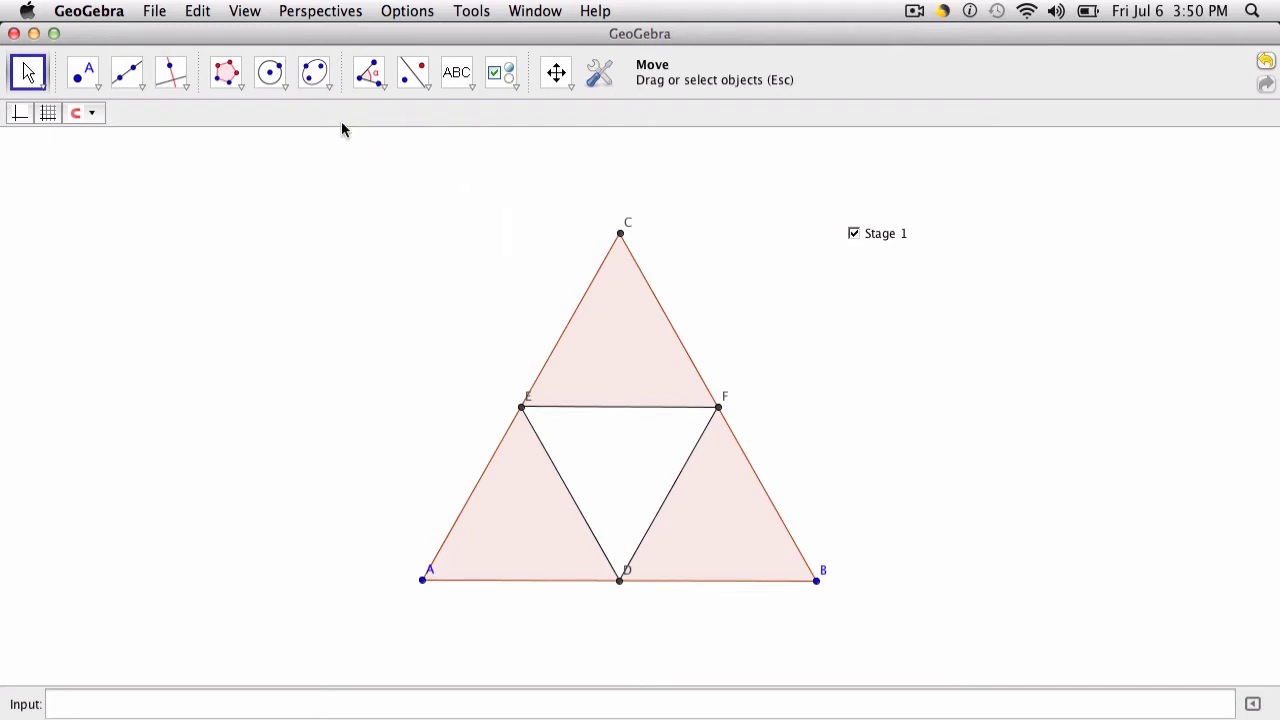
# - Subdivide triangles C-E-F, F-D-B and A-D-E with the Sierpinski tool
pyautogui.click(596, 73)
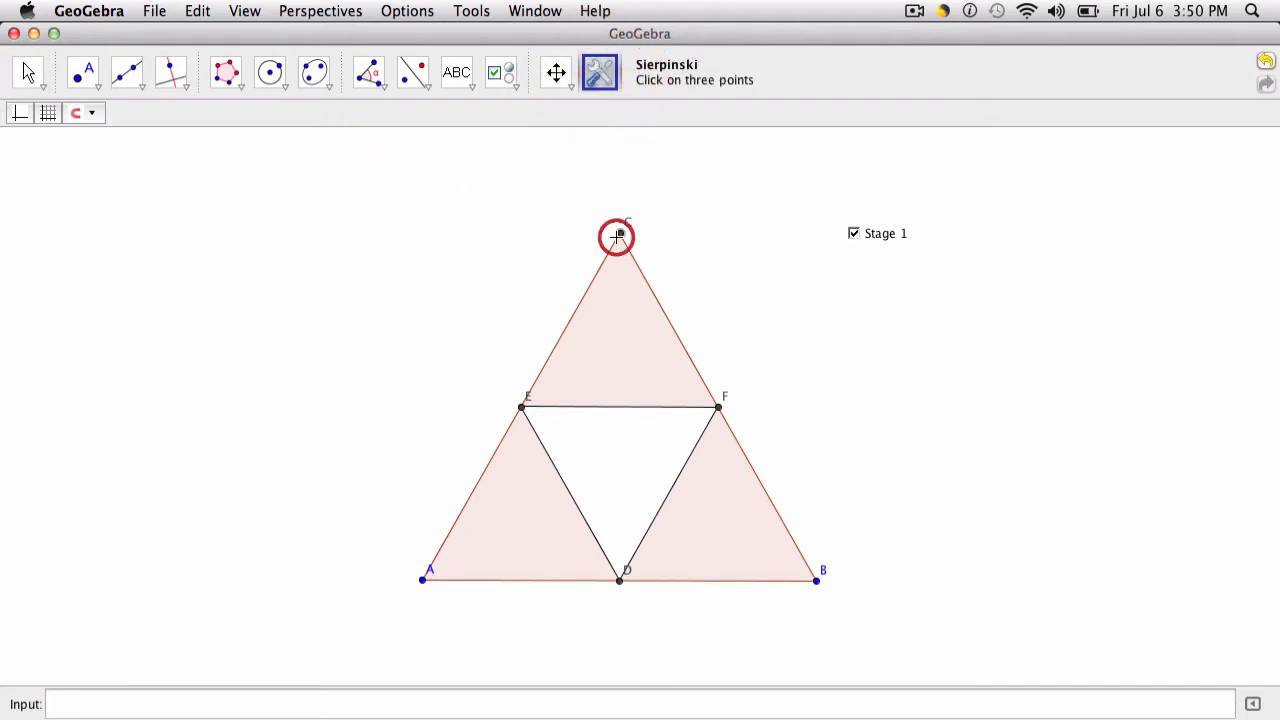
pyautogui.click(522, 406)
pyautogui.click(717, 406)
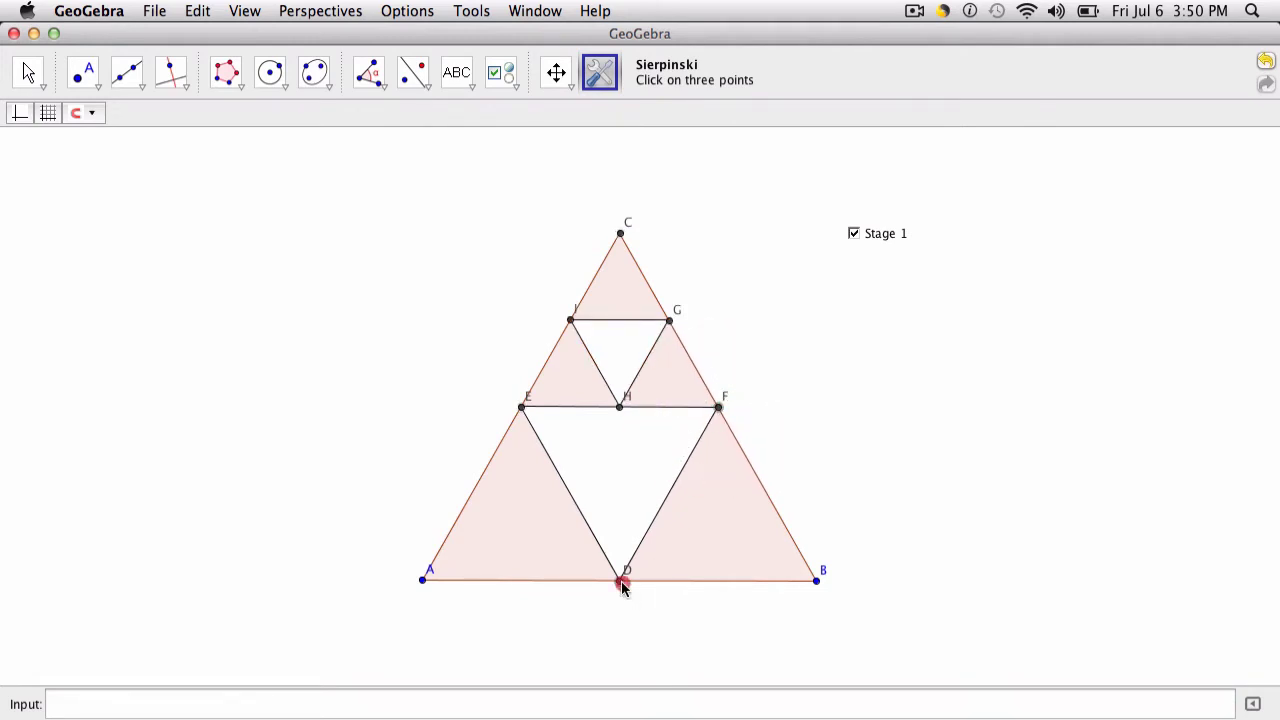
pyautogui.click(815, 581)
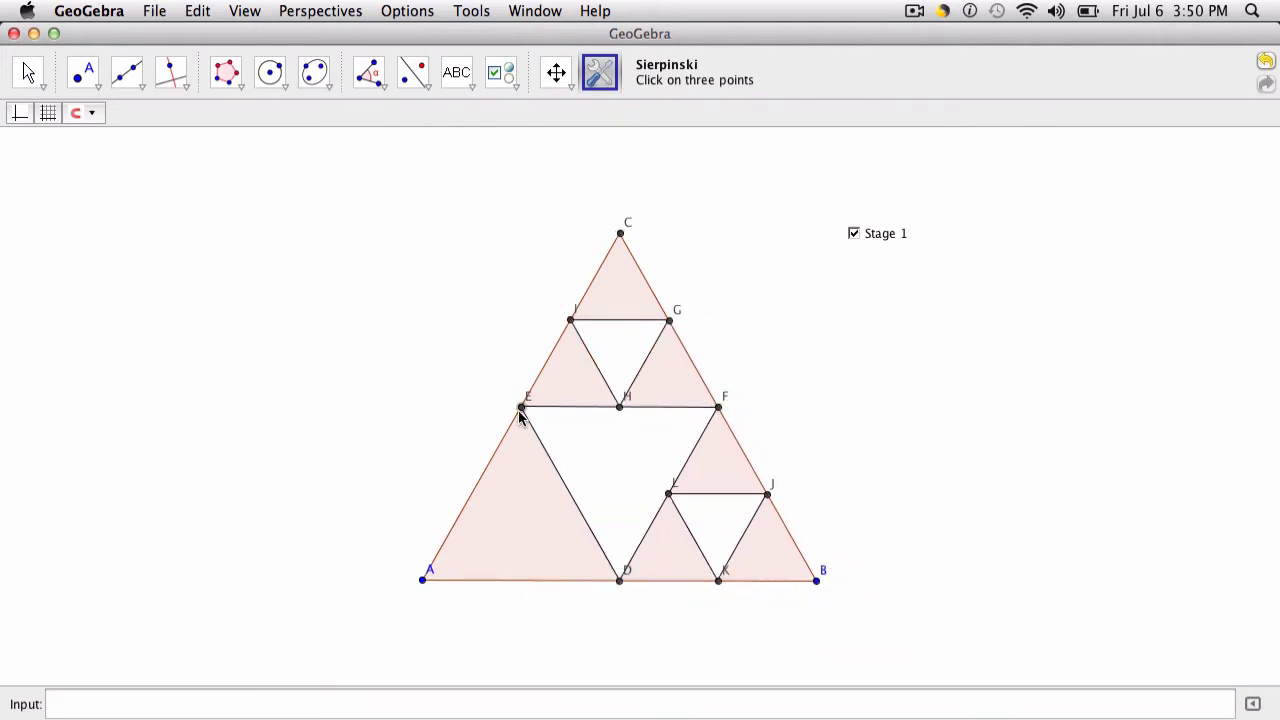
pyautogui.click(423, 580)
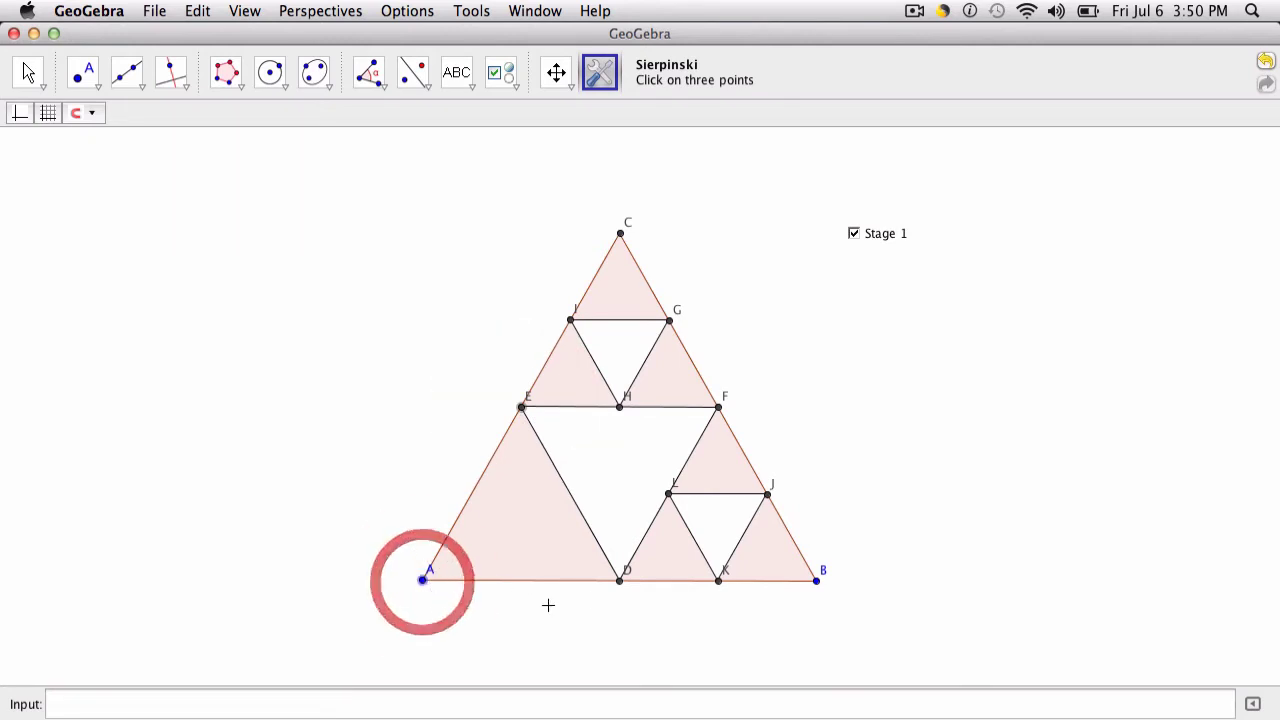
pyautogui.click(620, 580)
# - Place a checkbox captioned Stage 2 and add triangles poly3, poly4 and poly5 to it
pyautogui.click(502, 73)
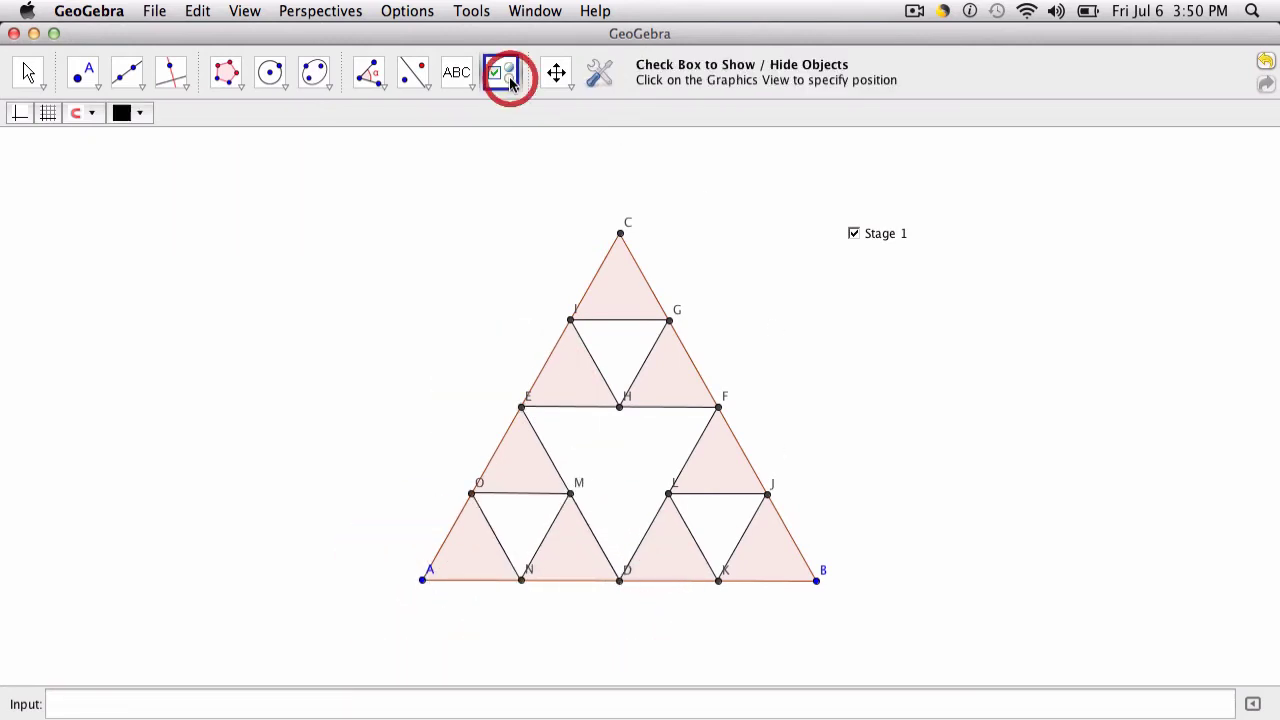
pyautogui.click(858, 284)
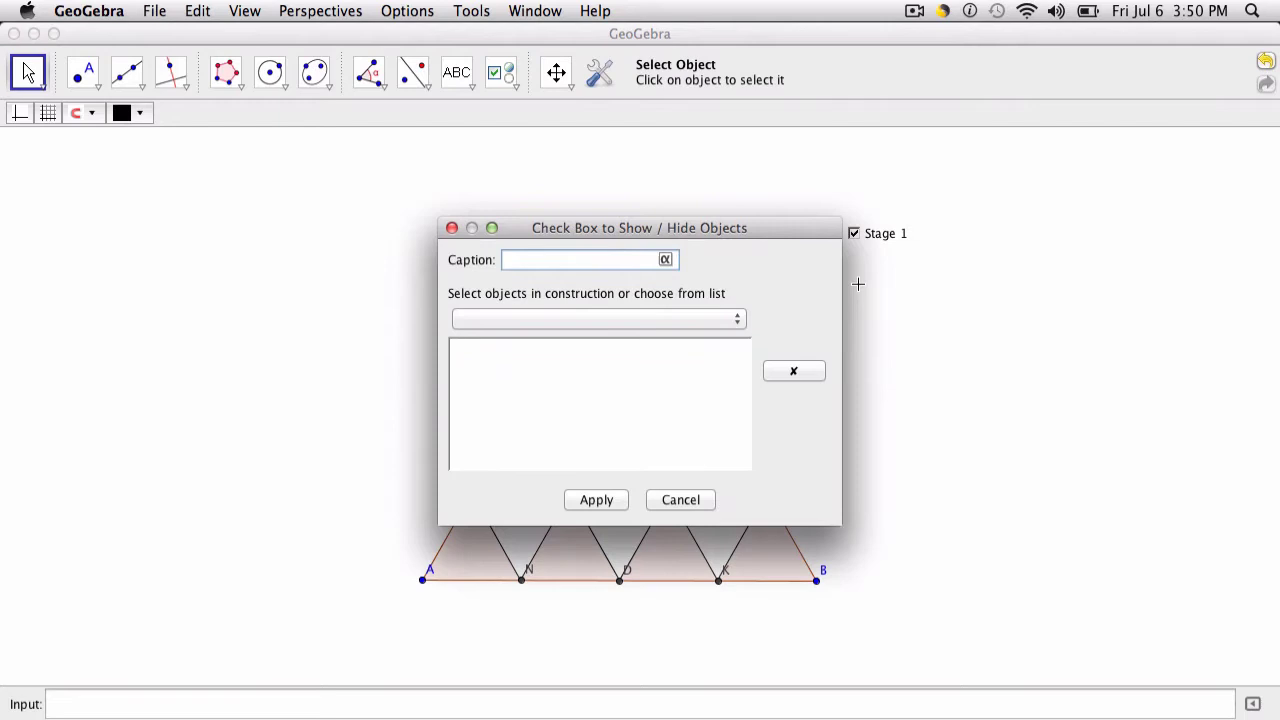
pyautogui.write('Stage 2')
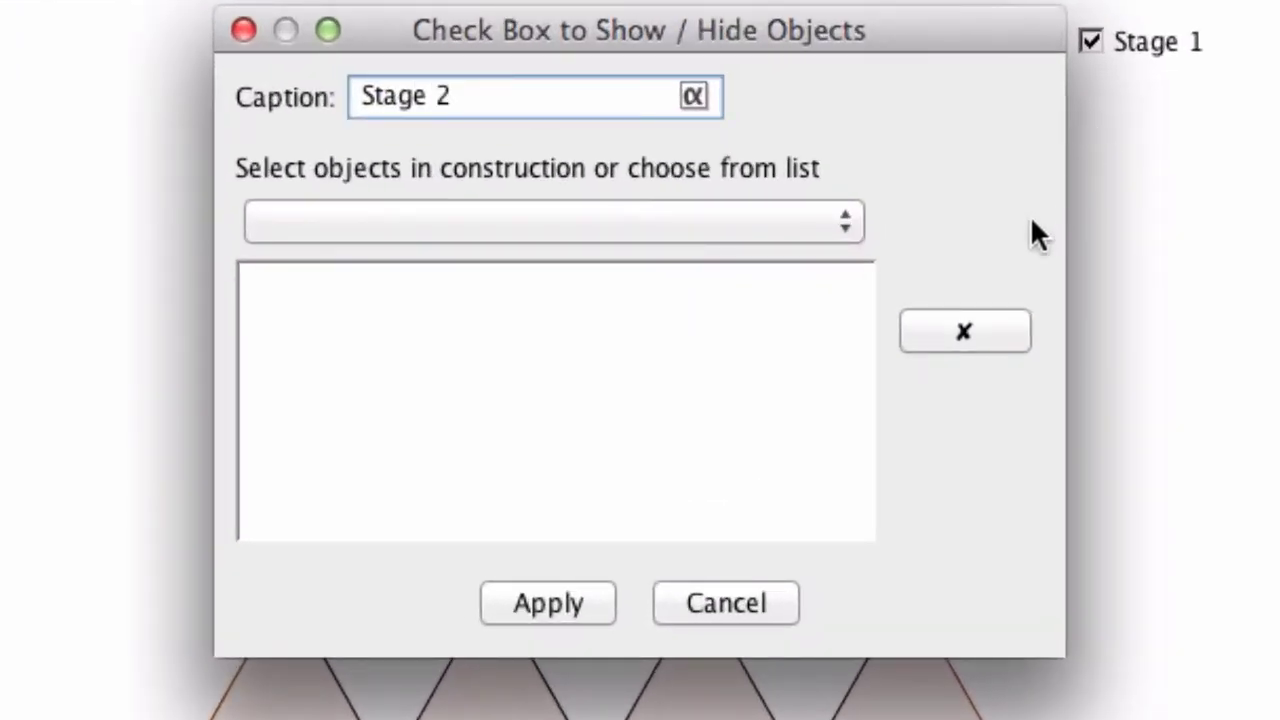
pyautogui.click(781, 222)
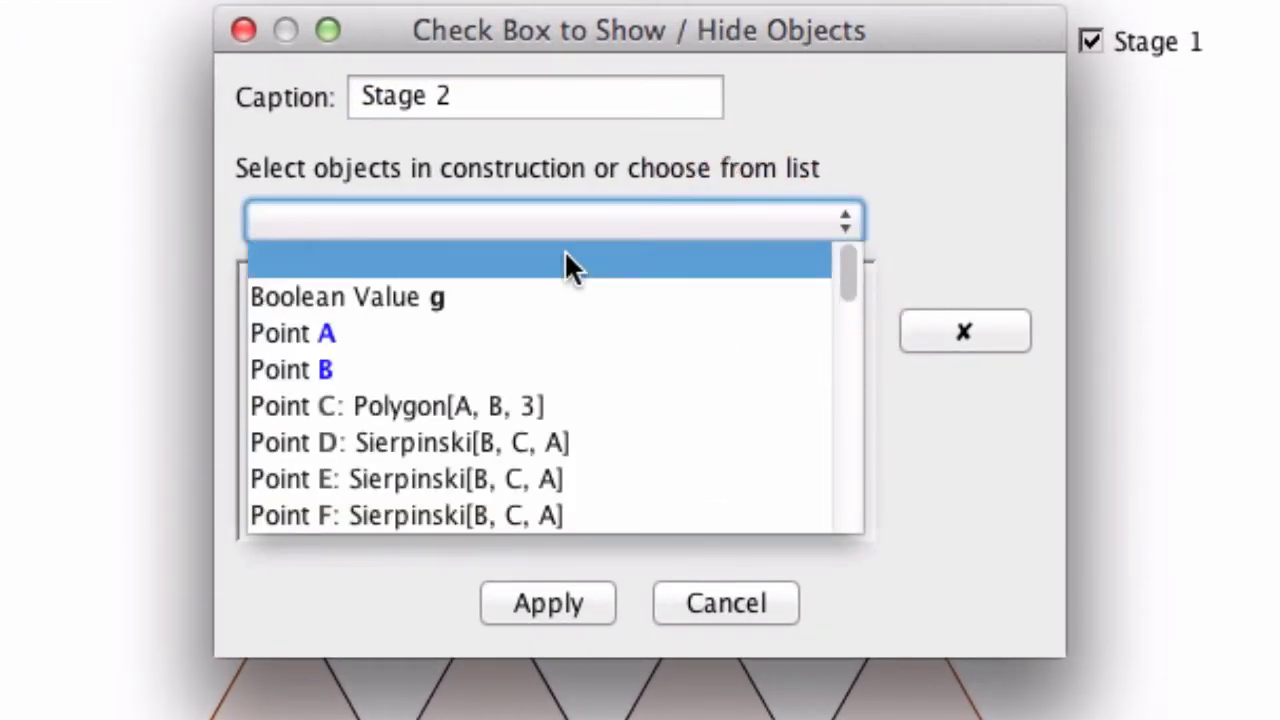
pyautogui.scroll(-10, 537, 268)
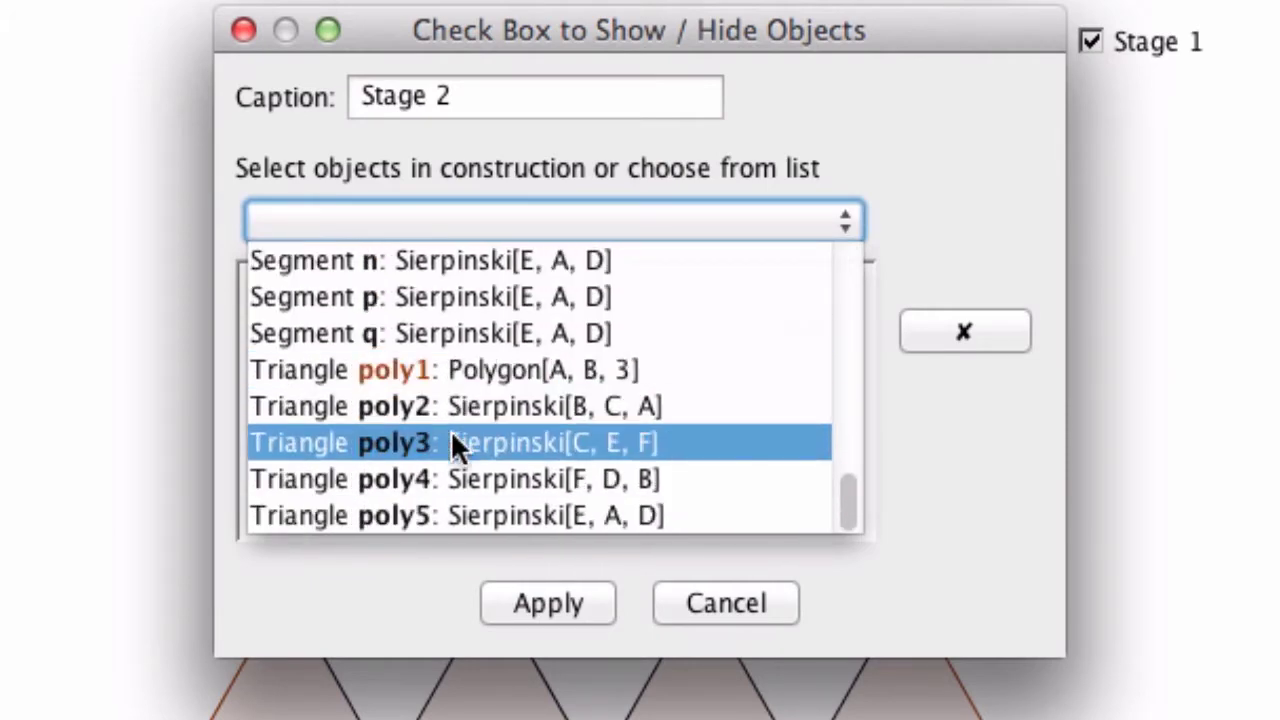
pyautogui.click(450, 442)
pyautogui.click(541, 218)
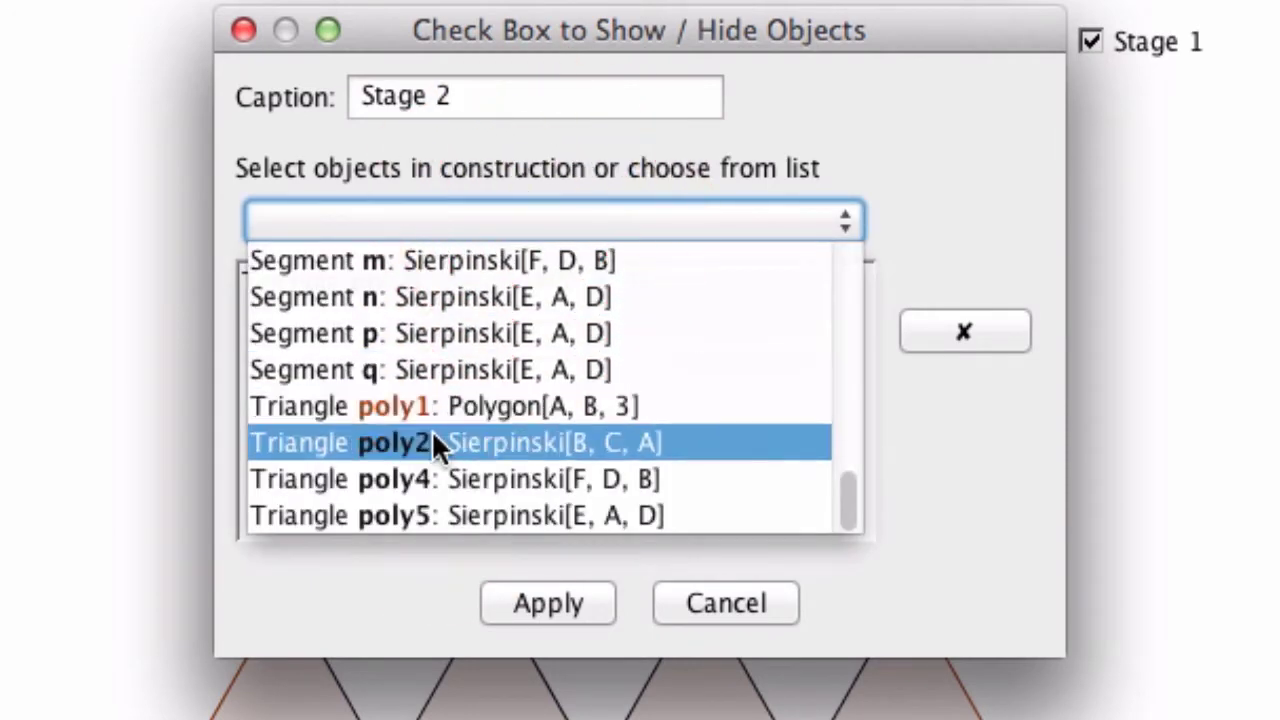
pyautogui.click(423, 479)
pyautogui.click(528, 218)
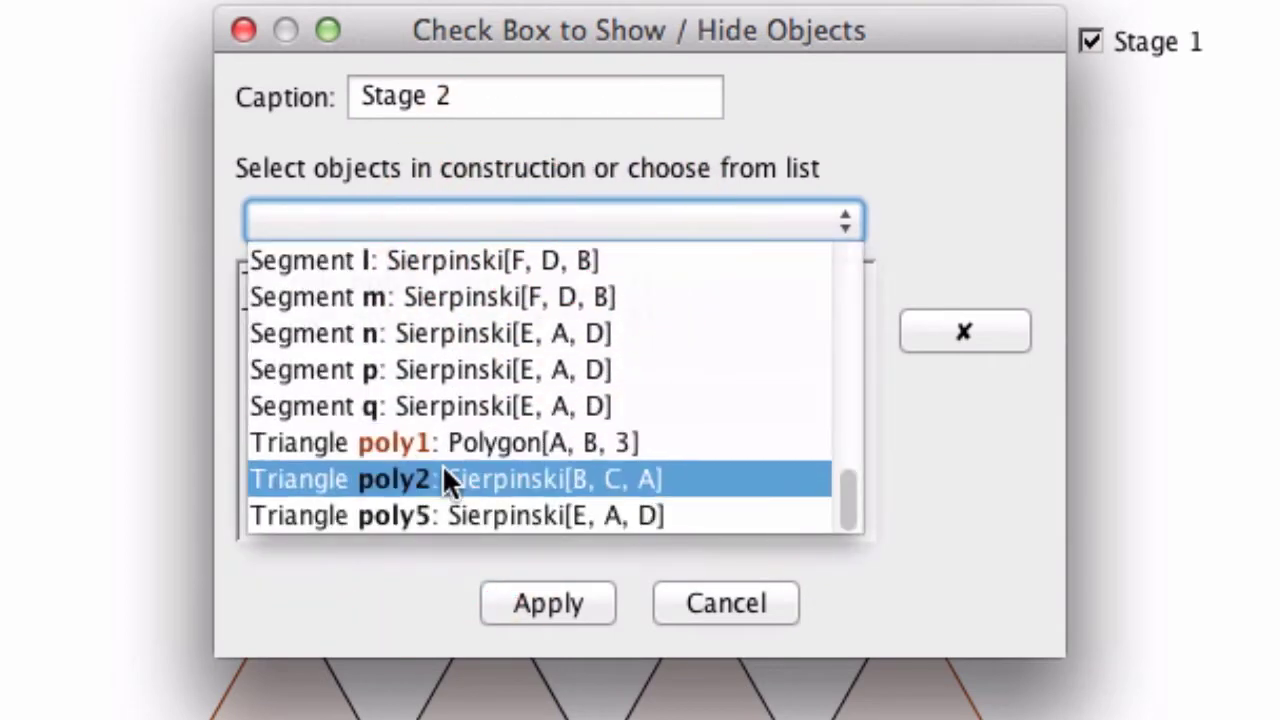
pyautogui.click(431, 505)
pyautogui.click(585, 228)
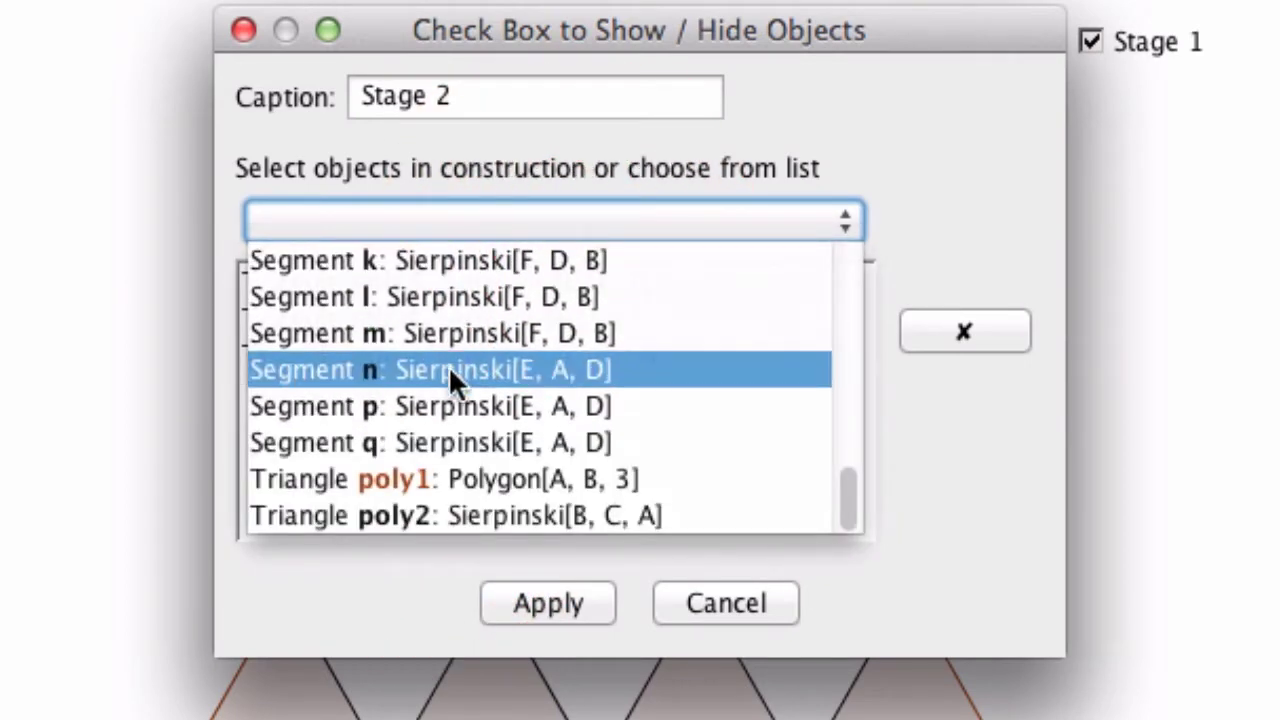
# - Add segments h, i, j, k, l, m, n, p and q, then create the Stage 2 checkbox
pyautogui.scroll(3, 450, 372)
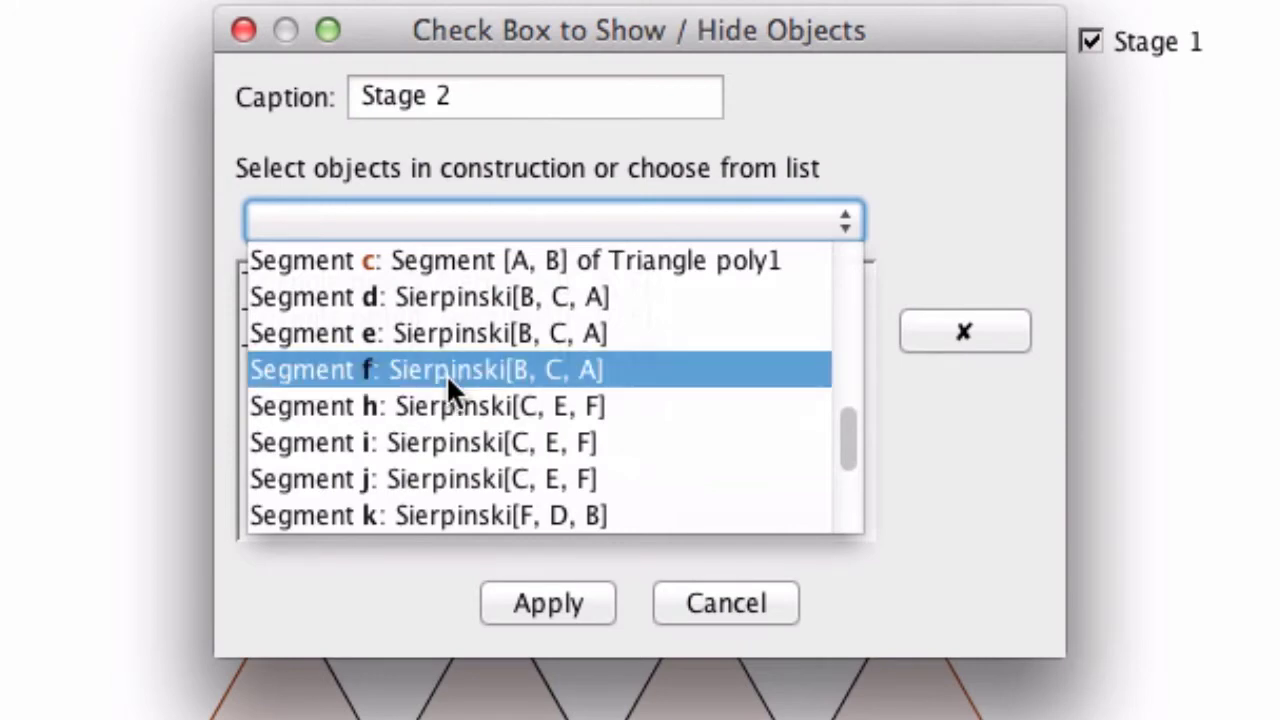
pyautogui.click(401, 396)
pyautogui.click(491, 234)
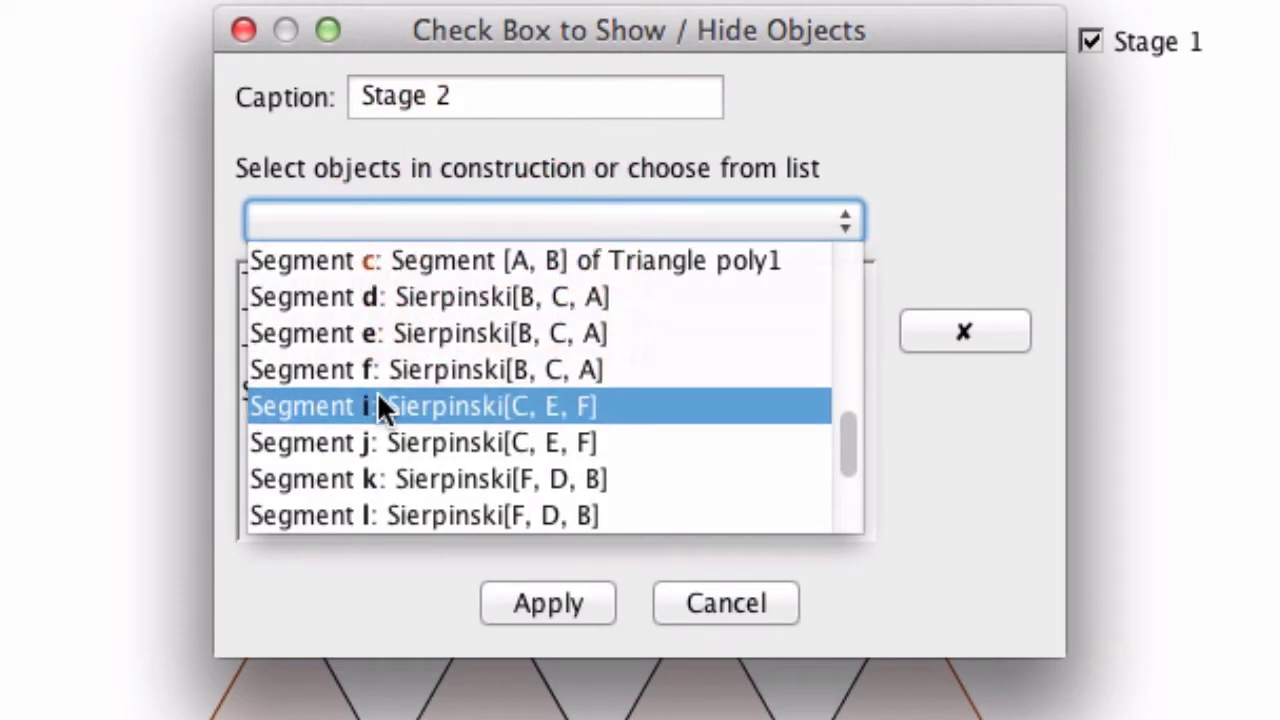
pyautogui.click(380, 405)
pyautogui.click(480, 232)
pyautogui.click(366, 408)
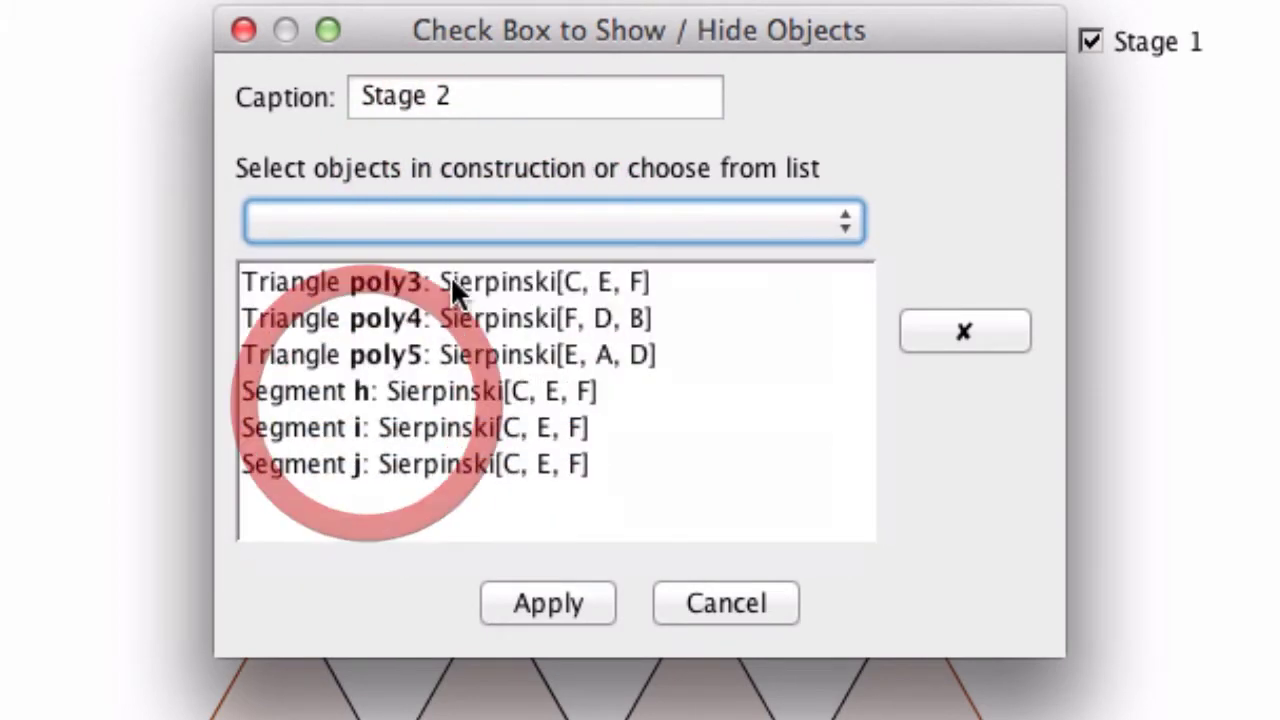
pyautogui.click(488, 230)
pyautogui.click(388, 395)
pyautogui.click(482, 228)
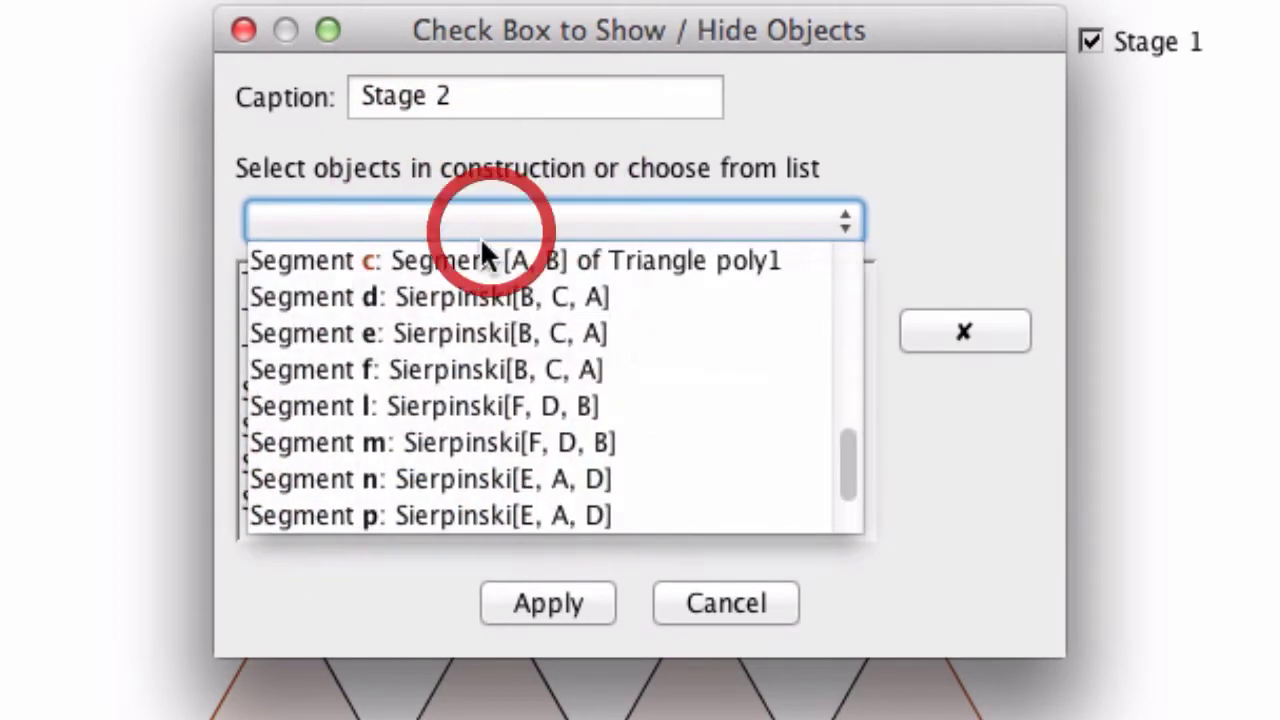
pyautogui.click(392, 403)
pyautogui.click(480, 235)
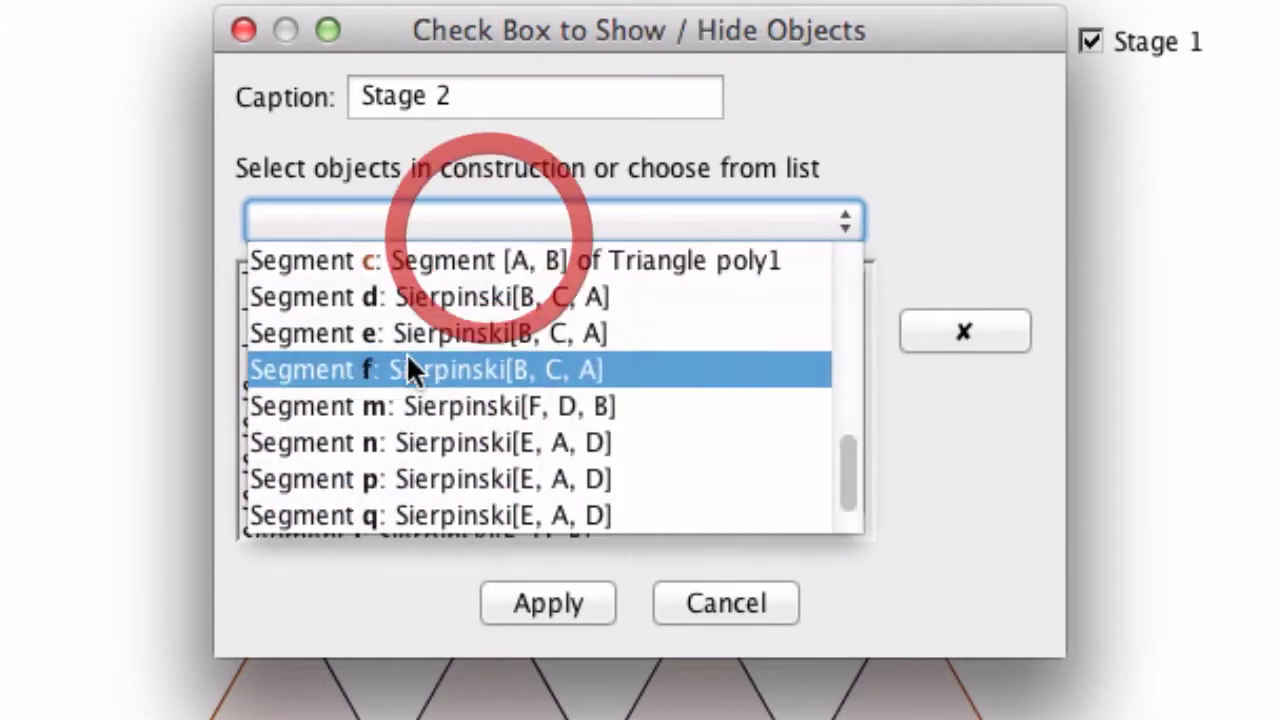
pyautogui.click(388, 403)
pyautogui.click(473, 234)
pyautogui.click(383, 403)
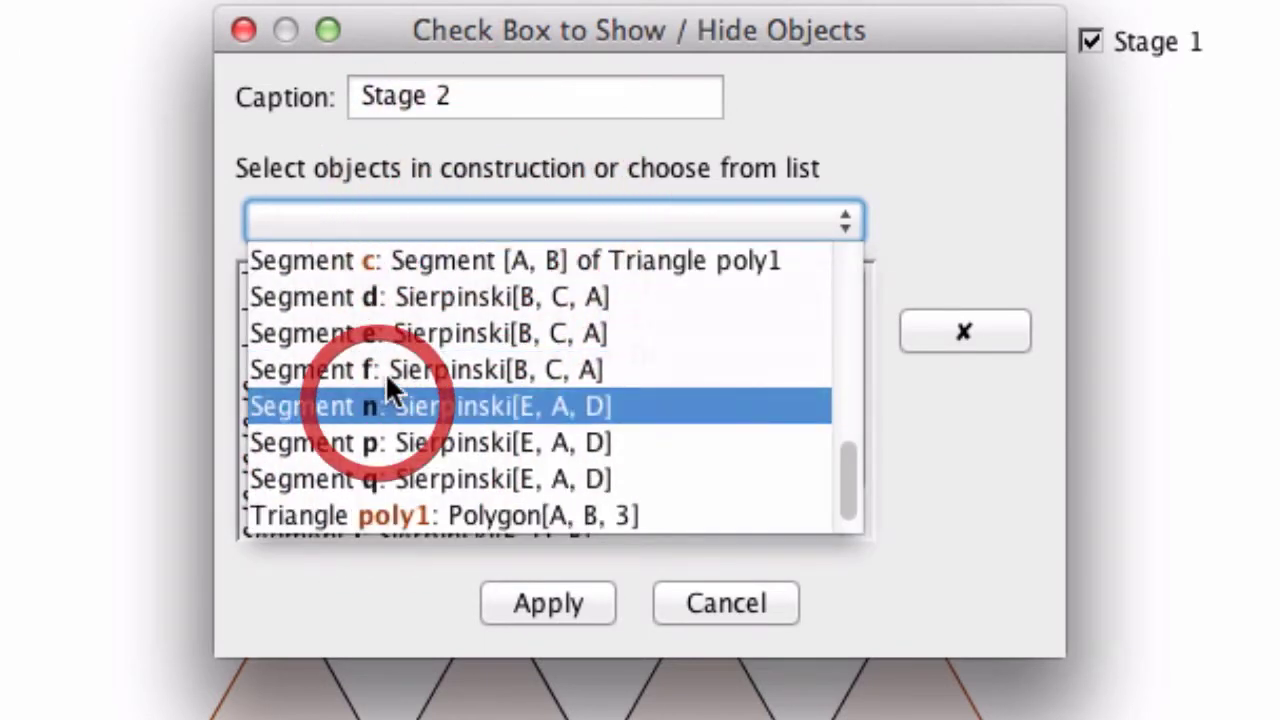
pyautogui.click(480, 234)
pyautogui.click(368, 403)
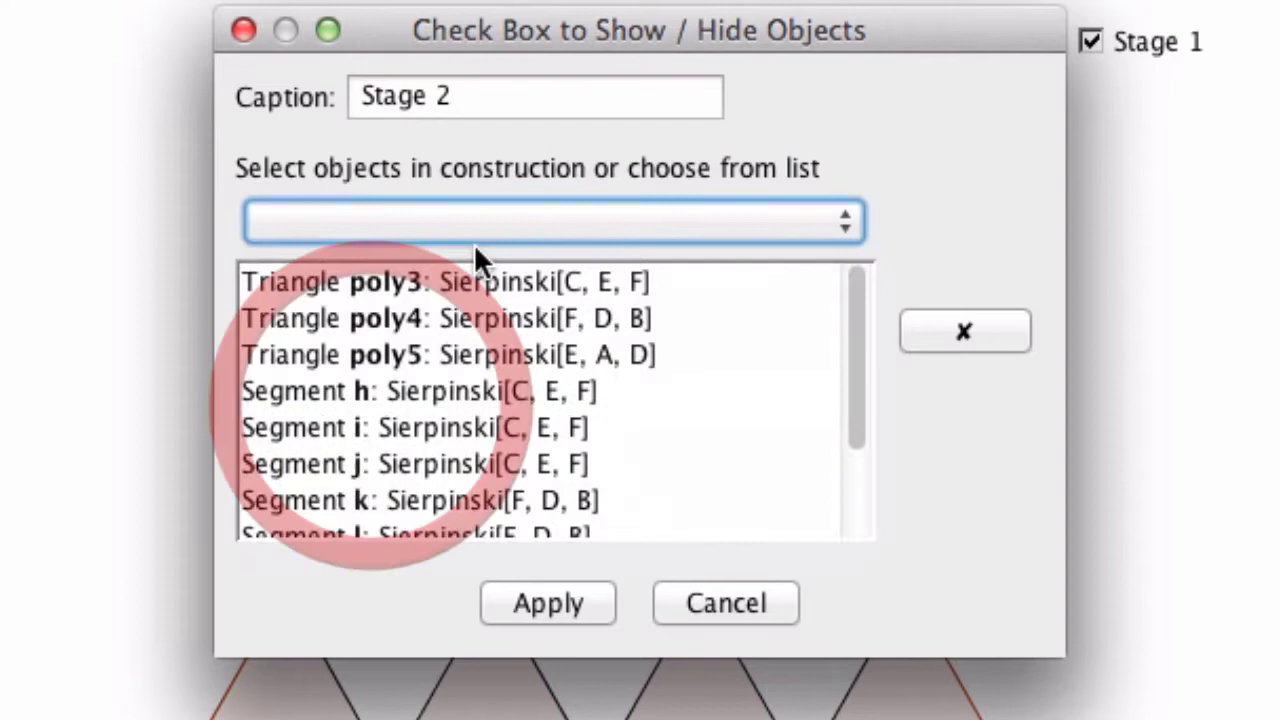
pyautogui.click(482, 235)
pyautogui.click(380, 440)
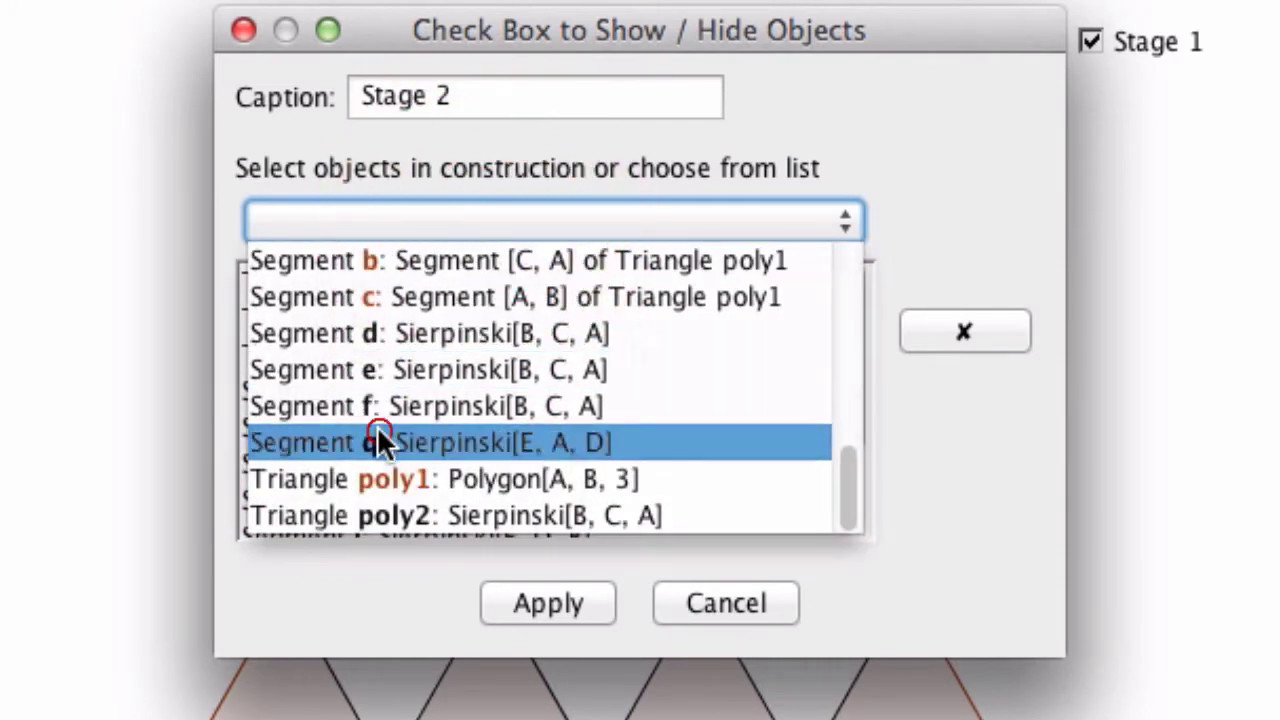
pyautogui.click(581, 606)
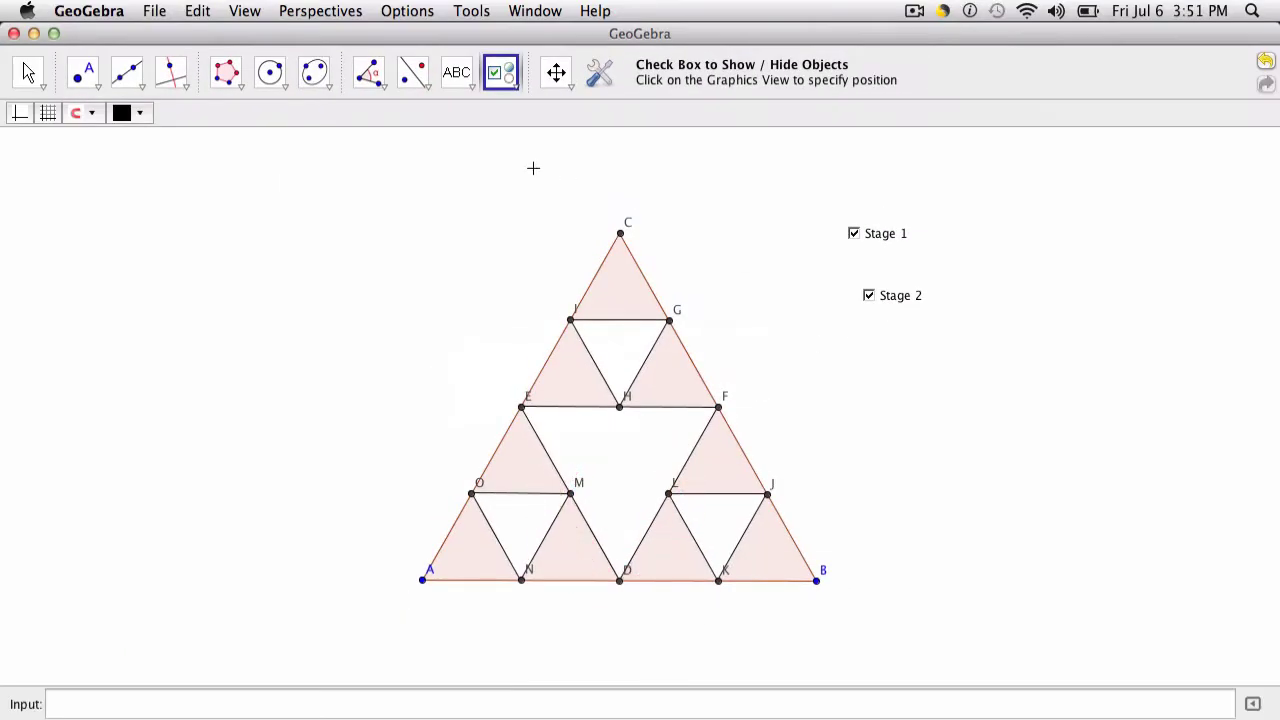
# - Toggle the Stage 2 checkbox repeatedly to test hiding and showing the stage-2 triangles
pyautogui.click(25, 74)
pyautogui.click(869, 295)
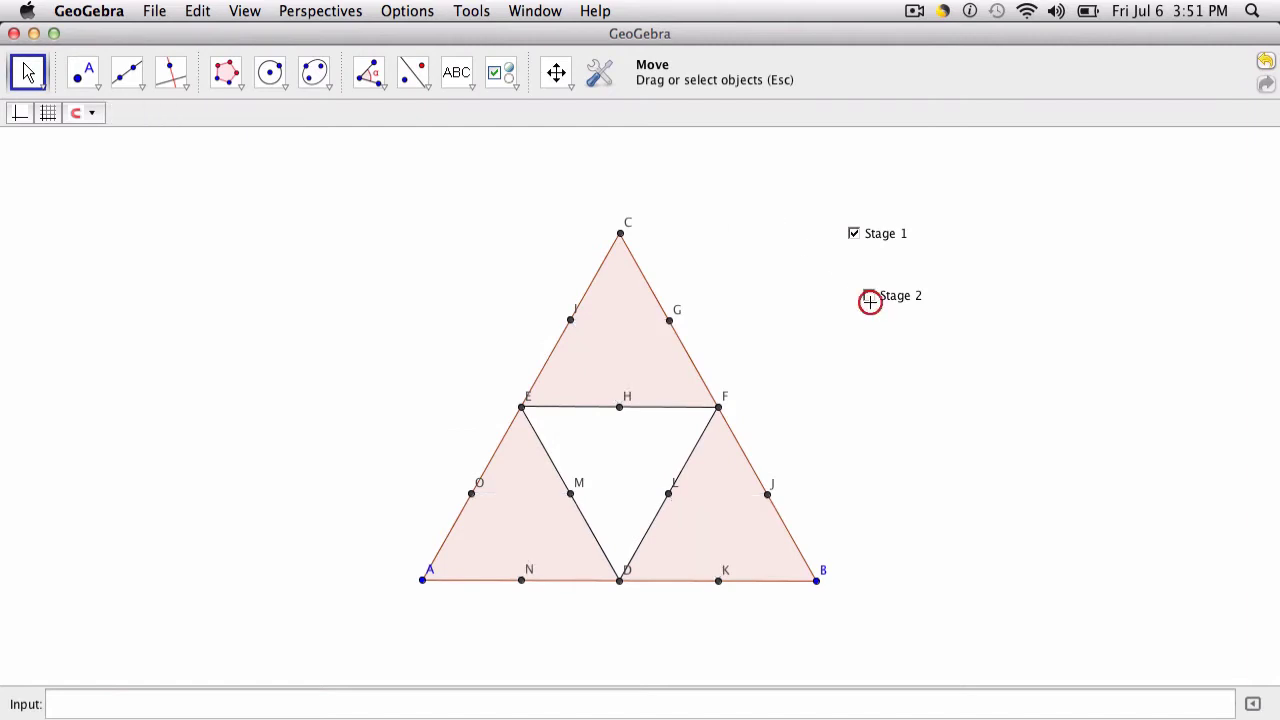
pyautogui.click(869, 295)
pyautogui.click(869, 295)
pyautogui.click(869, 295)
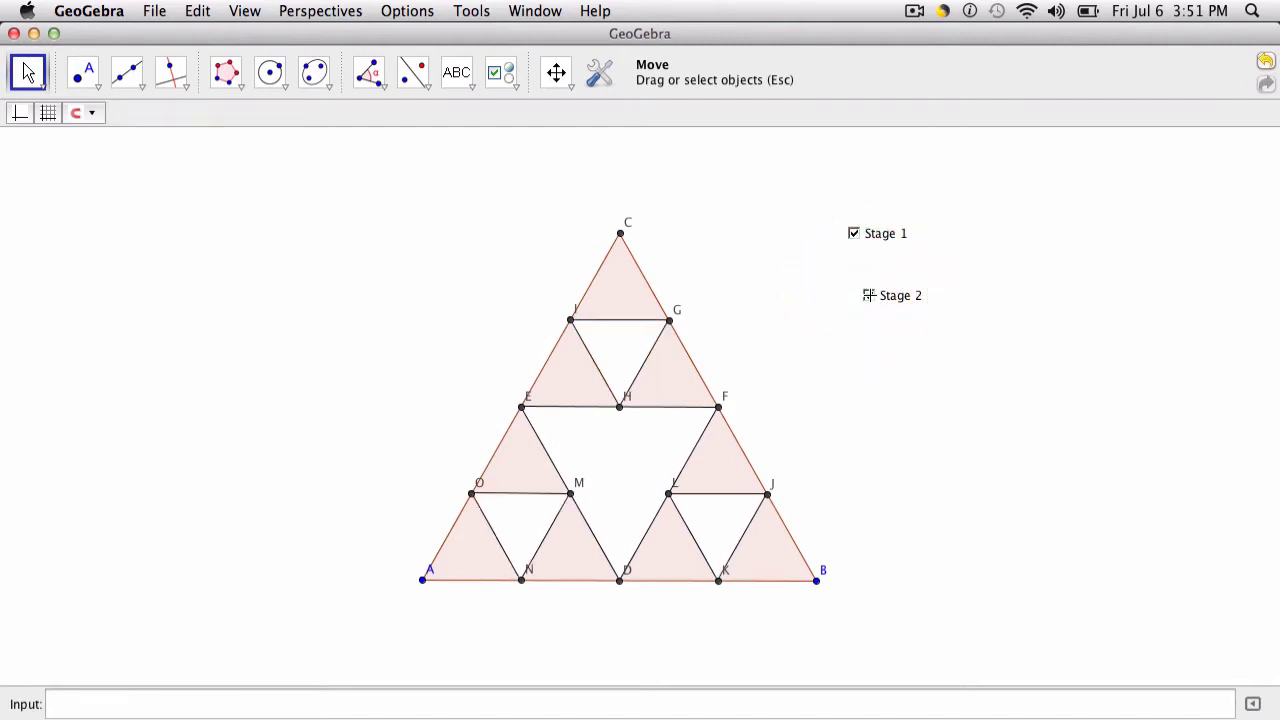
pyautogui.click(869, 295)
pyautogui.click(869, 295)
pyautogui.click(869, 295)
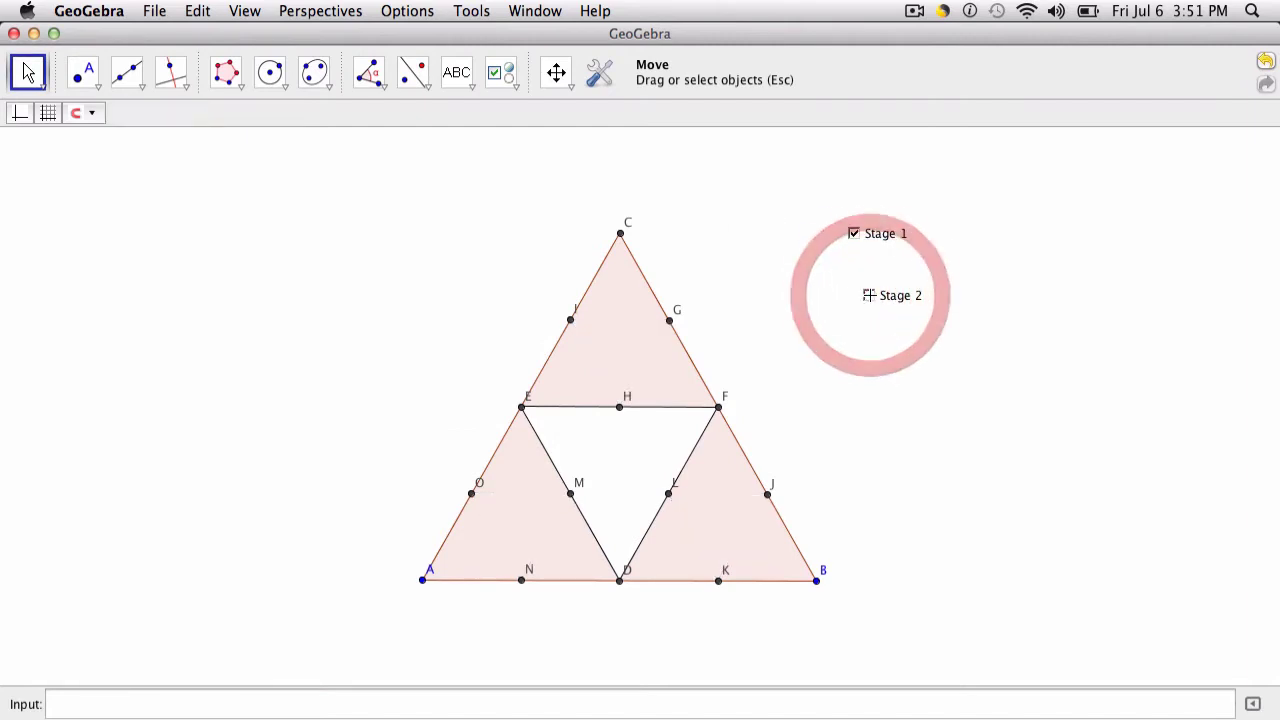
pyautogui.click(869, 295)
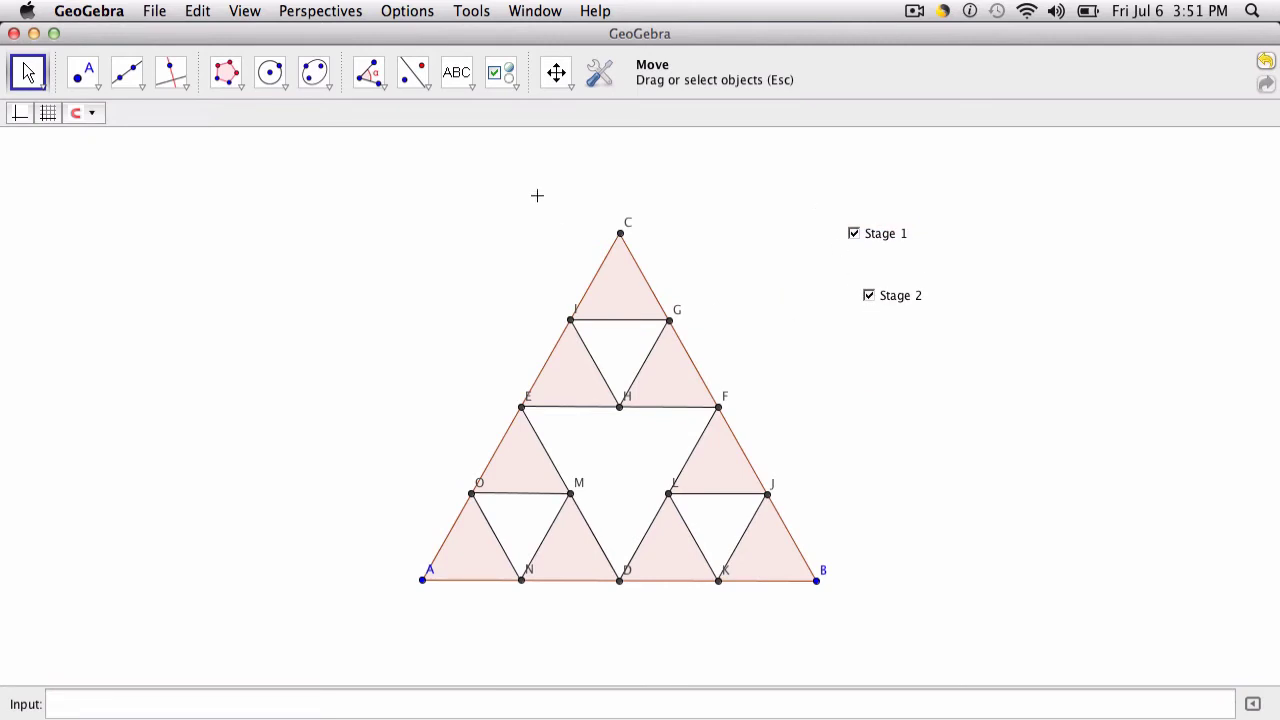
# - Subdivide triangles C-I-G and G-H-F, cancelling an accidental redefinition along the way
pyautogui.click(599, 72)
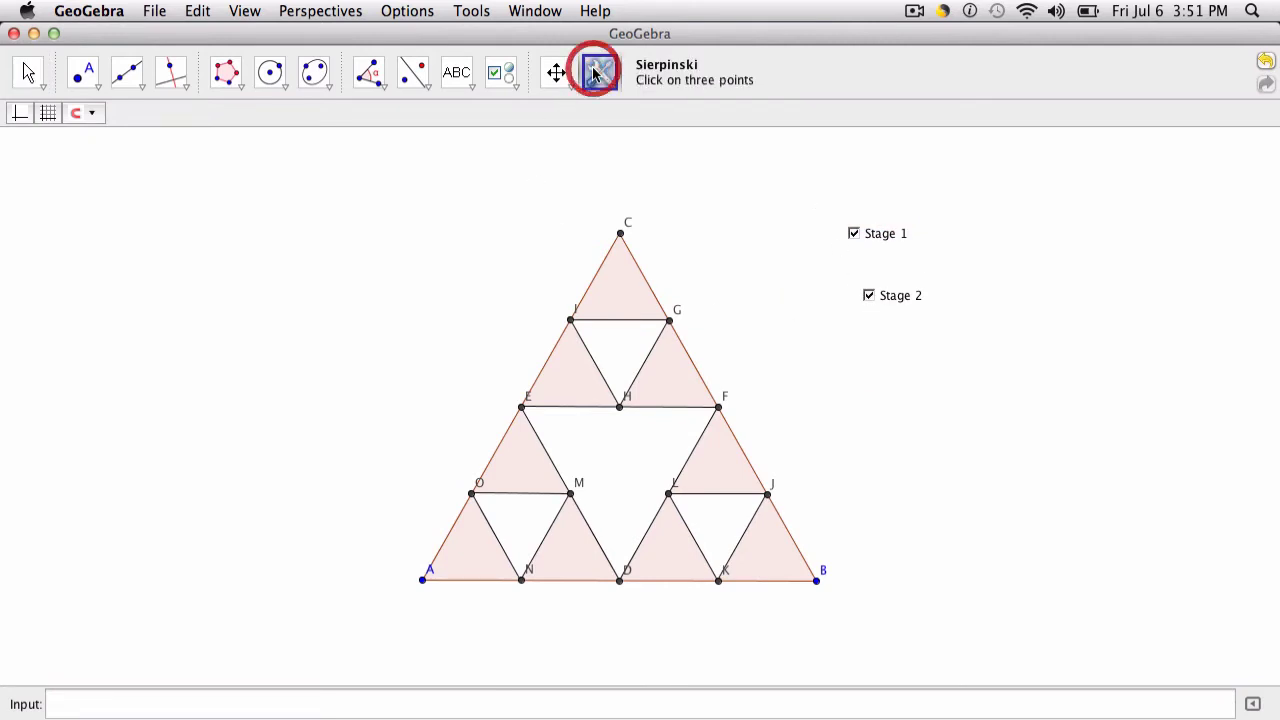
pyautogui.click(620, 234)
pyautogui.click(570, 320)
pyautogui.click(667, 320)
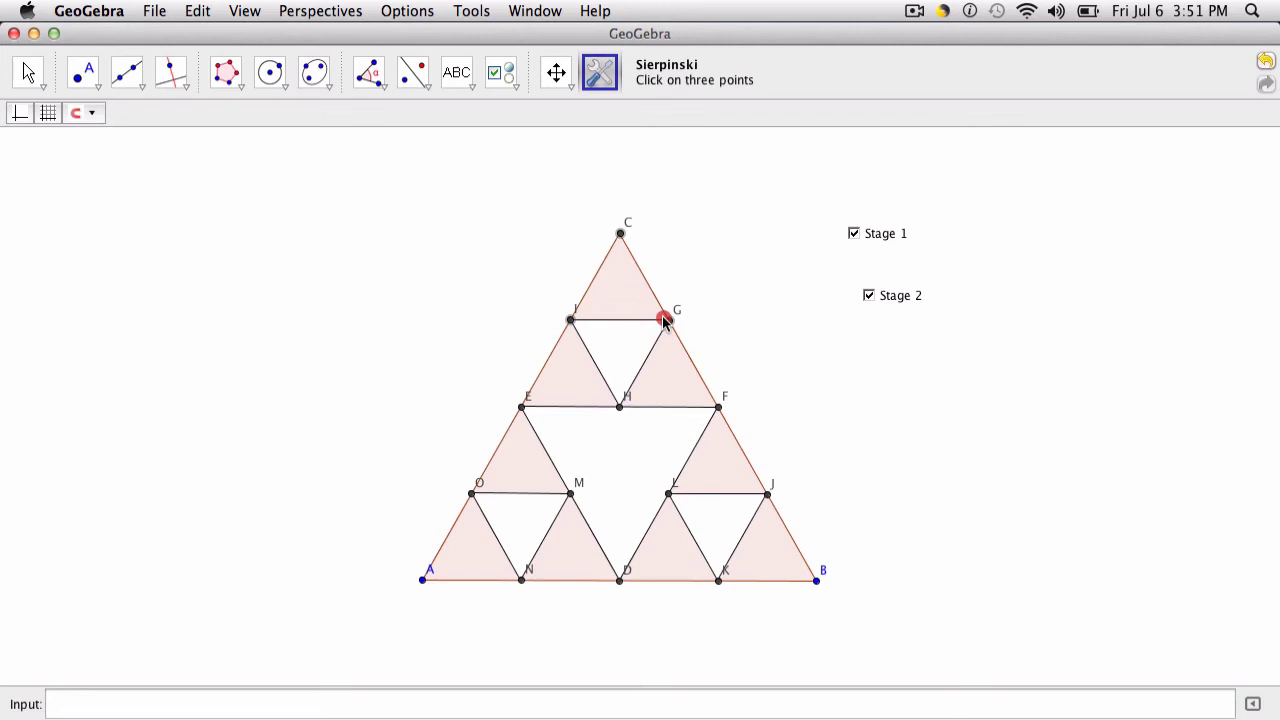
pyautogui.doubleClick(643, 318)
pyautogui.click(720, 403)
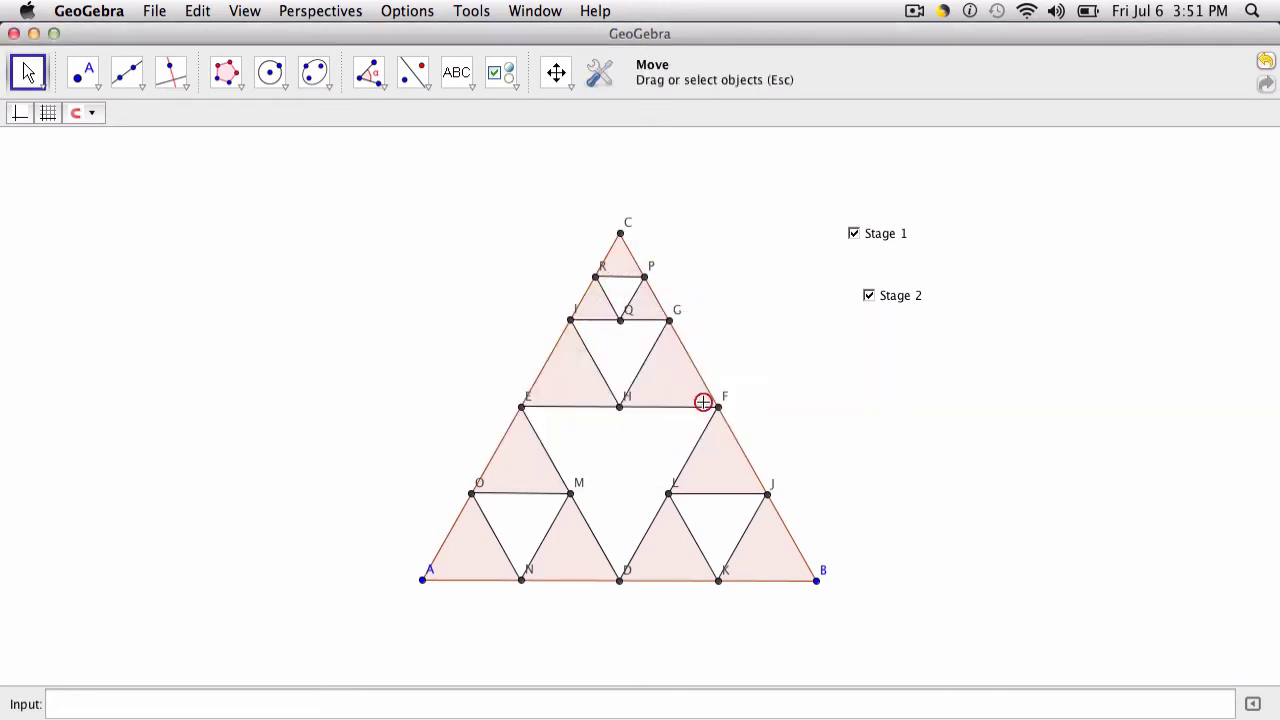
pyautogui.click(599, 74)
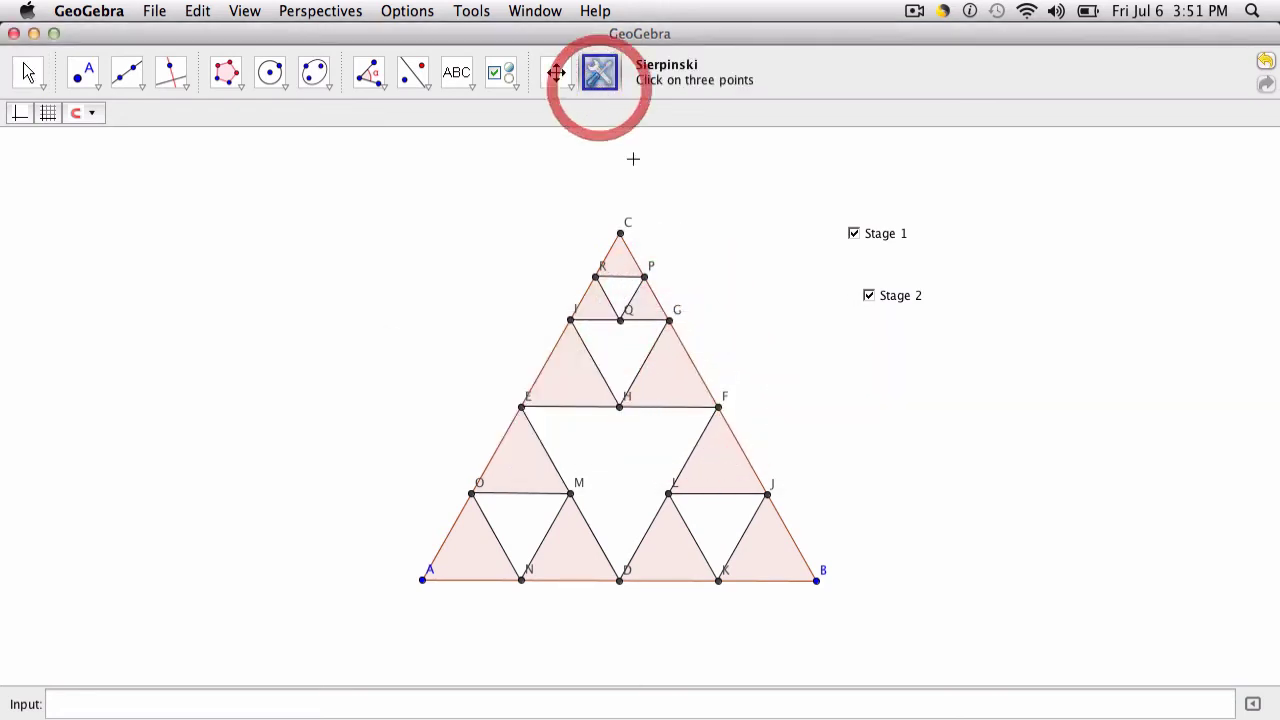
pyautogui.click(620, 406)
pyautogui.click(718, 407)
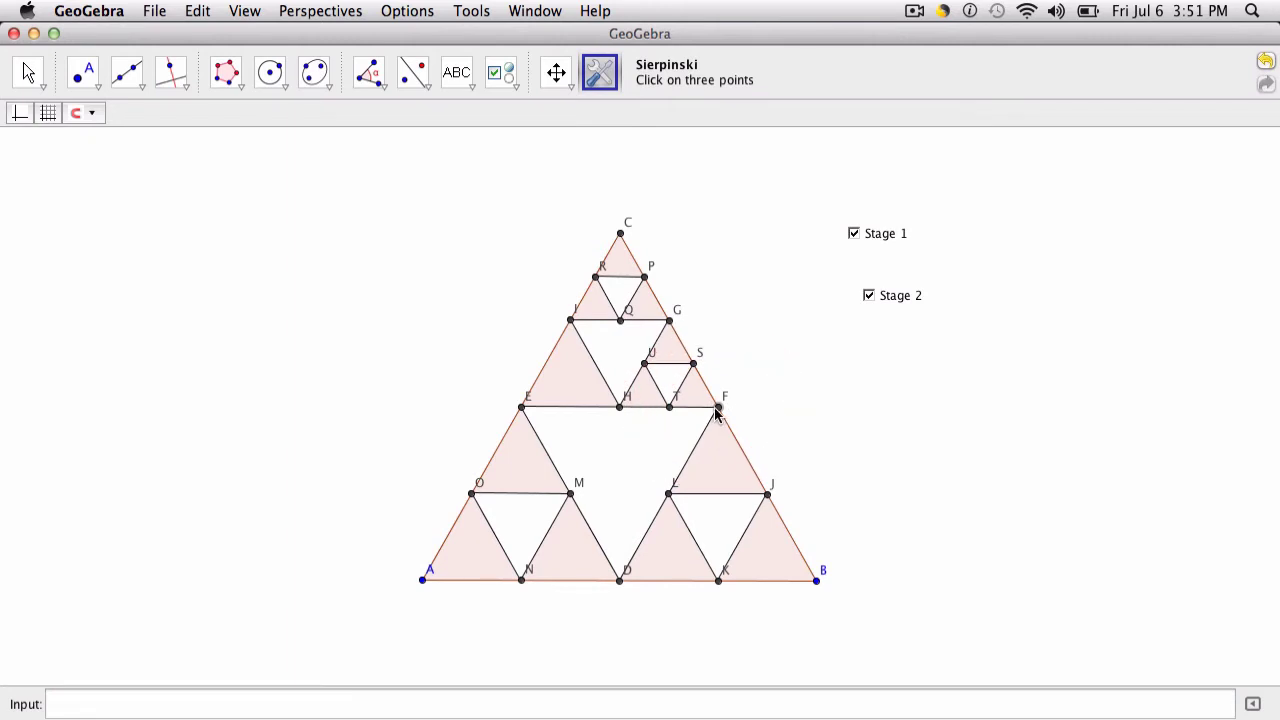
# - Subdivide triangles F-L-J, J-K-B, L-D-K and M-N-D with the Sierpinski tool
pyautogui.click(718, 408)
pyautogui.click(668, 494)
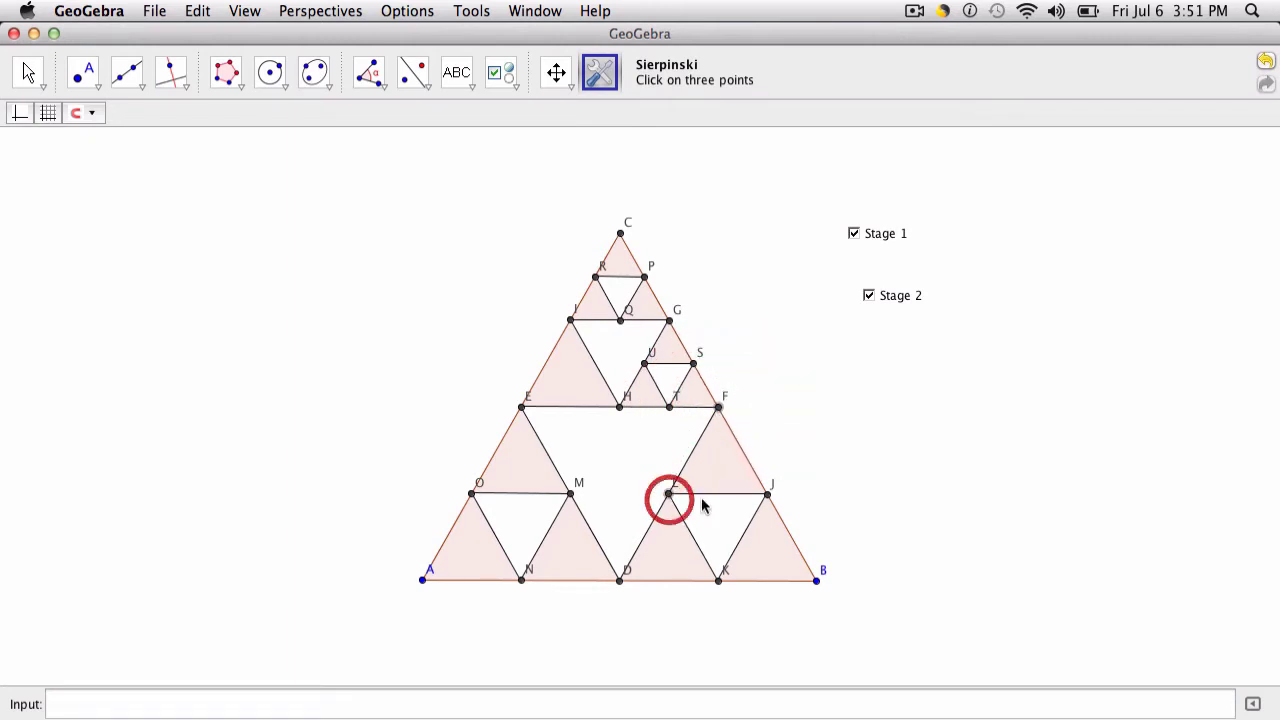
pyautogui.click(767, 494)
pyautogui.click(718, 580)
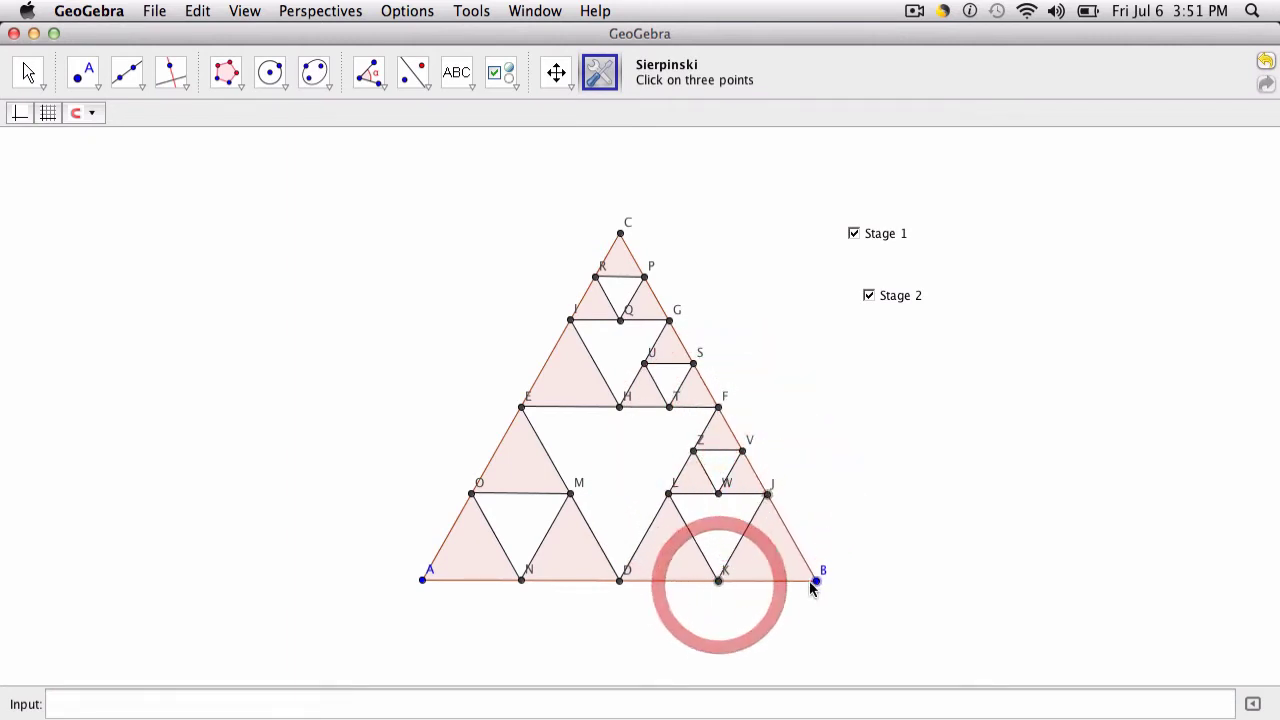
pyautogui.click(816, 580)
pyautogui.click(620, 580)
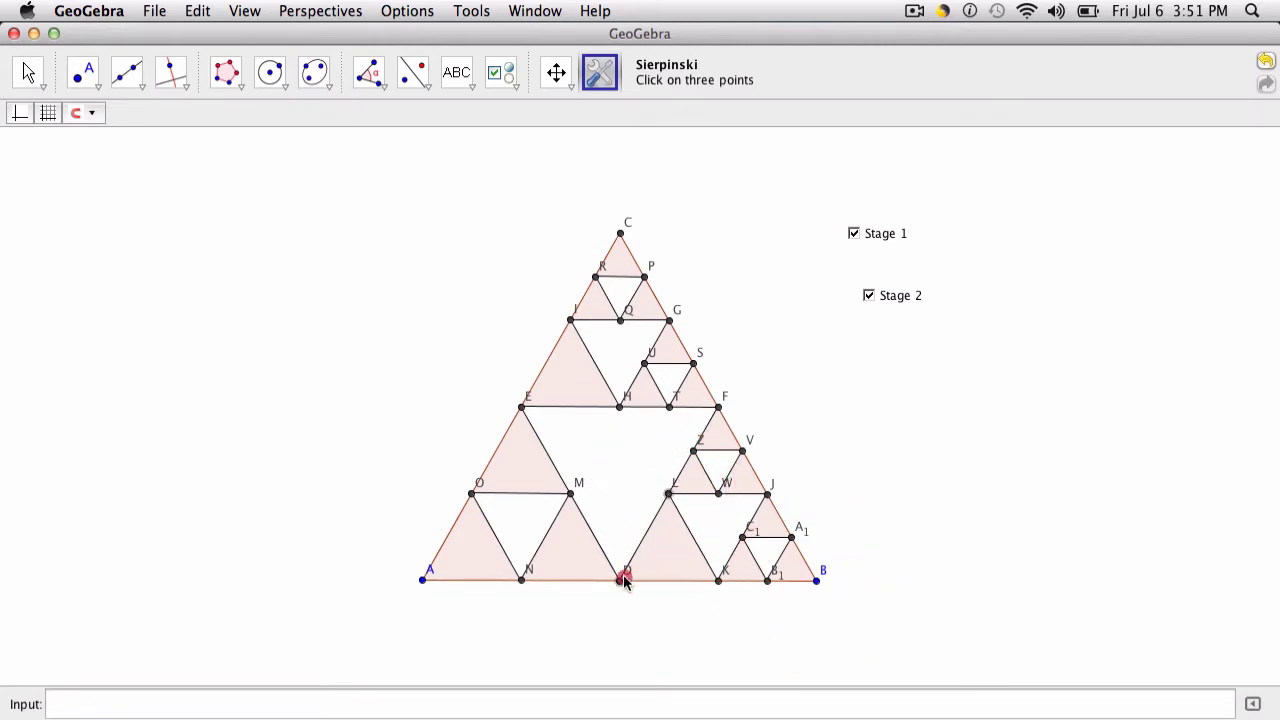
pyautogui.click(718, 580)
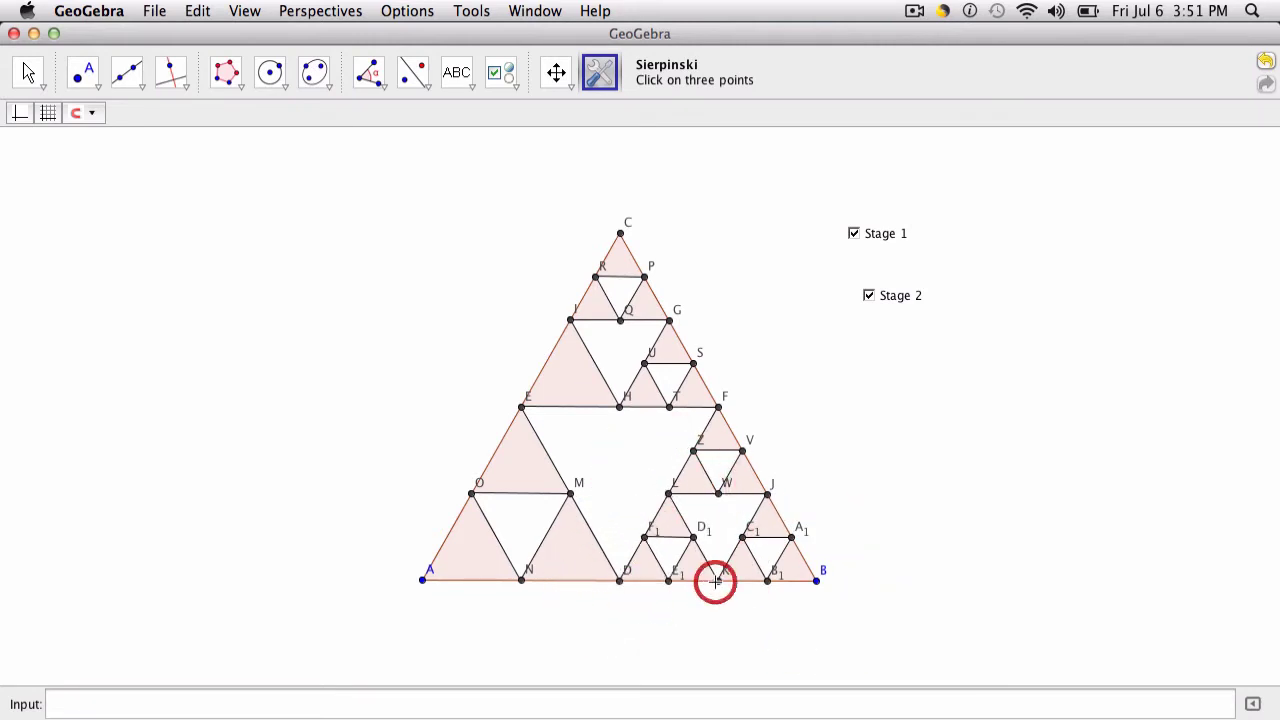
pyautogui.click(570, 495)
pyautogui.click(521, 580)
pyautogui.click(620, 580)
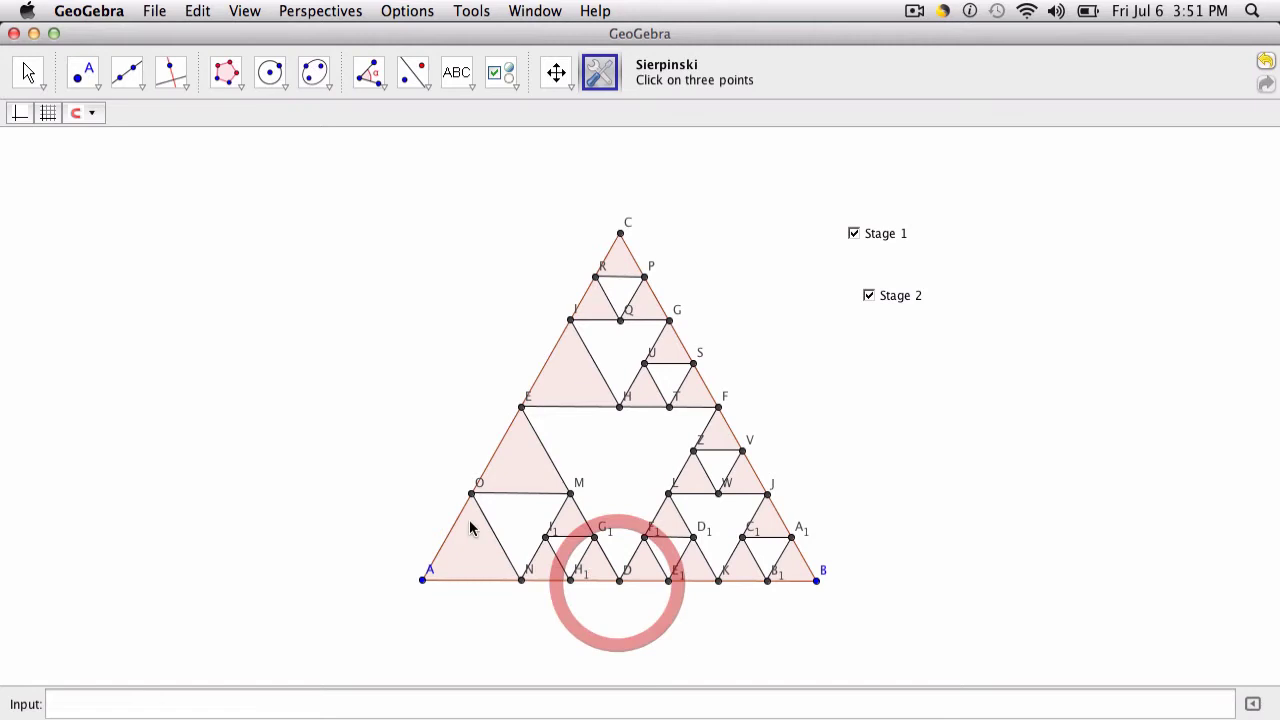
# - Subdivide the remaining triangles O-A-N, E-O-M and I-E-H
pyautogui.click(471, 494)
pyautogui.click(422, 580)
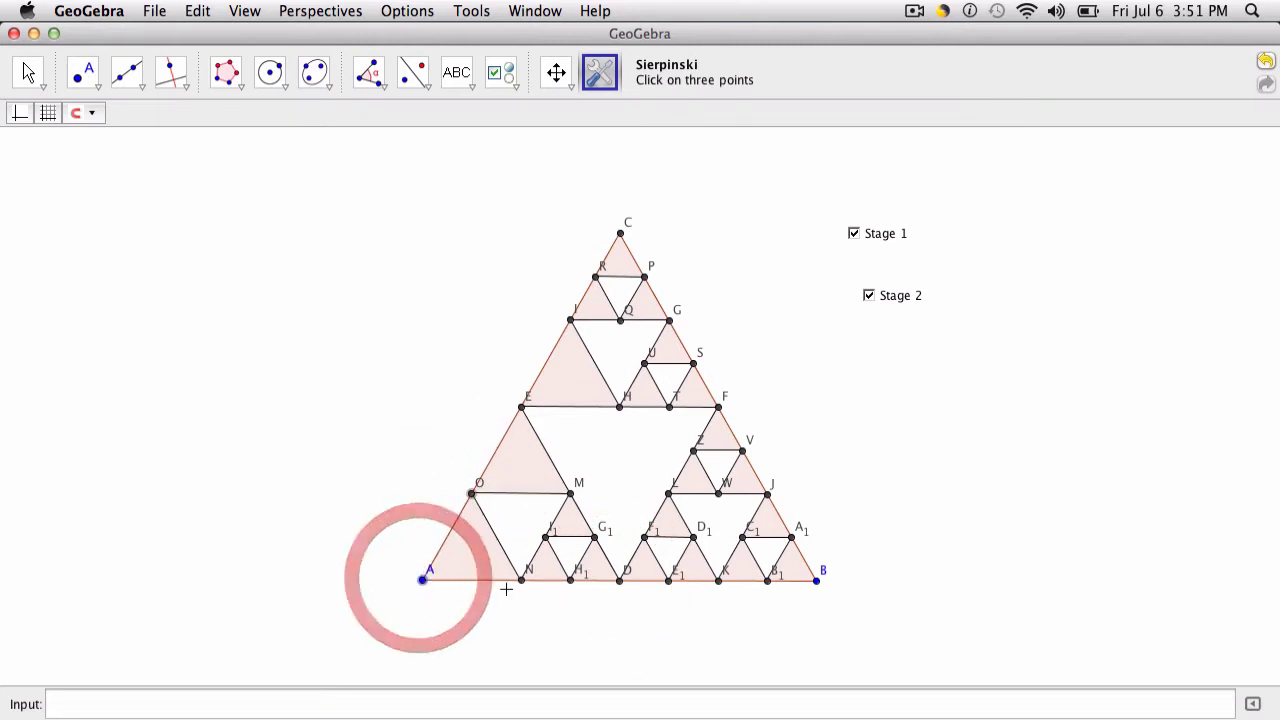
pyautogui.click(521, 580)
pyautogui.click(521, 407)
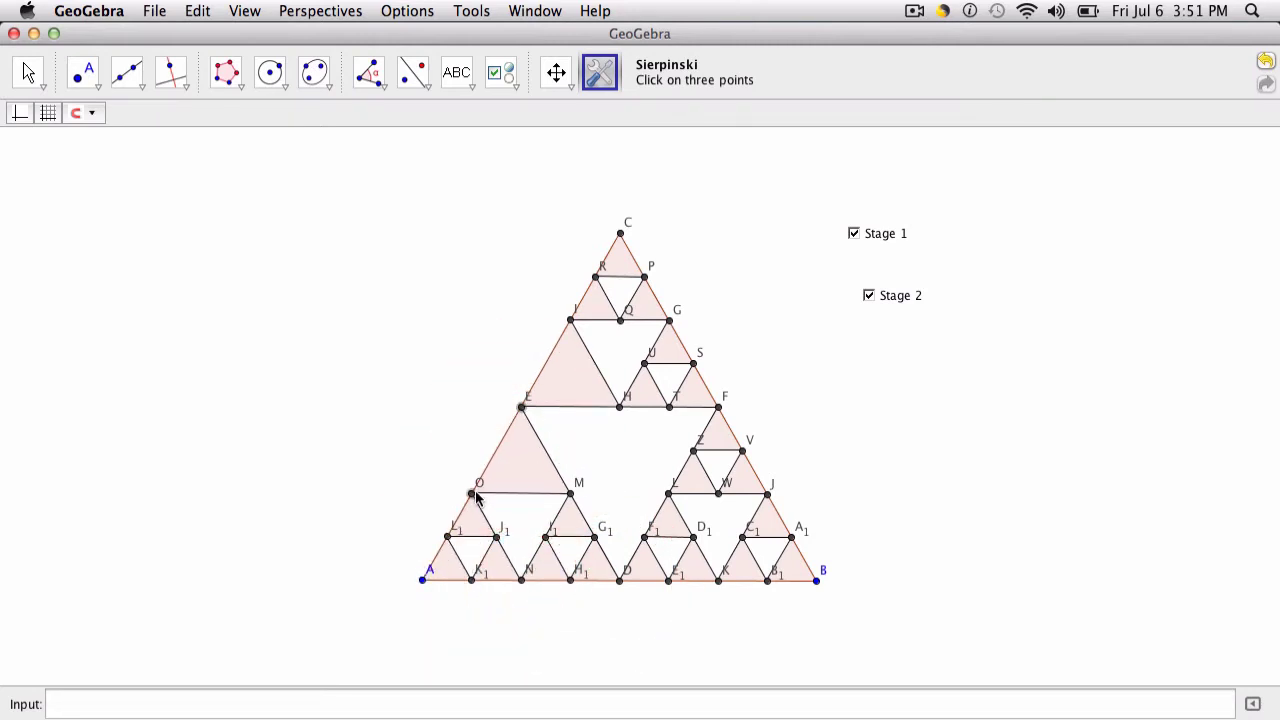
pyautogui.click(471, 494)
pyautogui.click(570, 494)
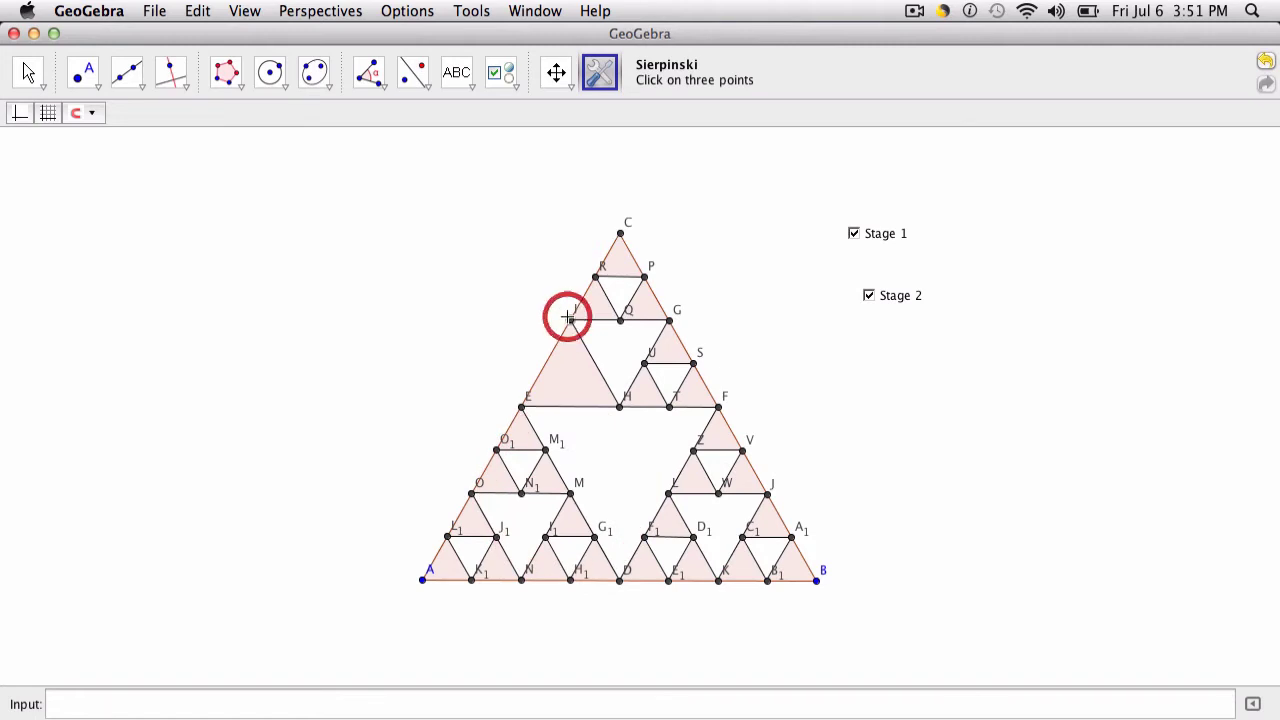
pyautogui.click(521, 407)
pyautogui.click(620, 407)
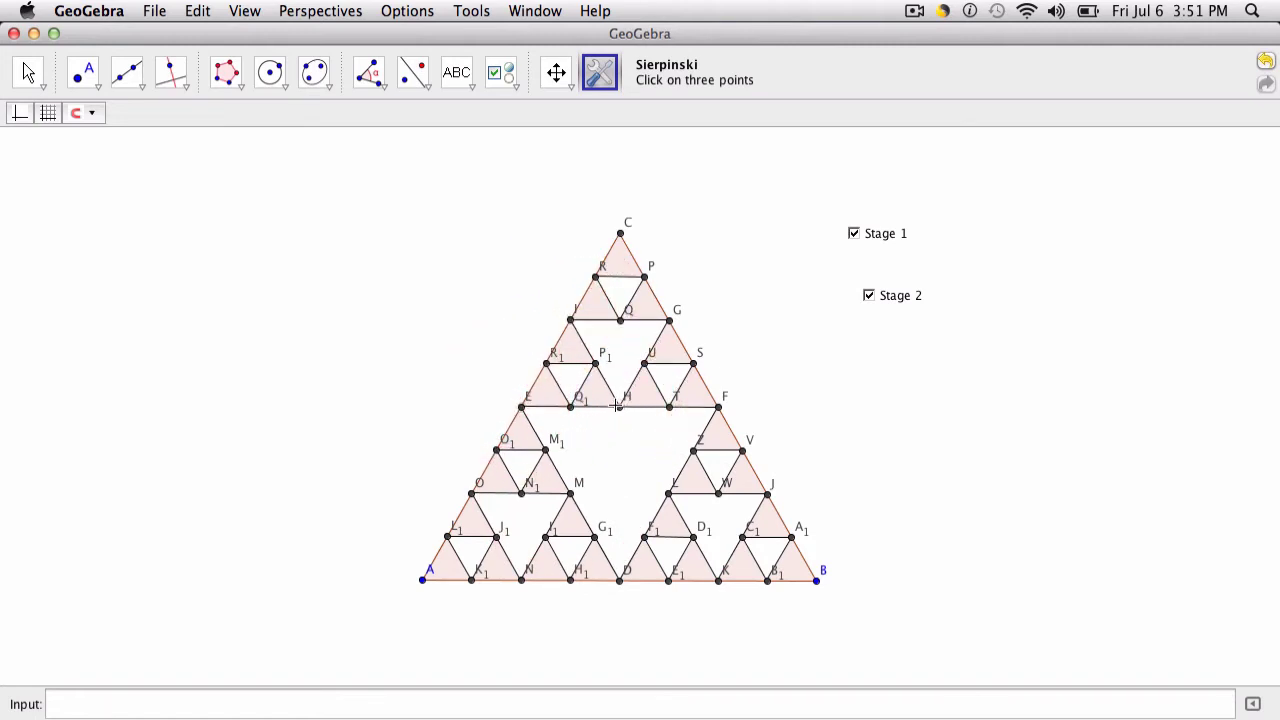
# - Place a checkbox captioned Stage 3 and add triangle poly10 to its objects
pyautogui.click(505, 72)
pyautogui.click(875, 346)
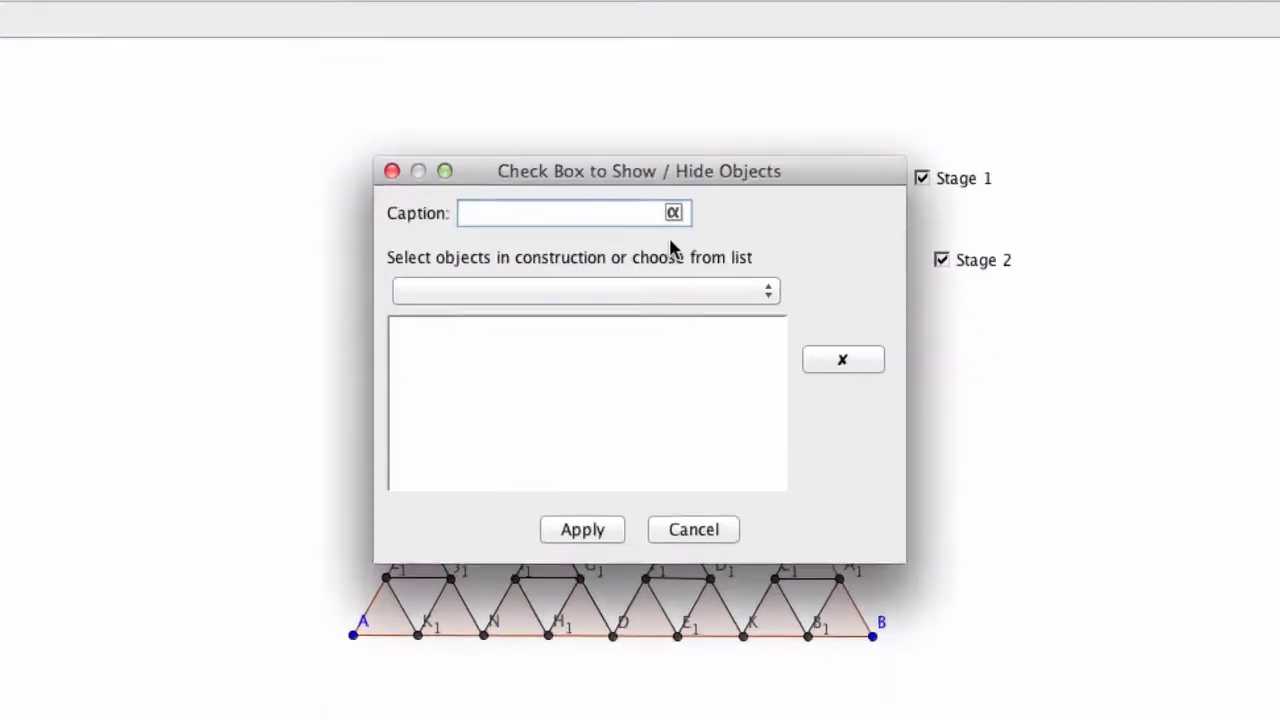
pyautogui.write('Stage 3')
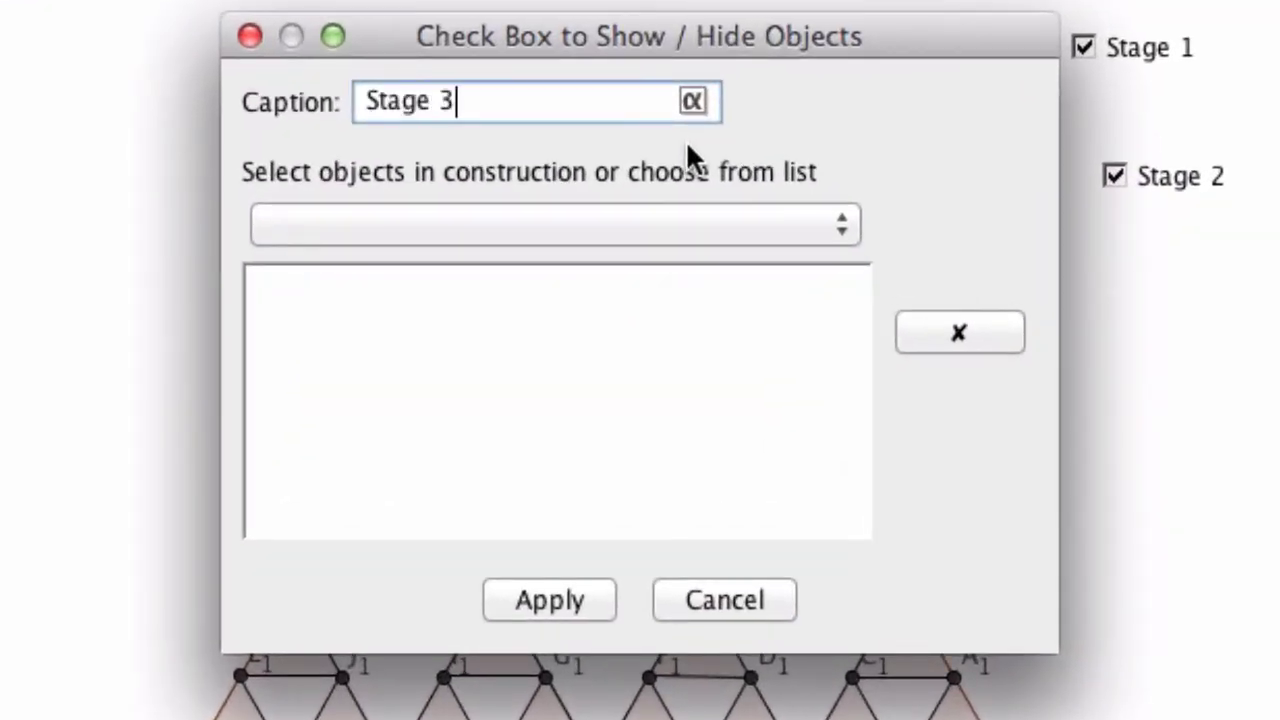
pyautogui.click(615, 215)
pyautogui.scroll(-1, 491, 368)
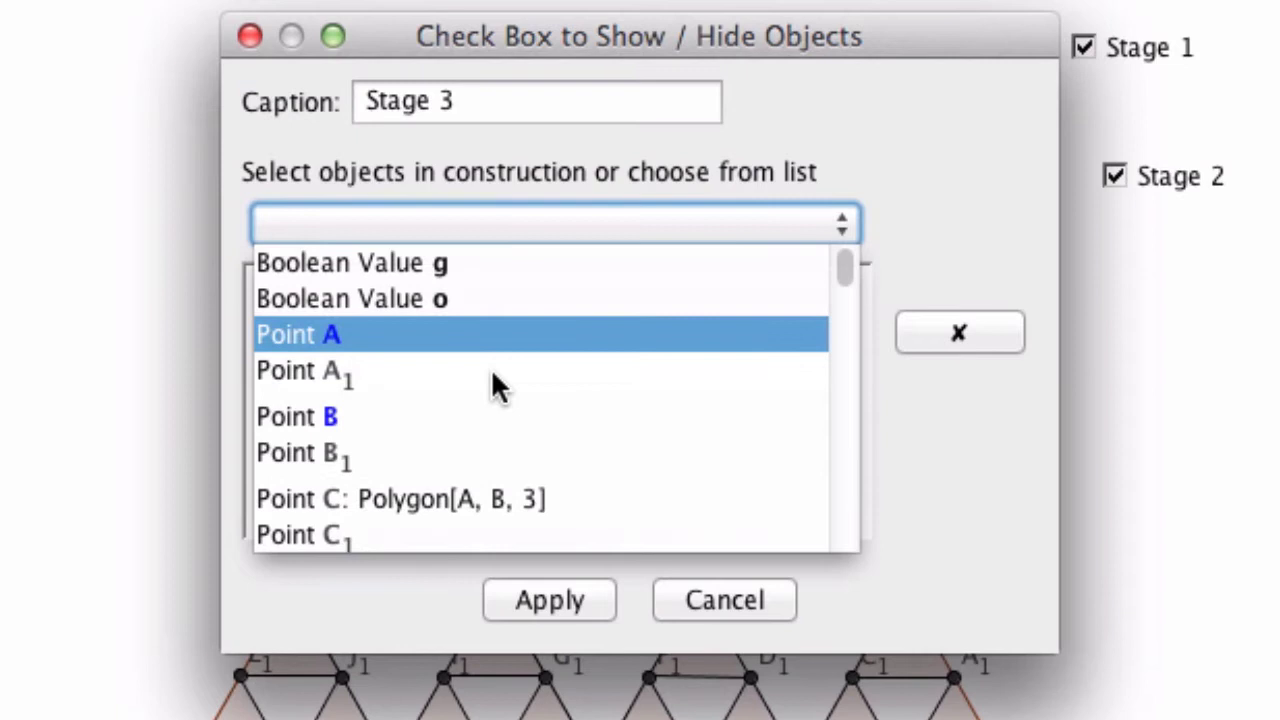
pyautogui.scroll(-4, 497, 397)
pyautogui.scroll(-20, 497, 400)
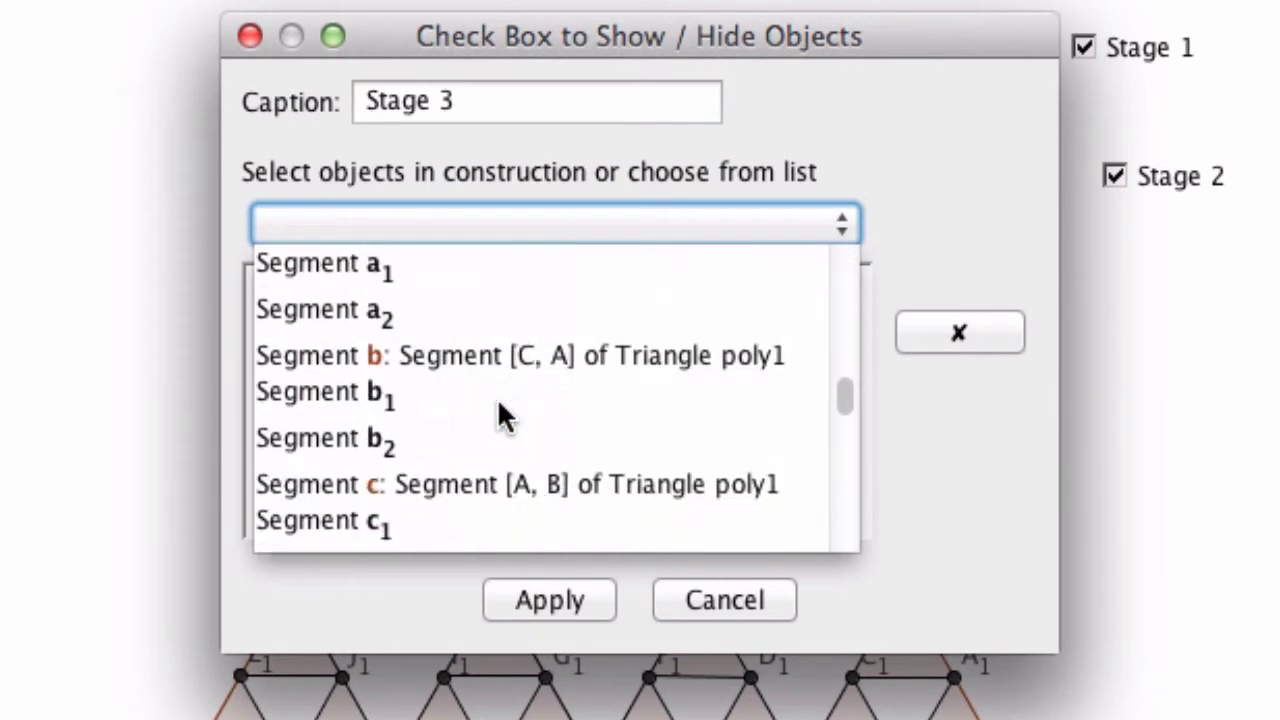
pyautogui.scroll(6, 497, 397)
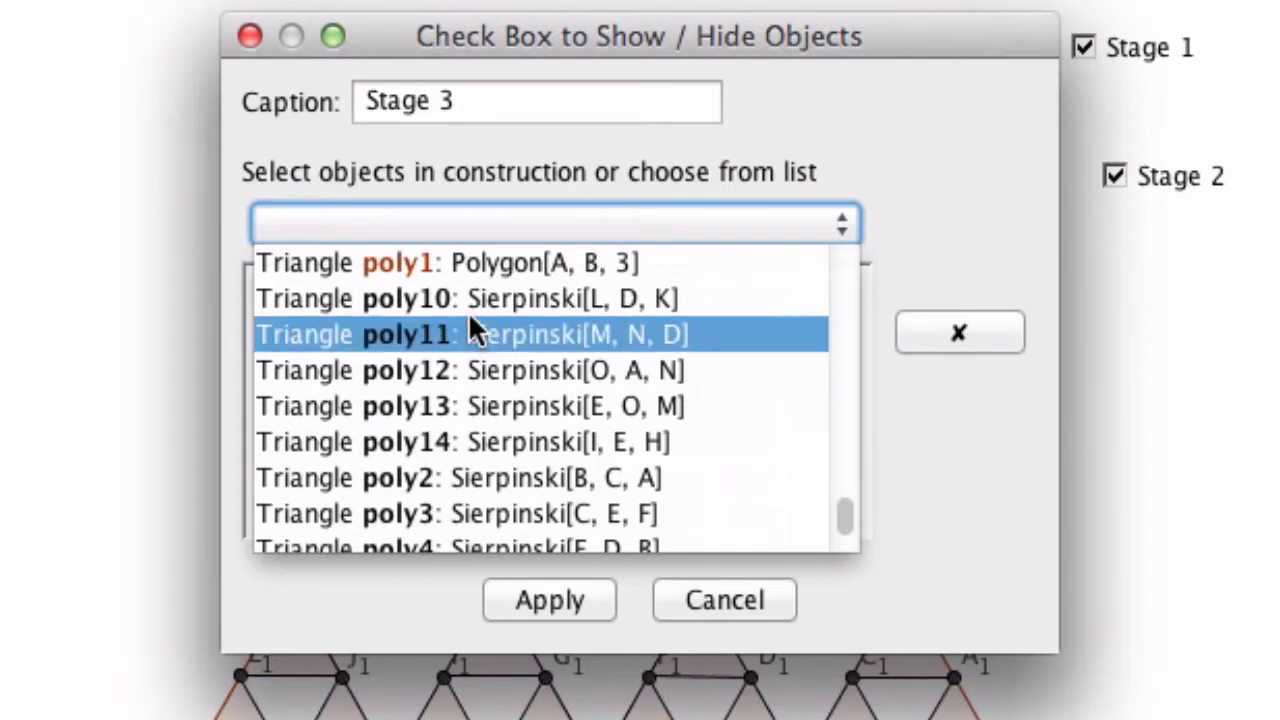
pyautogui.click(470, 296)
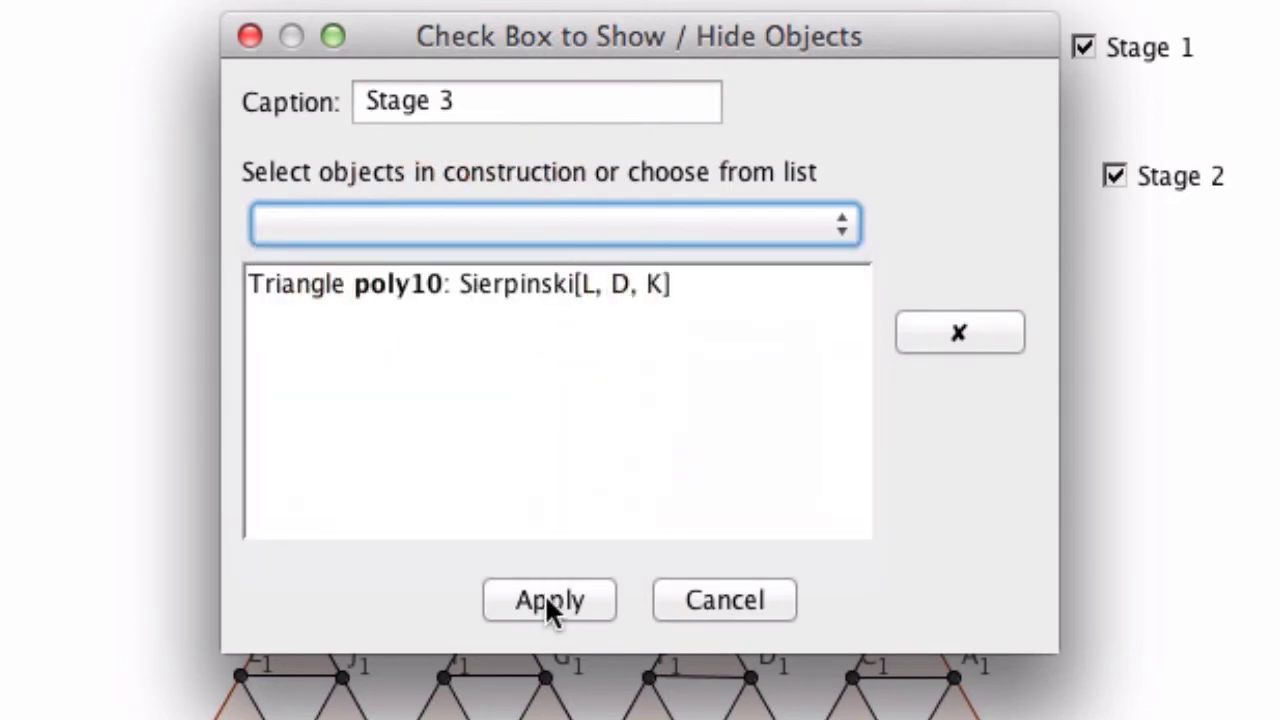
# - Add triangles poly11, poly12, poly13 and poly14 to the Stage 3 objects
pyautogui.click(709, 214)
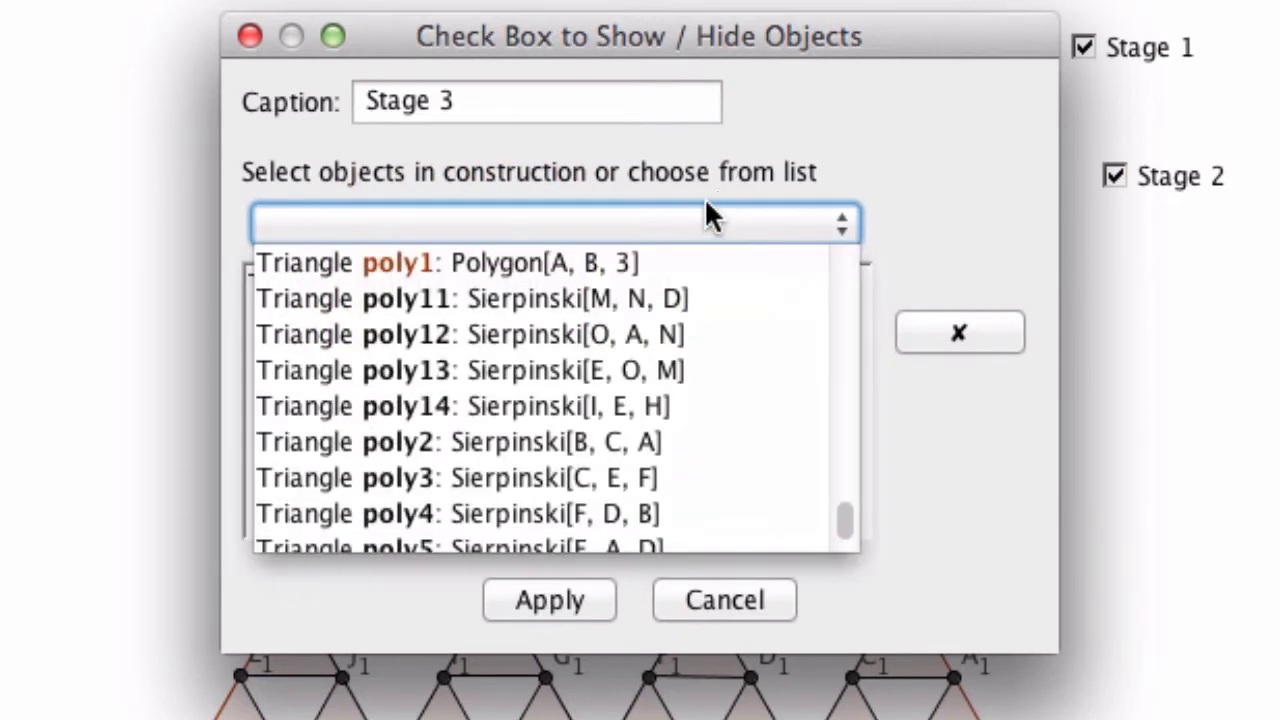
pyautogui.click(586, 297)
pyautogui.click(631, 200)
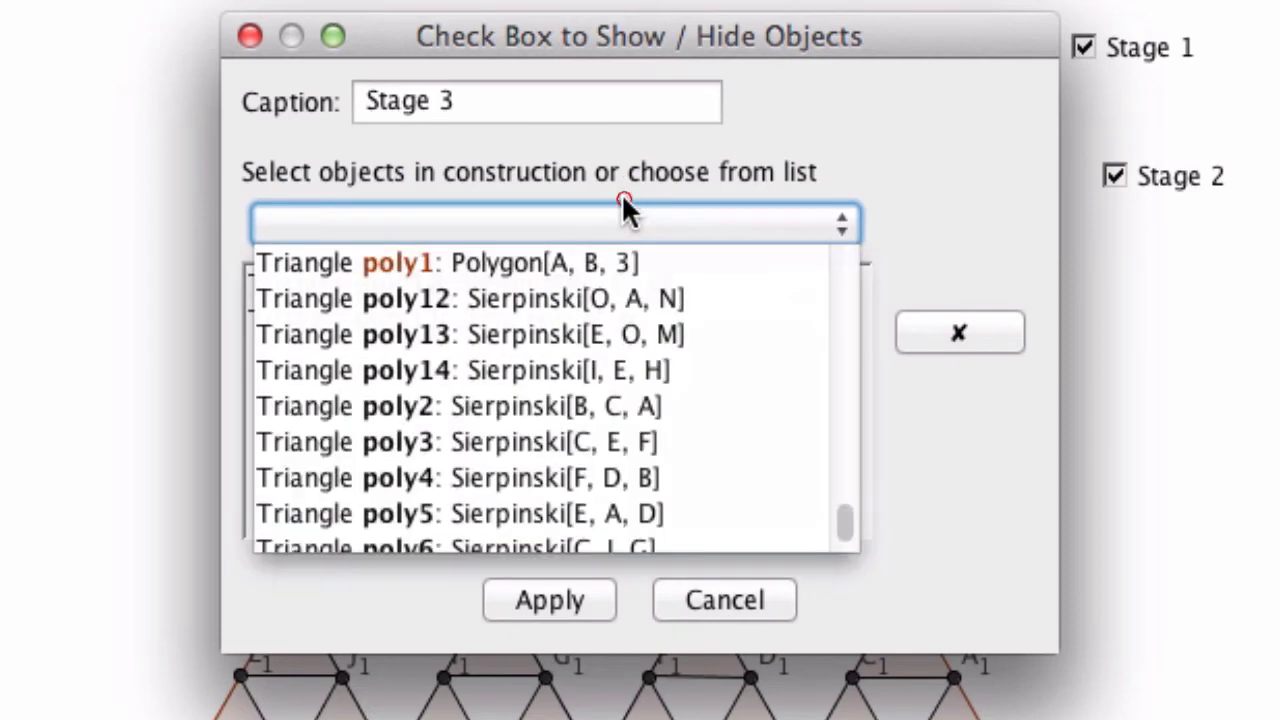
pyautogui.click(524, 296)
pyautogui.click(558, 222)
pyautogui.click(486, 296)
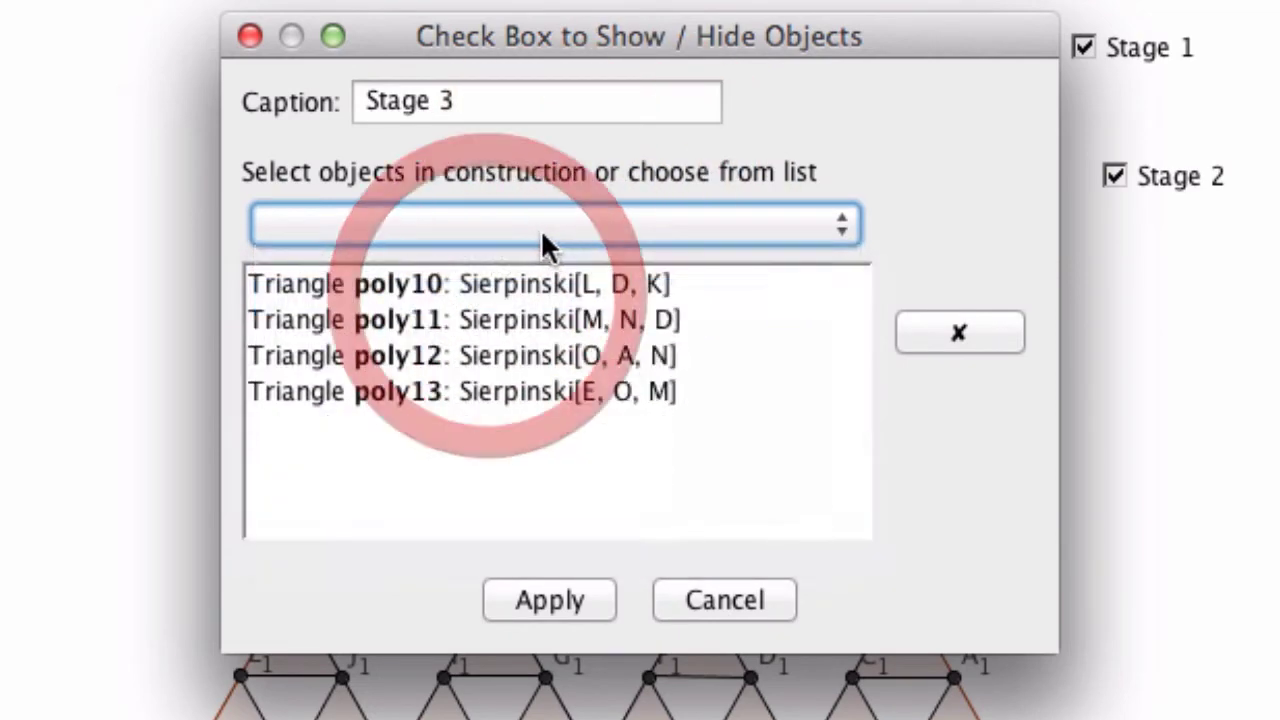
pyautogui.click(540, 228)
pyautogui.click(493, 292)
# - Add triangles poly6, poly7, poly8 and poly9 to the Stage 3 objects
pyautogui.click(537, 226)
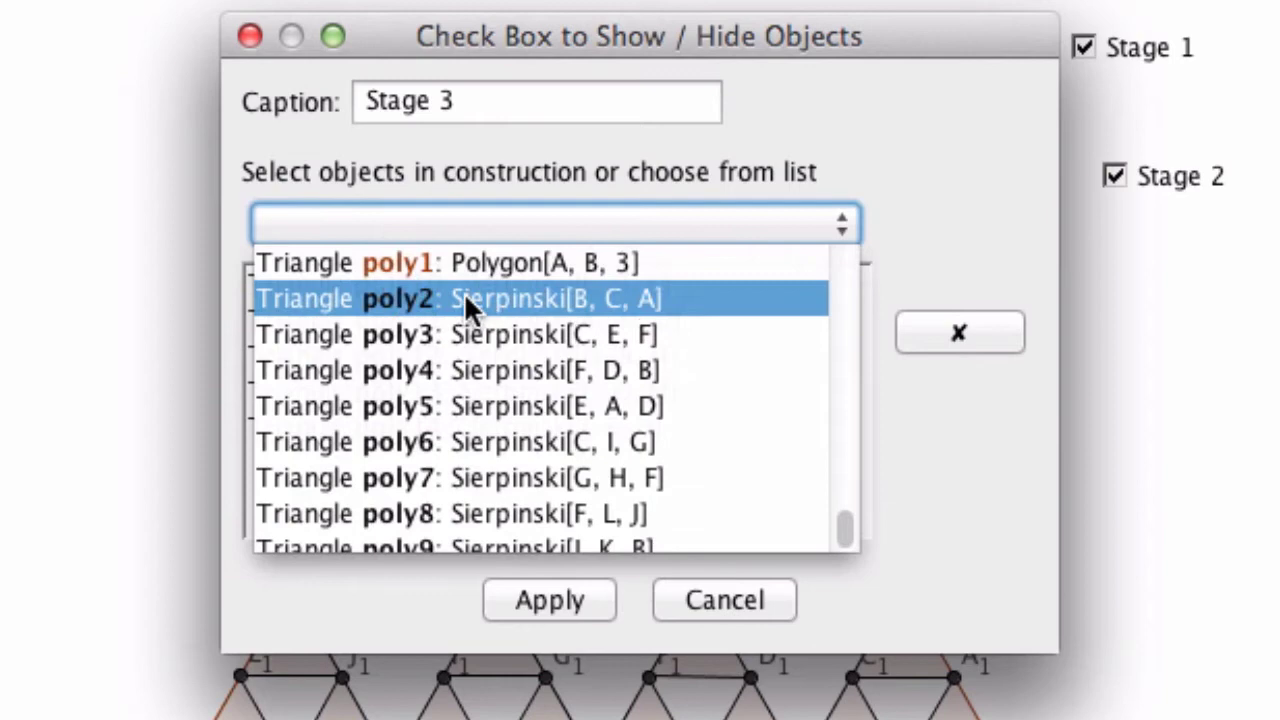
pyautogui.click(420, 440)
pyautogui.click(530, 226)
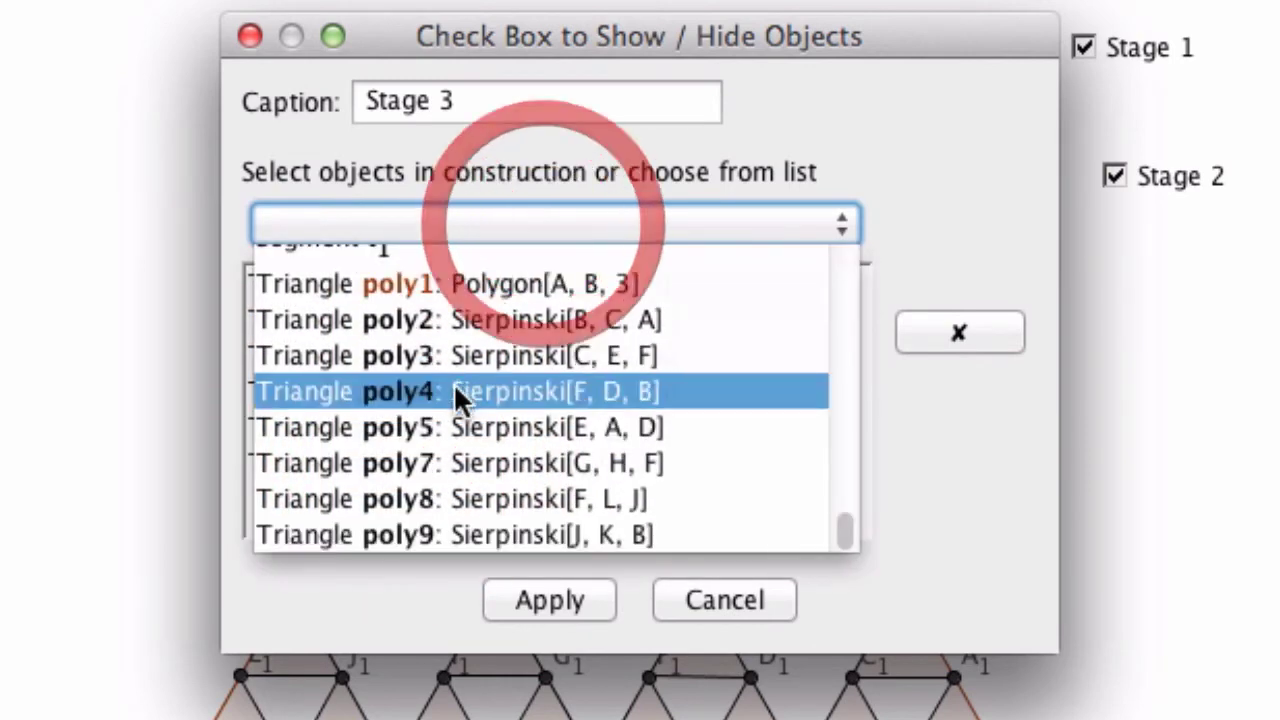
pyautogui.click(428, 463)
pyautogui.click(571, 222)
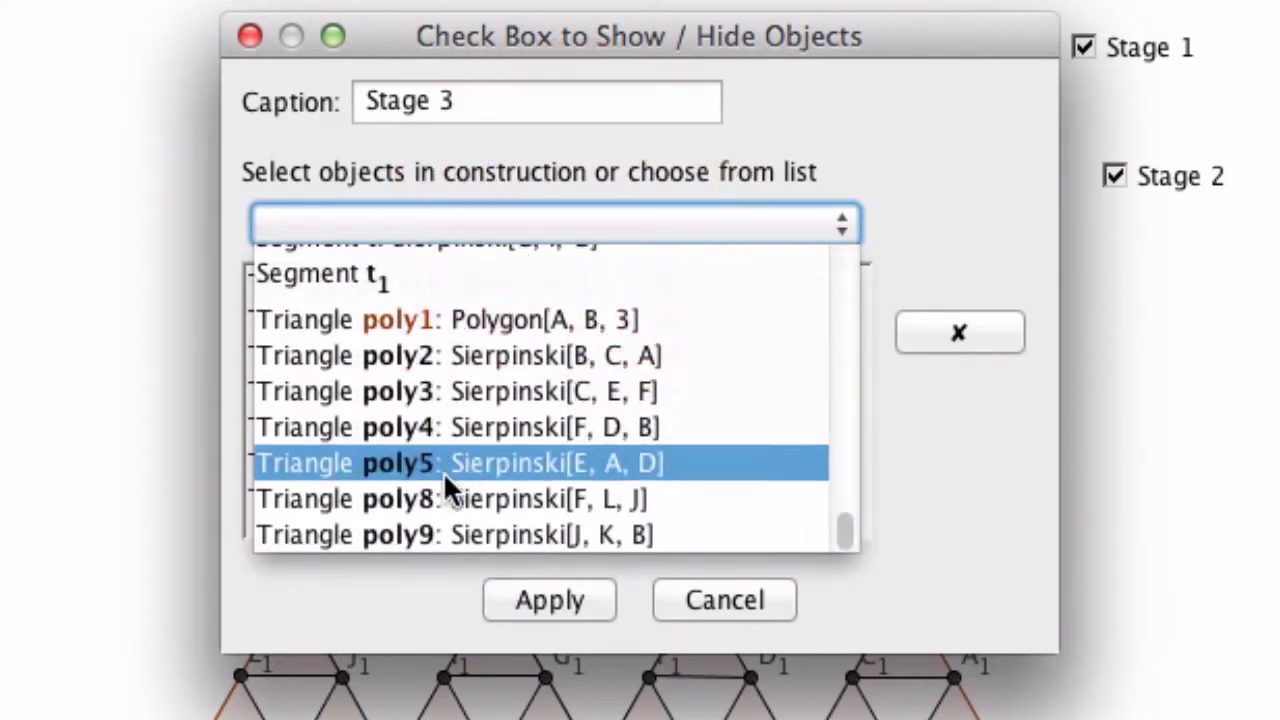
pyautogui.click(440, 499)
pyautogui.click(561, 222)
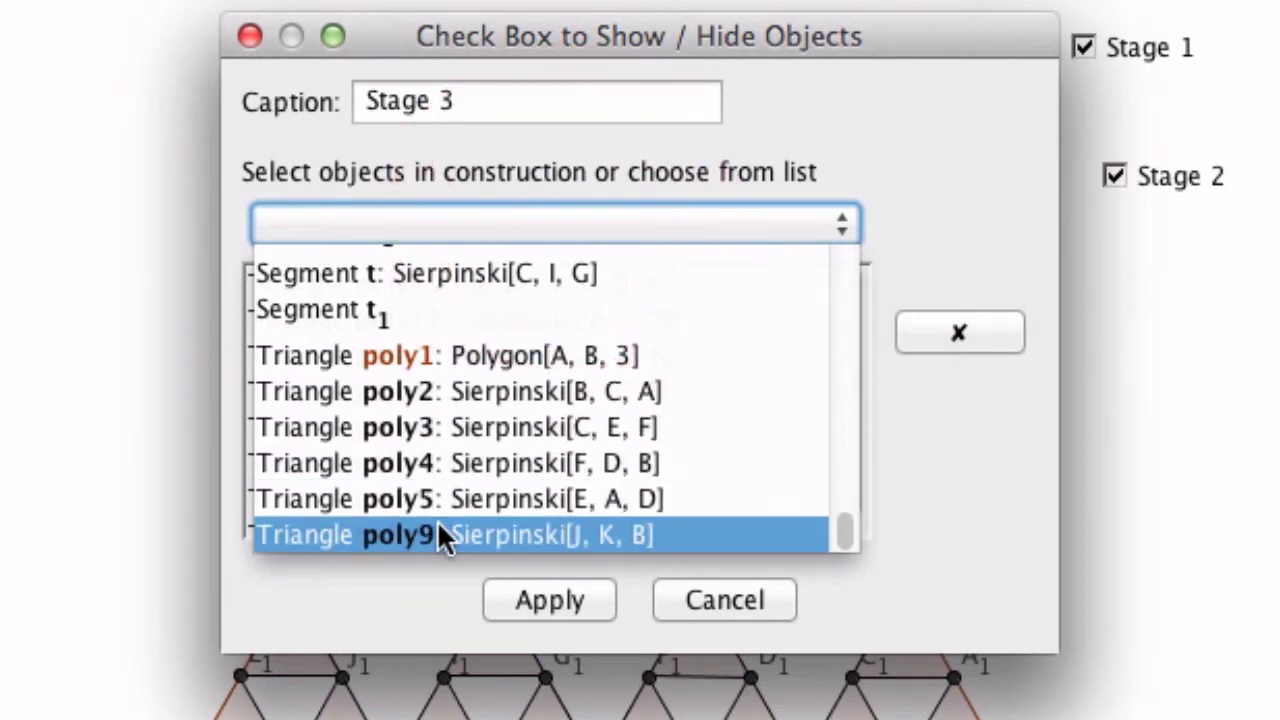
pyautogui.click(440, 535)
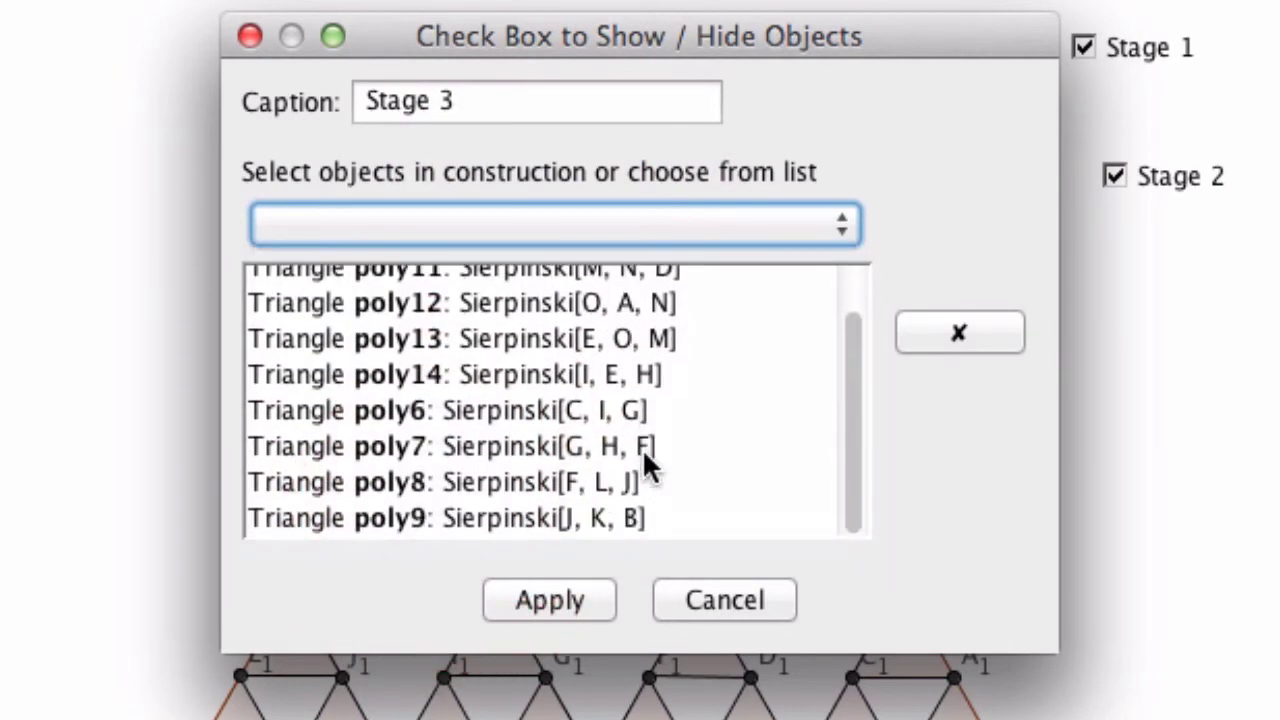
# - Reopen the Stage 3 object list and scroll to the Segment a entries
pyautogui.scroll(1, 642, 448)
pyautogui.click(651, 222)
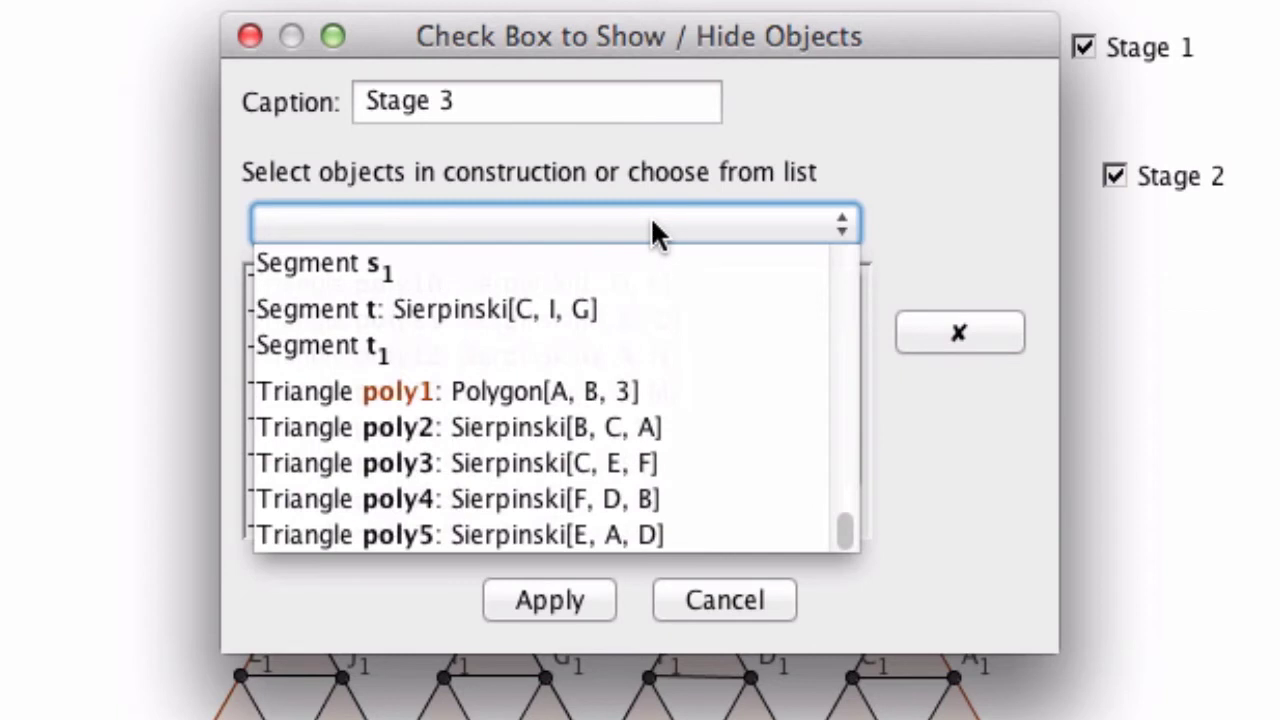
pyautogui.scroll(15, 530, 345)
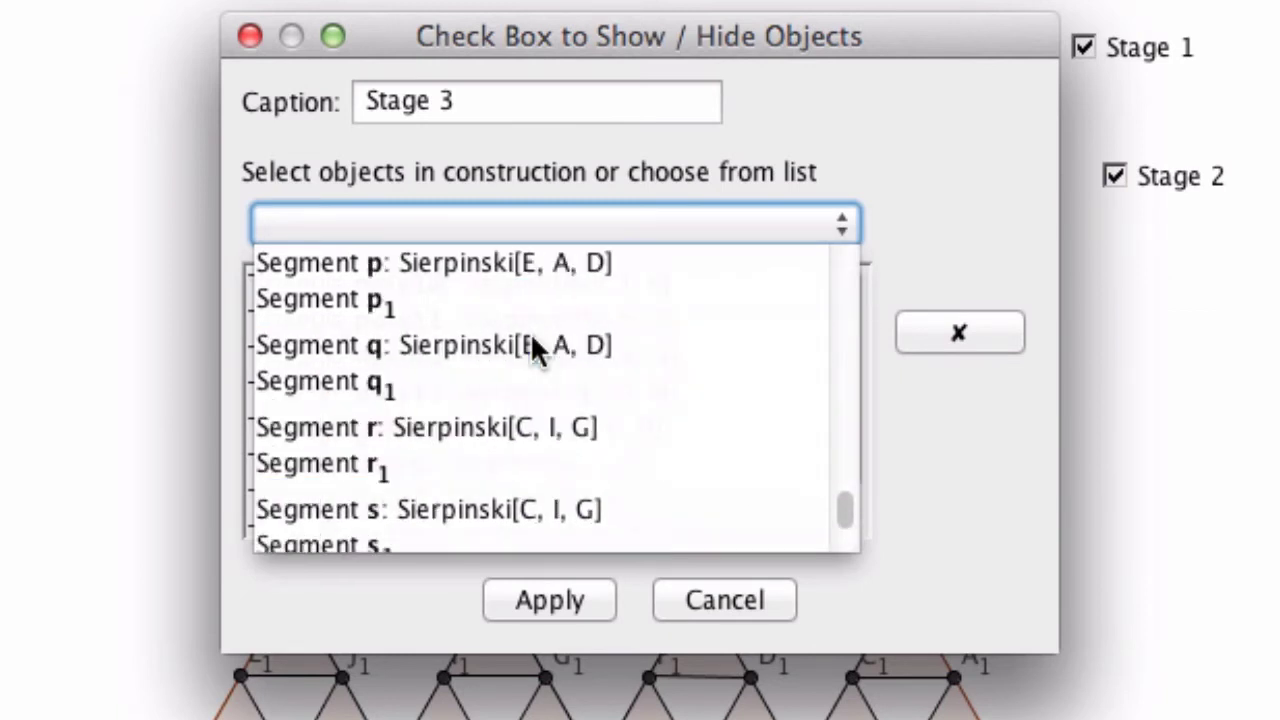
pyautogui.scroll(10, 533, 345)
pyautogui.scroll(-7, 533, 345)
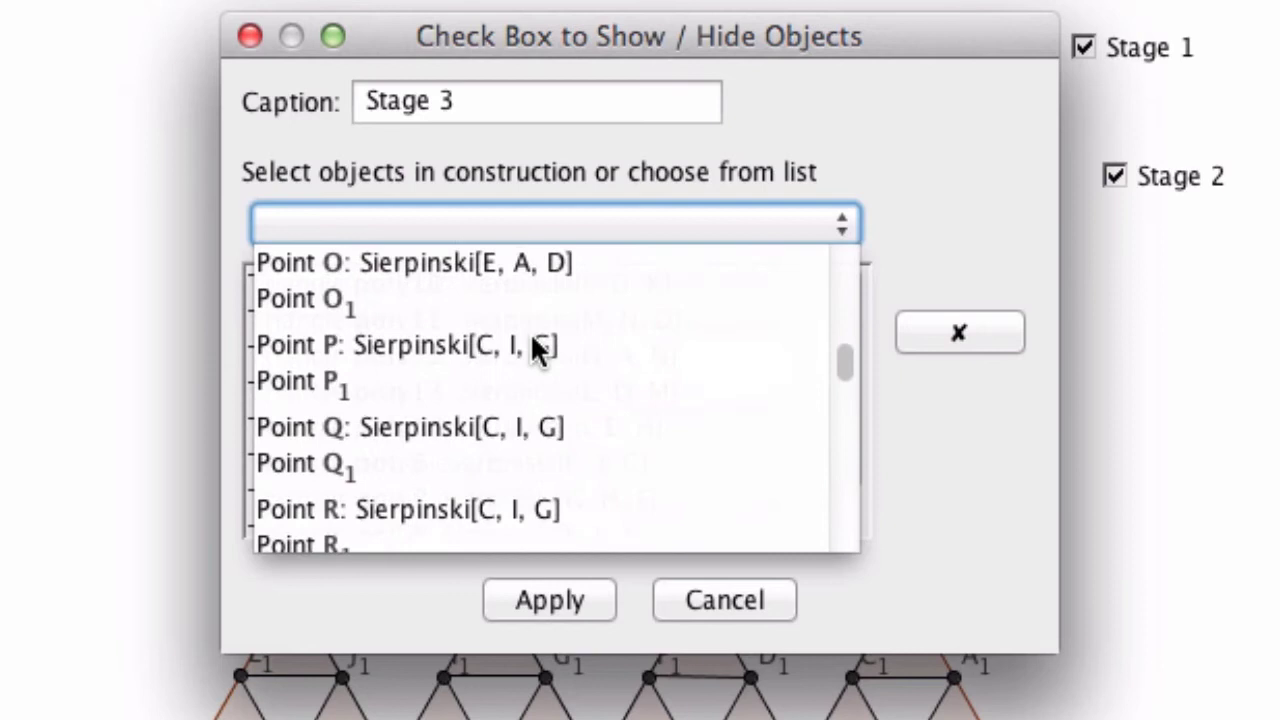
pyautogui.scroll(-5, 532, 340)
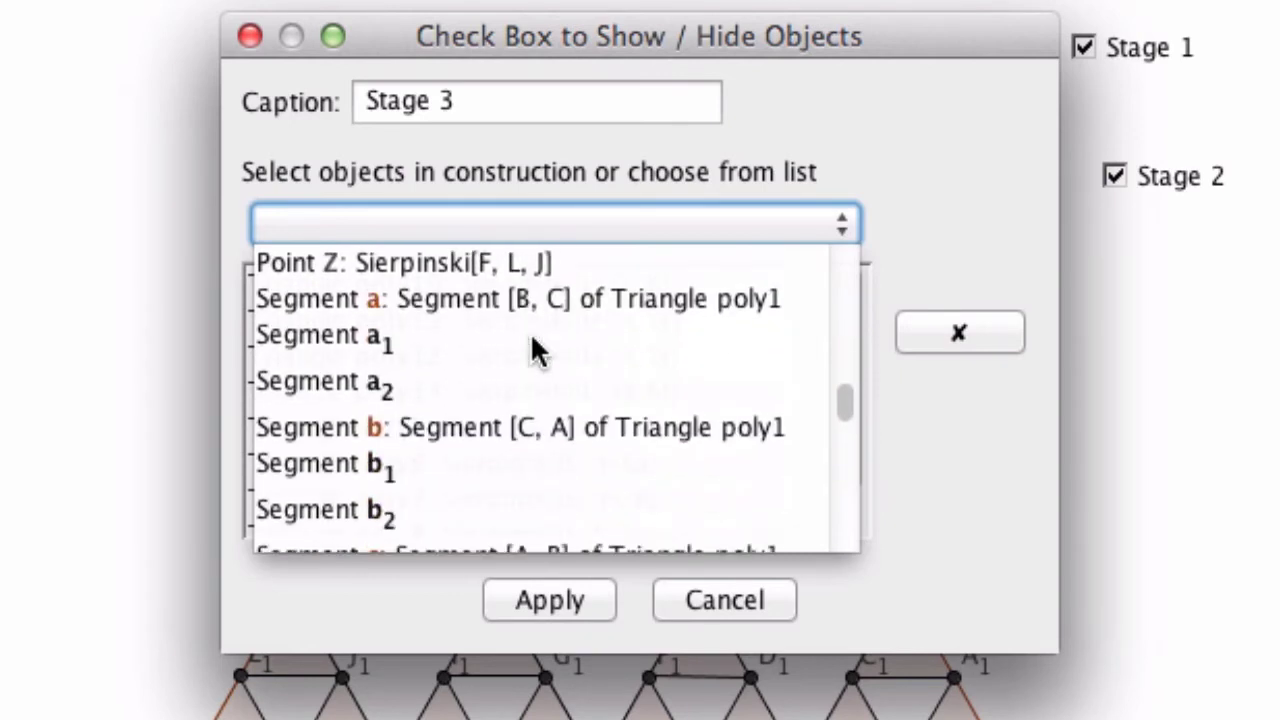
pyautogui.scroll(-1, 535, 350)
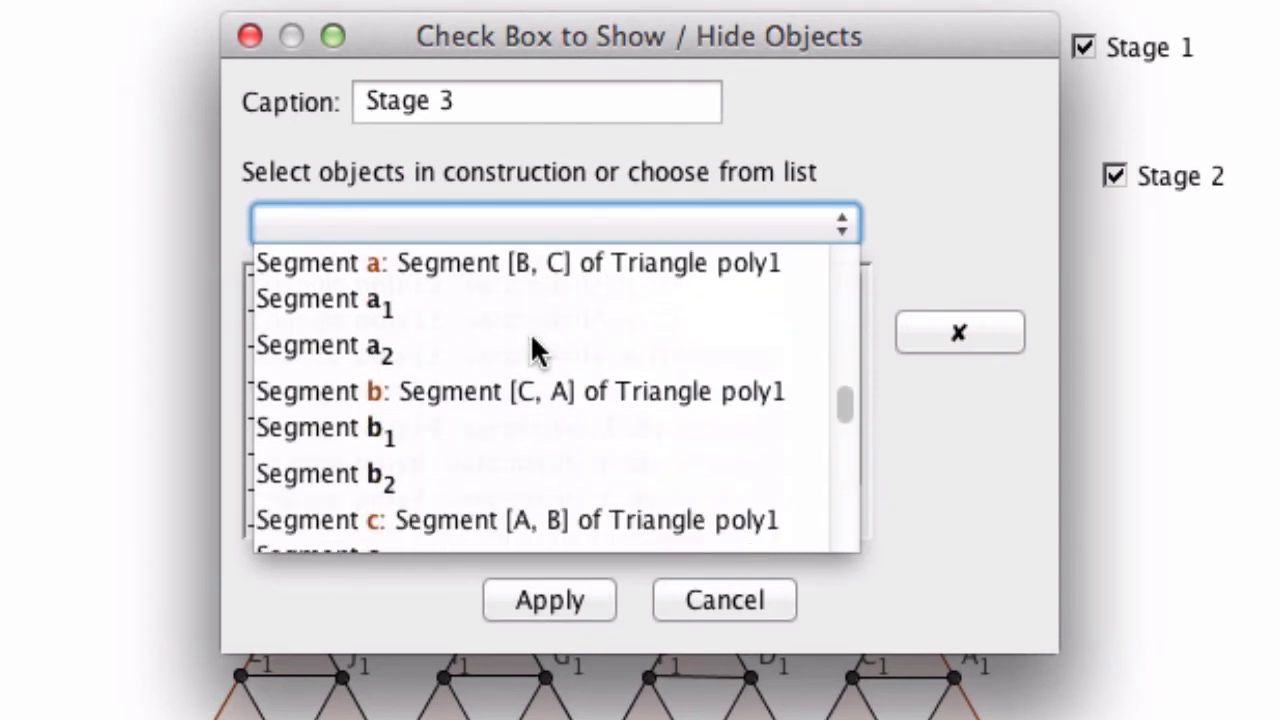
# - Add segments a1, a2, b1, b2, c1, c2, d1, d2, e1, e2, f1, g1 and h1 to Stage 3's objects
pyautogui.click(420, 295)
pyautogui.click(430, 228)
pyautogui.click(404, 309)
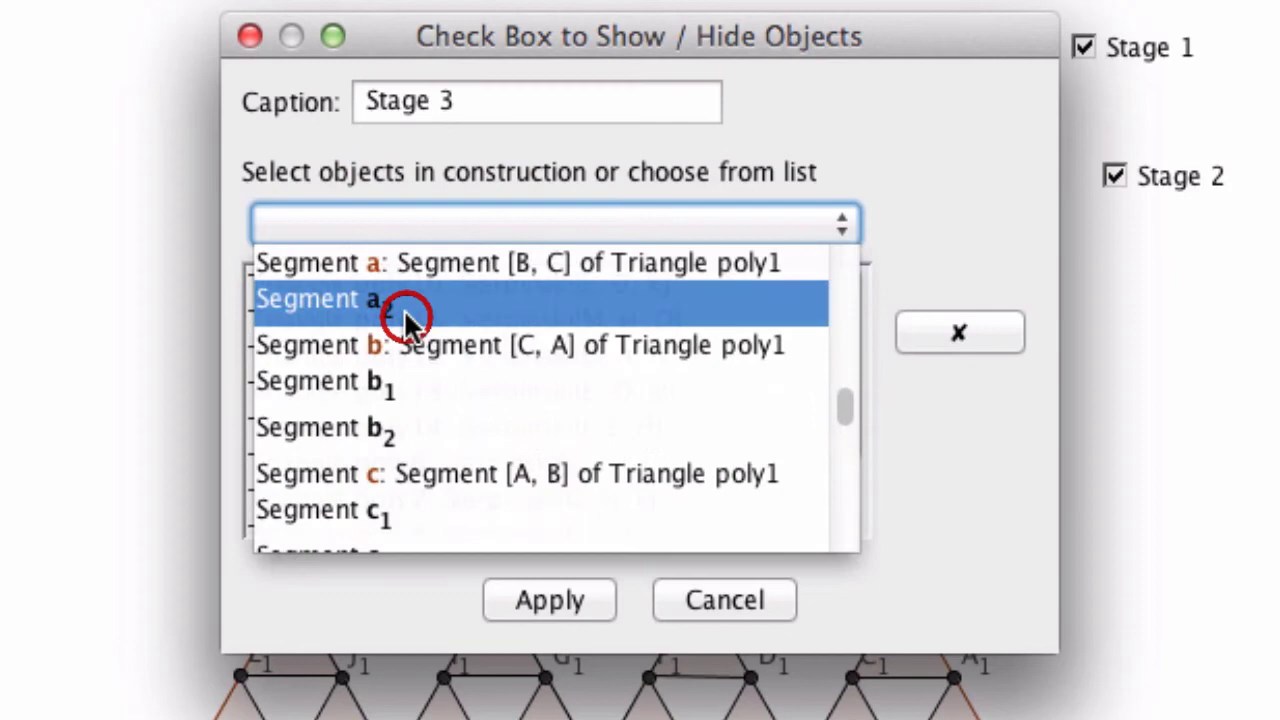
pyautogui.click(466, 214)
pyautogui.click(376, 337)
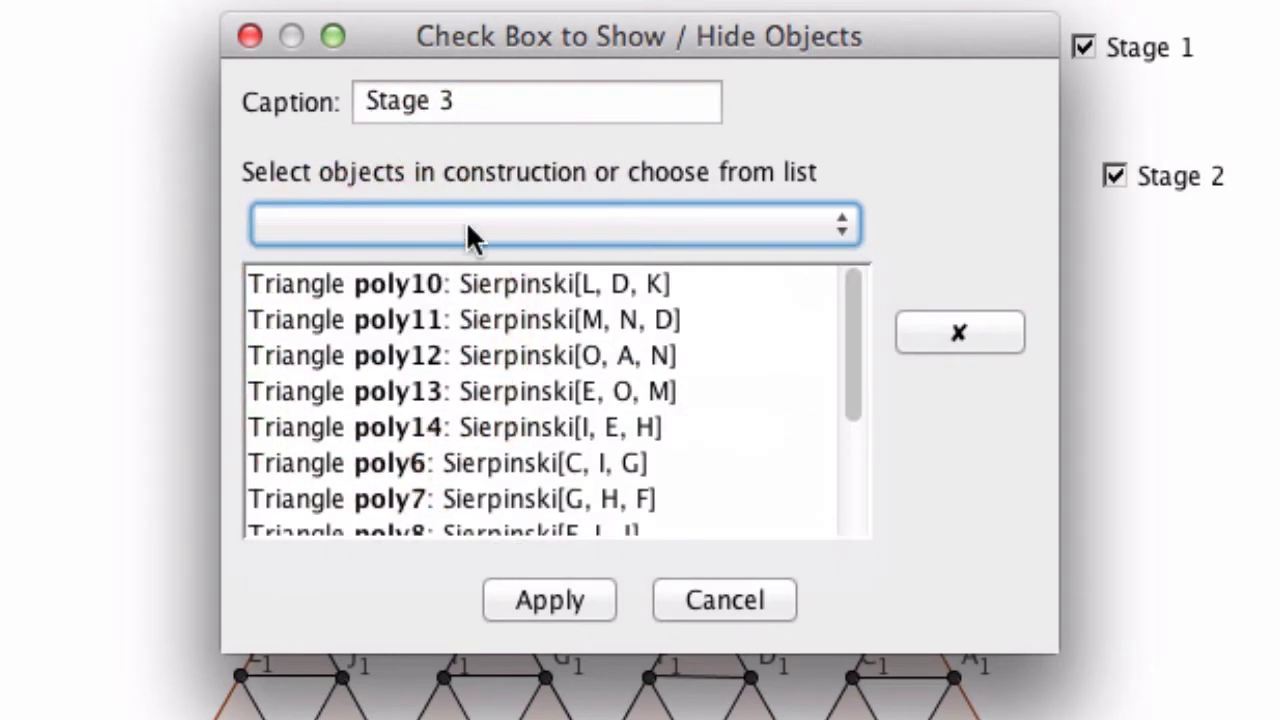
pyautogui.click(470, 216)
pyautogui.click(408, 325)
pyautogui.click(470, 222)
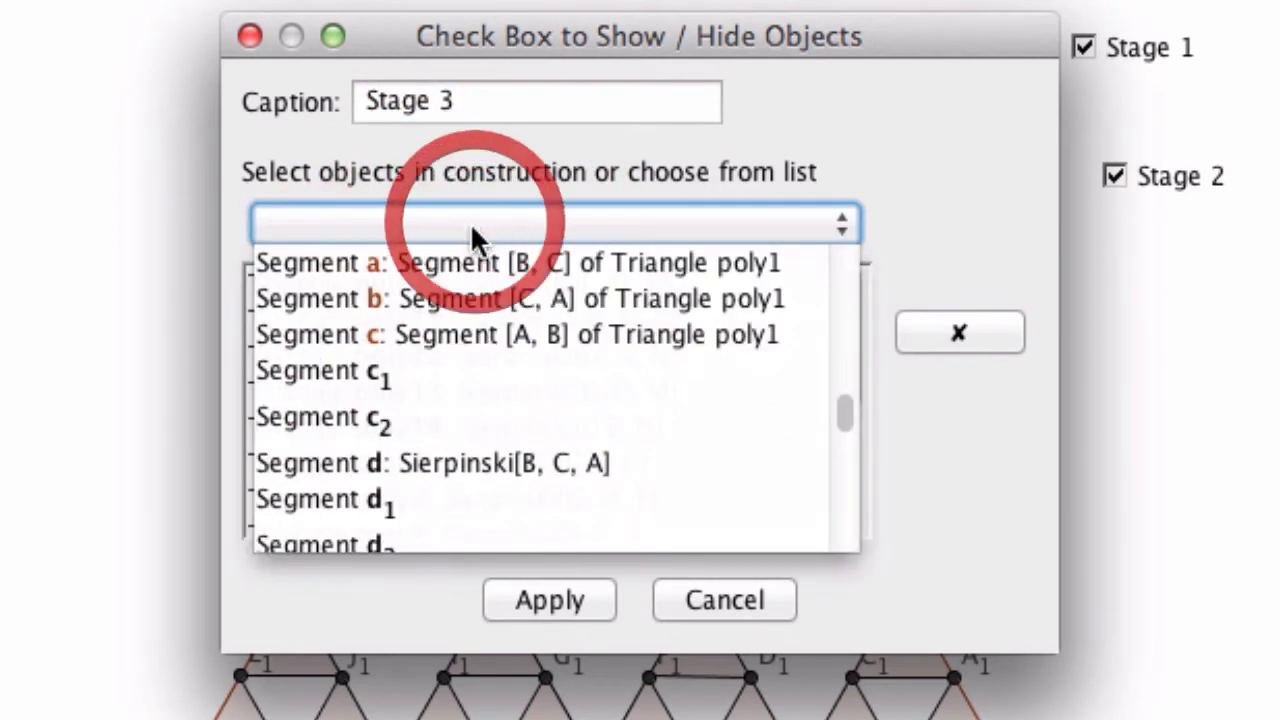
pyautogui.click(389, 355)
pyautogui.click(482, 226)
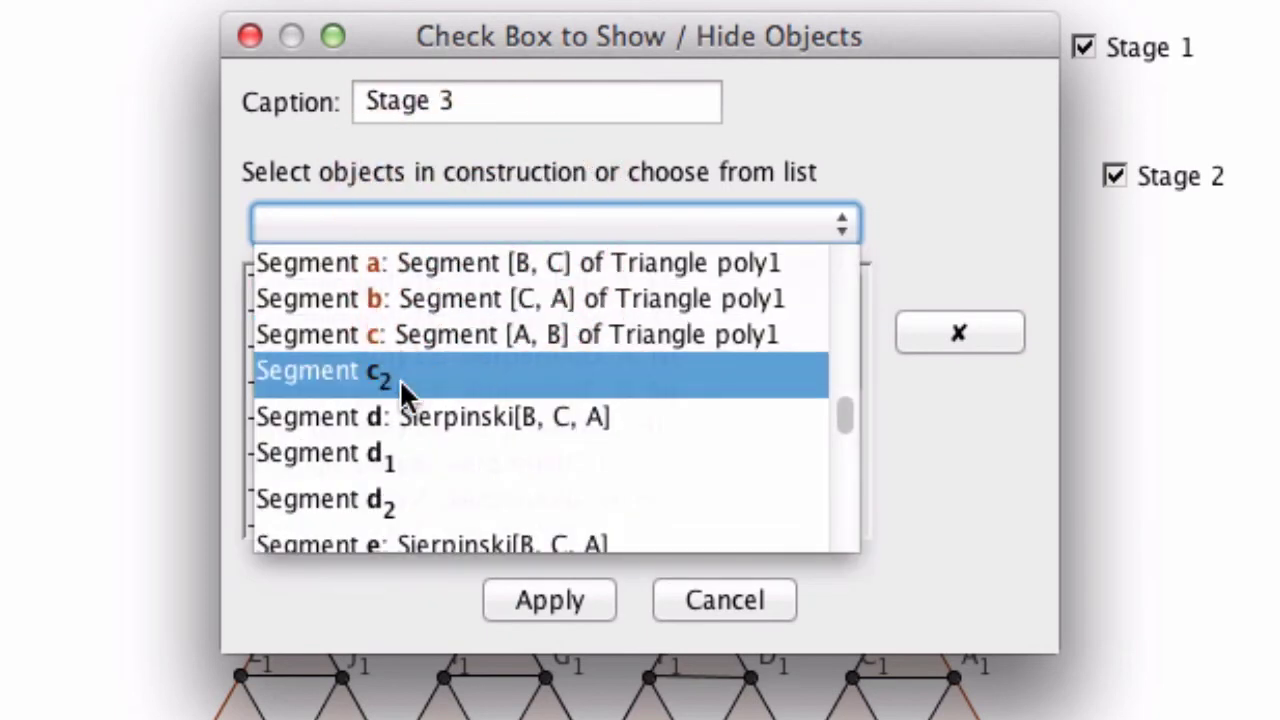
pyautogui.click(399, 378)
pyautogui.click(486, 222)
pyautogui.click(414, 402)
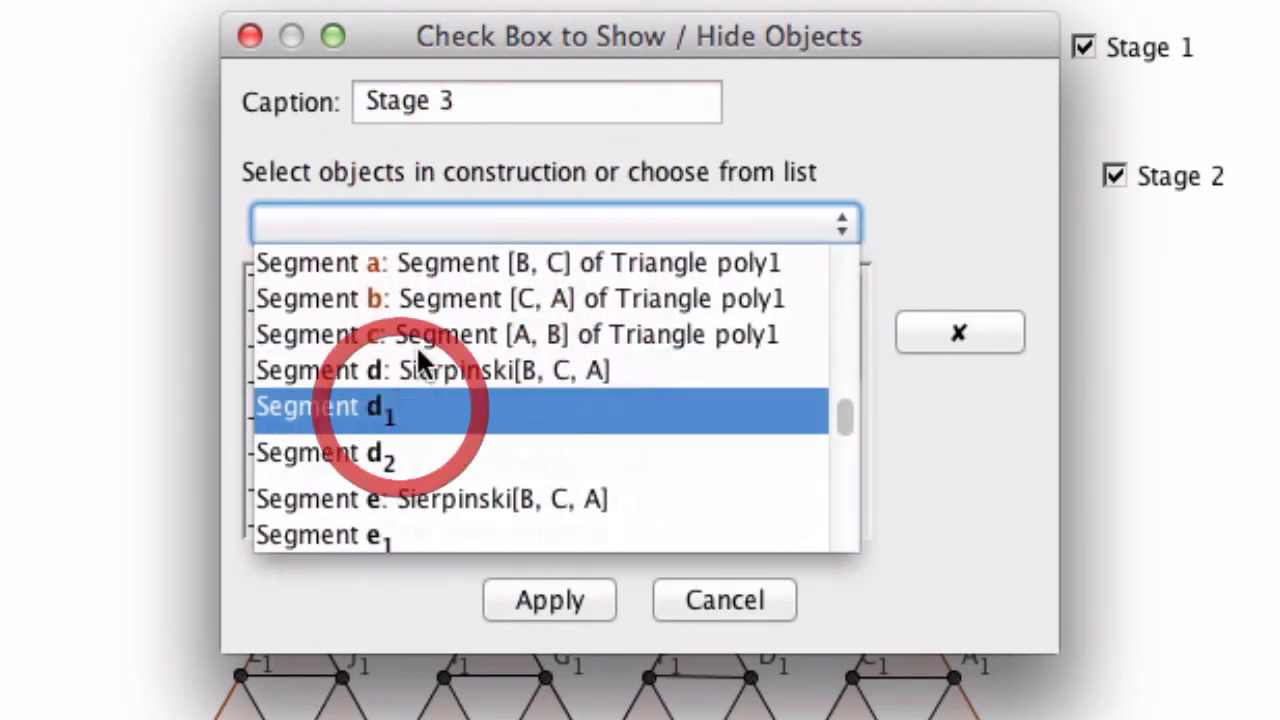
pyautogui.click(489, 230)
pyautogui.click(400, 408)
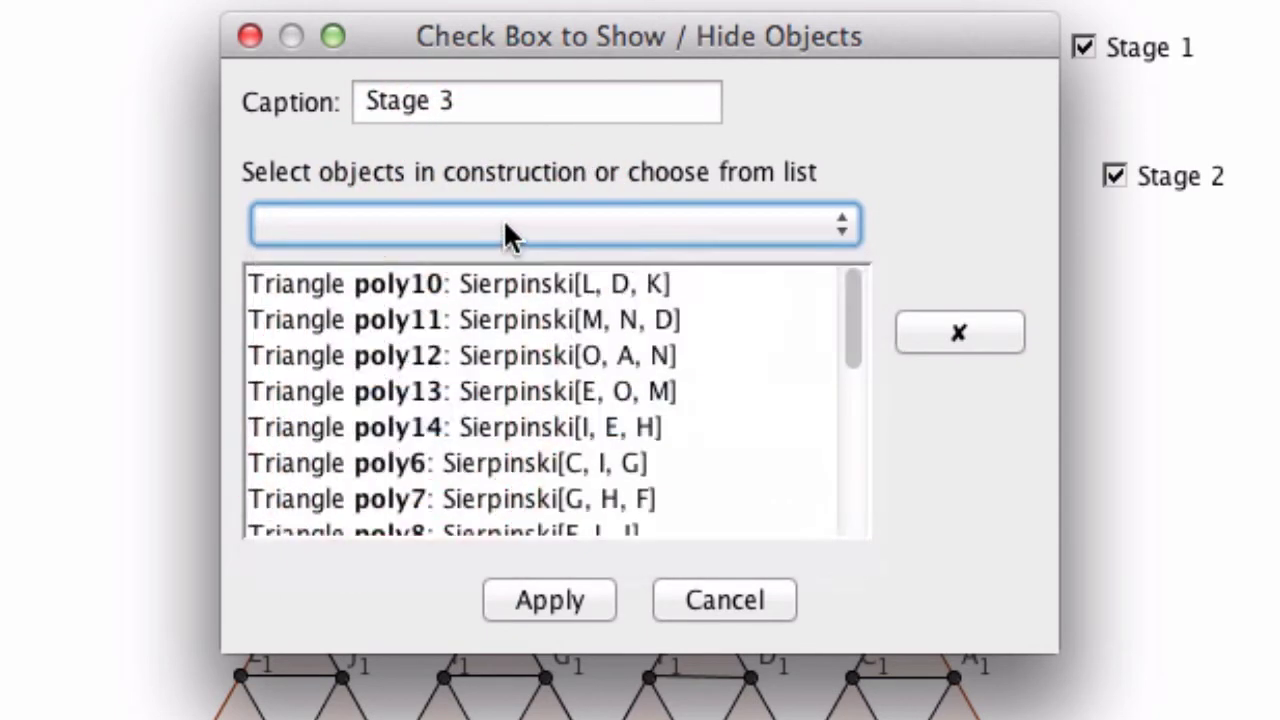
pyautogui.click(505, 226)
pyautogui.click(397, 449)
pyautogui.click(503, 224)
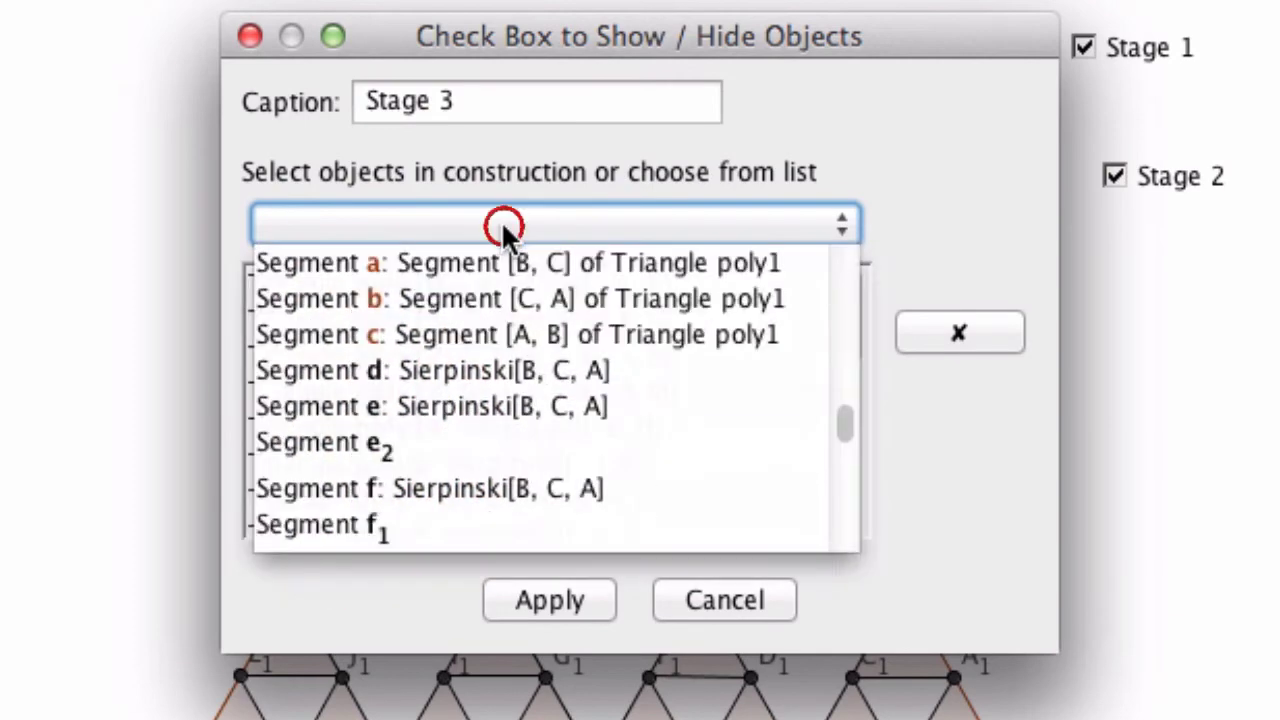
pyautogui.click(400, 443)
pyautogui.click(485, 228)
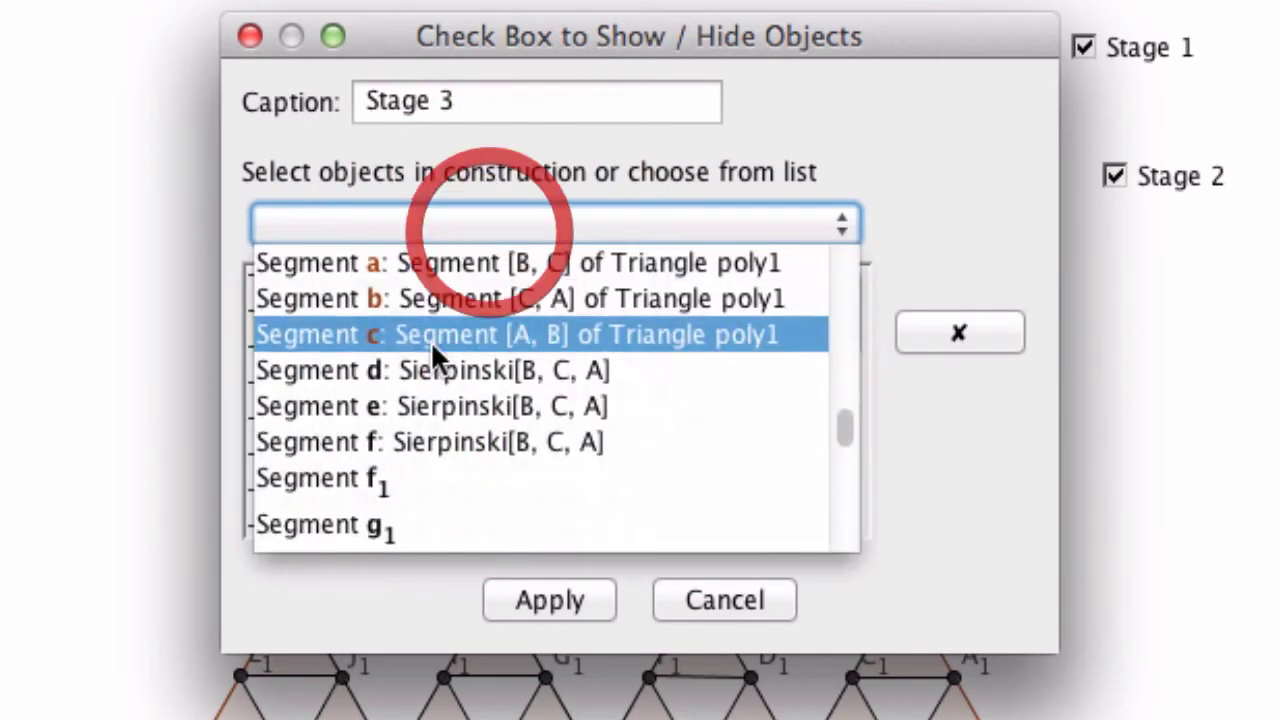
pyautogui.click(379, 478)
pyautogui.click(491, 224)
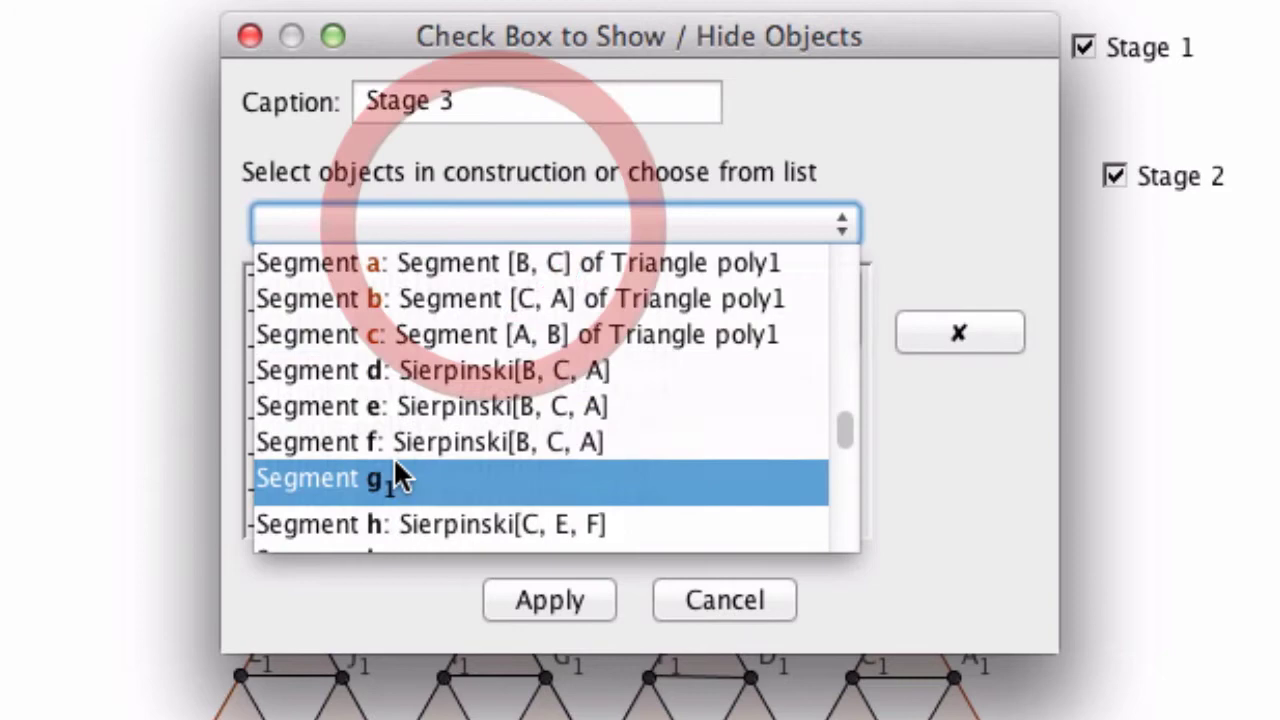
pyautogui.click(397, 478)
pyautogui.click(459, 226)
pyautogui.click(390, 513)
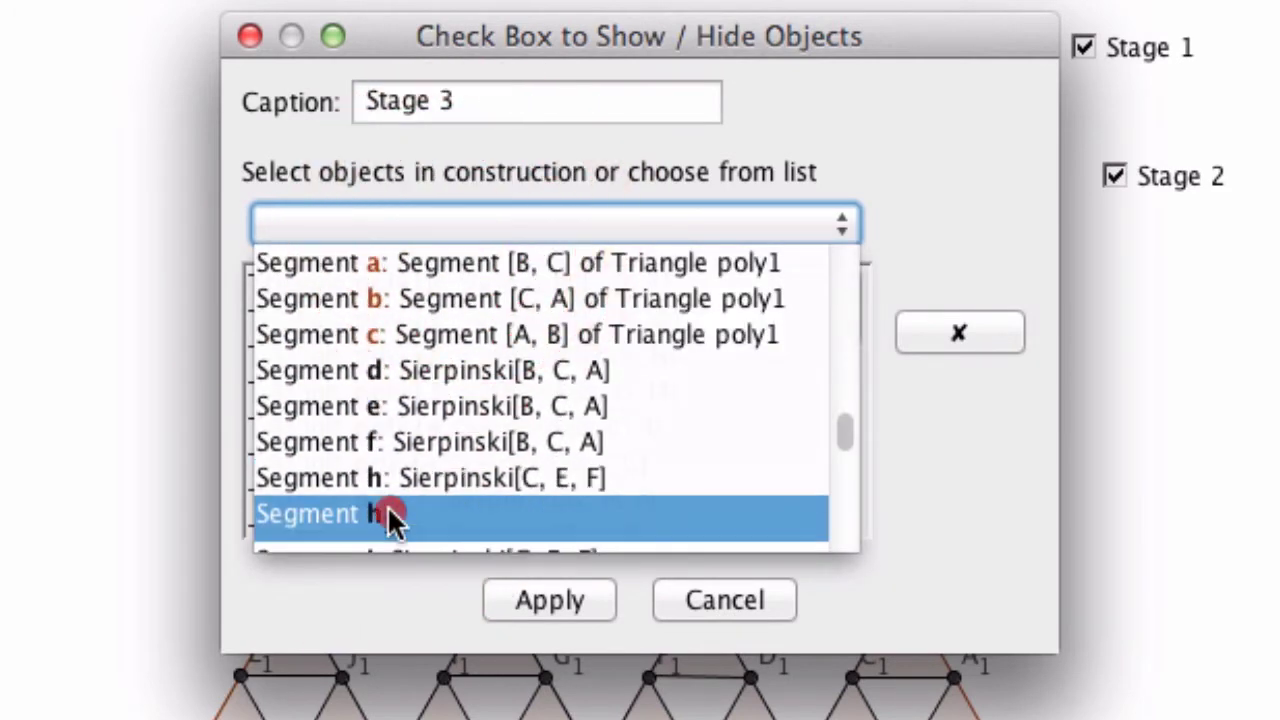
pyautogui.click(491, 225)
# - Add segments i1, j1, k1, l1, m1, n1, p1, q1, r1, s1 and t1 to Stage 3's objects
pyautogui.scroll(-3, 420, 400)
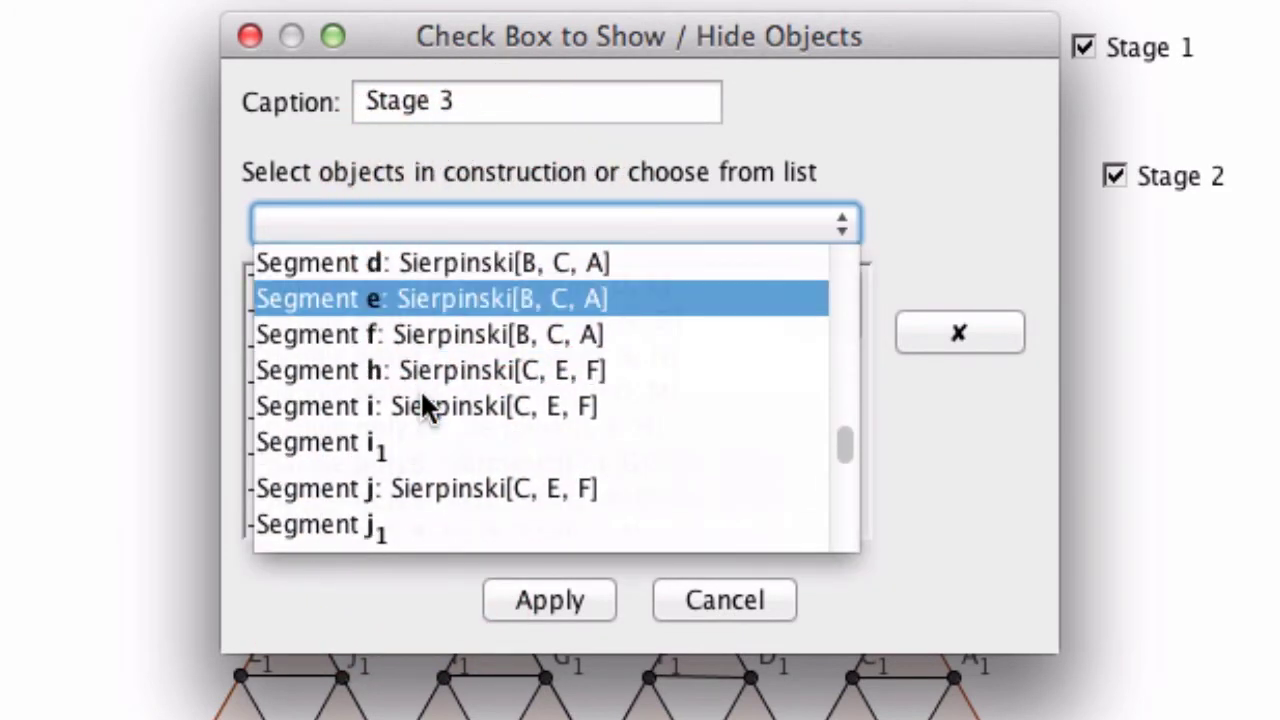
pyautogui.click(390, 445)
pyautogui.click(497, 224)
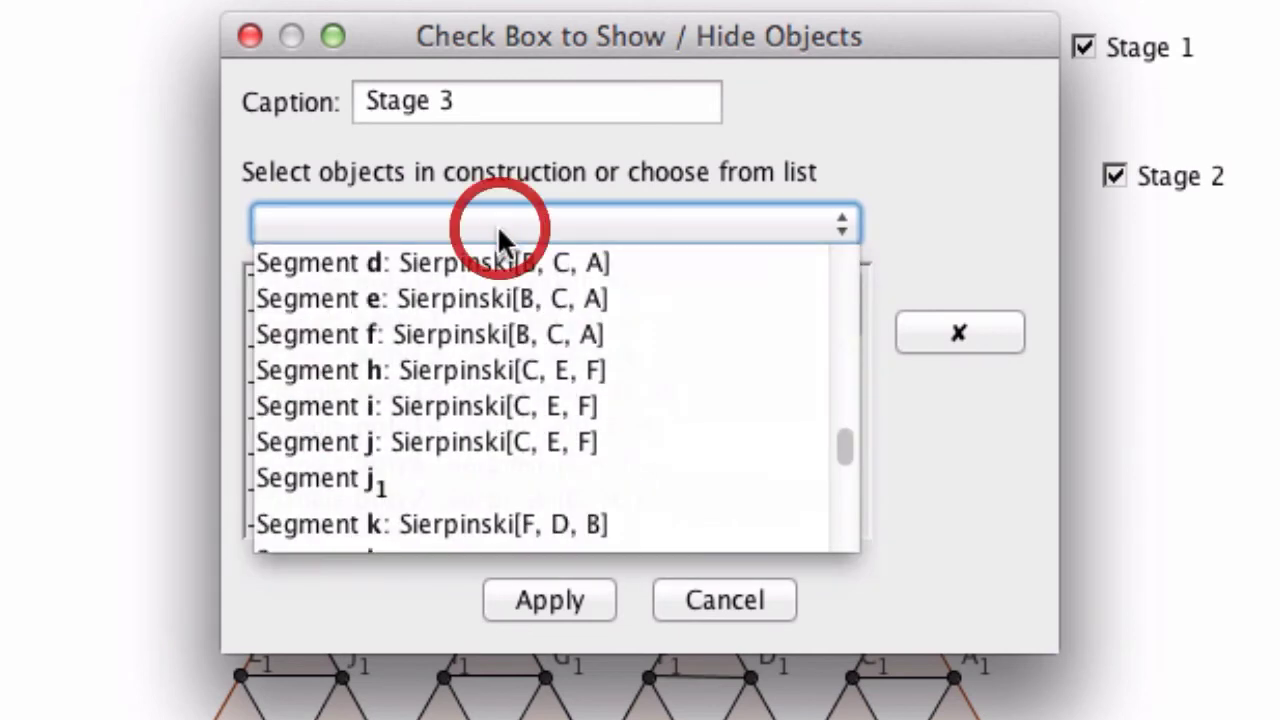
pyautogui.click(390, 478)
pyautogui.click(470, 232)
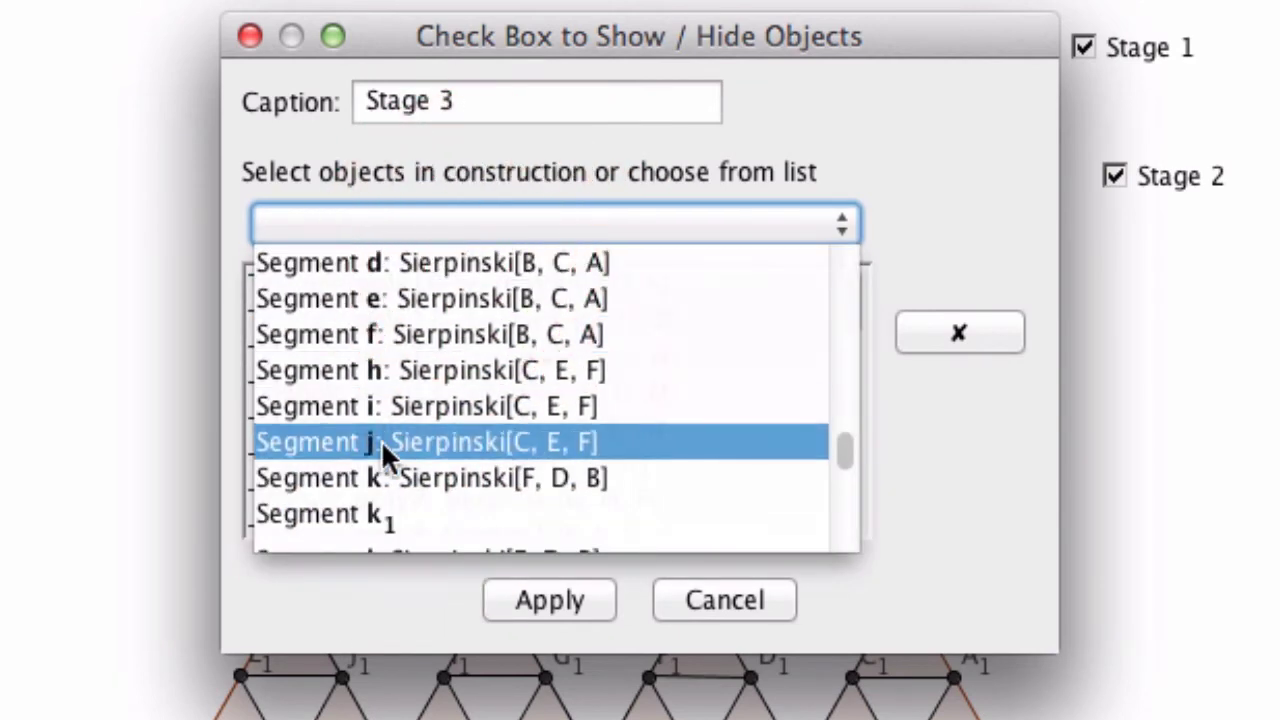
pyautogui.click(368, 514)
pyautogui.click(453, 228)
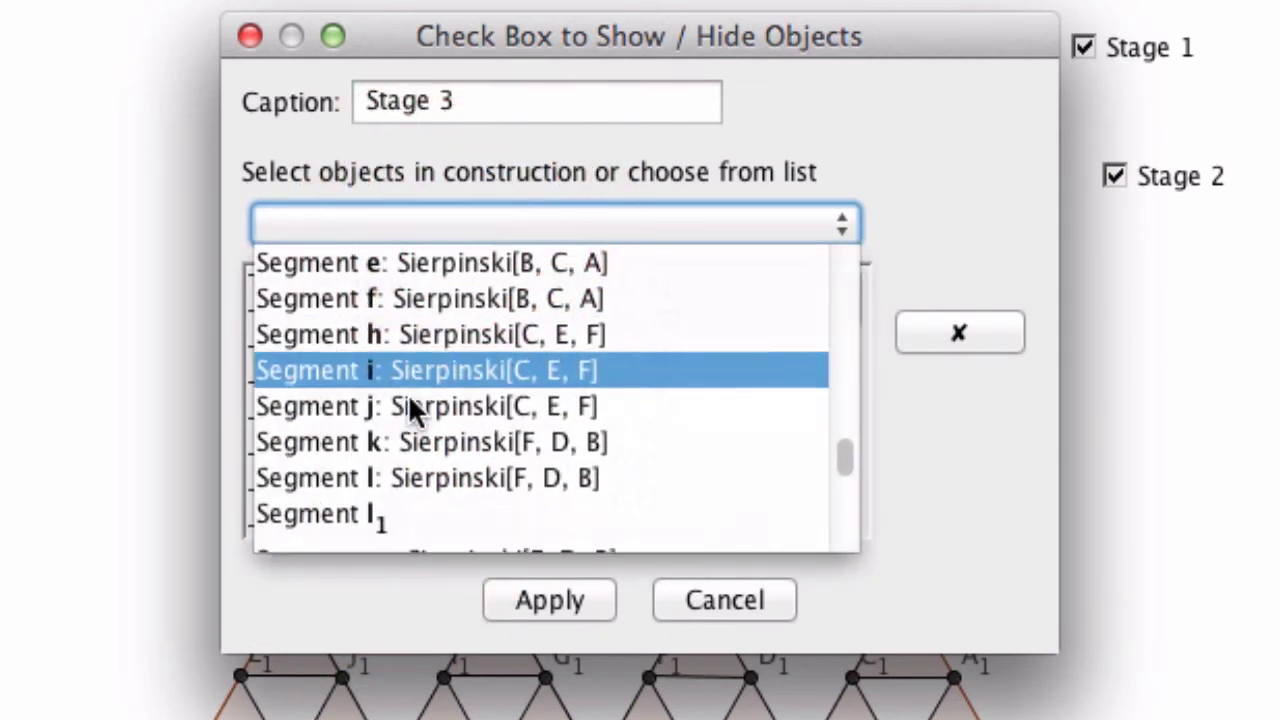
pyautogui.scroll(-3, 408, 393)
pyautogui.click(400, 406)
pyautogui.click(455, 222)
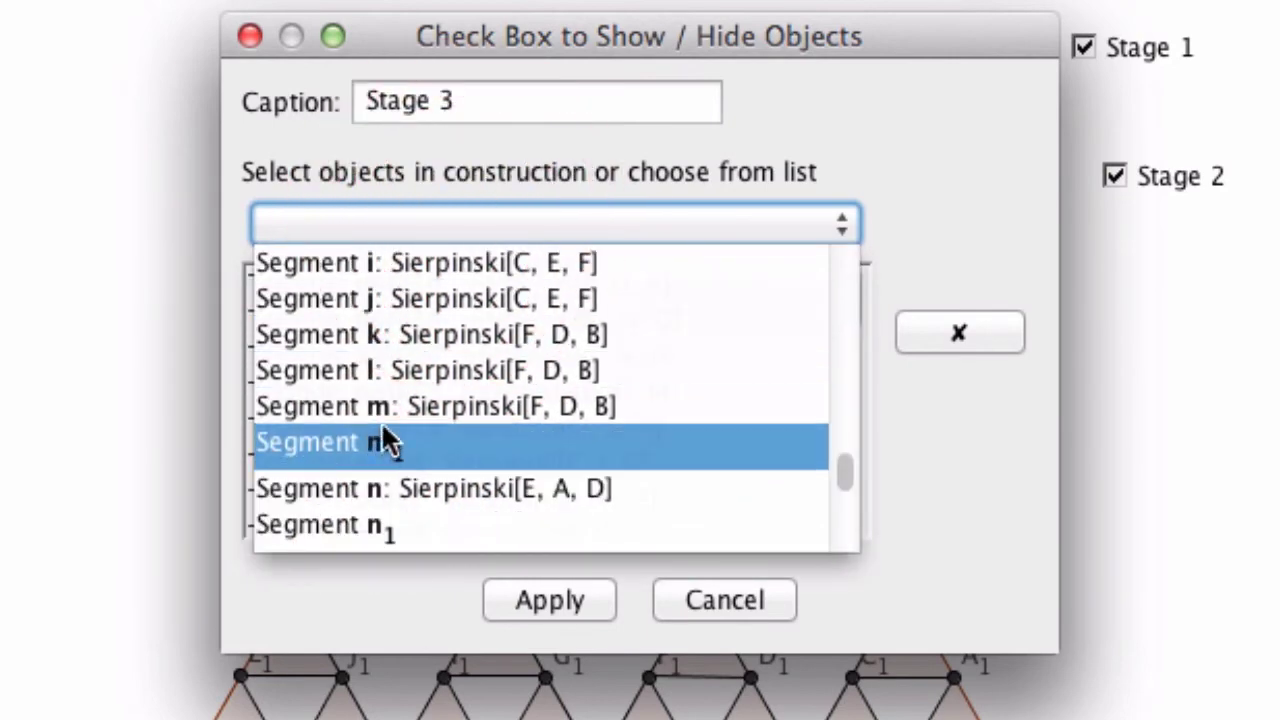
pyautogui.click(385, 442)
pyautogui.click(443, 228)
pyautogui.scroll(-5, 403, 429)
pyautogui.click(389, 478)
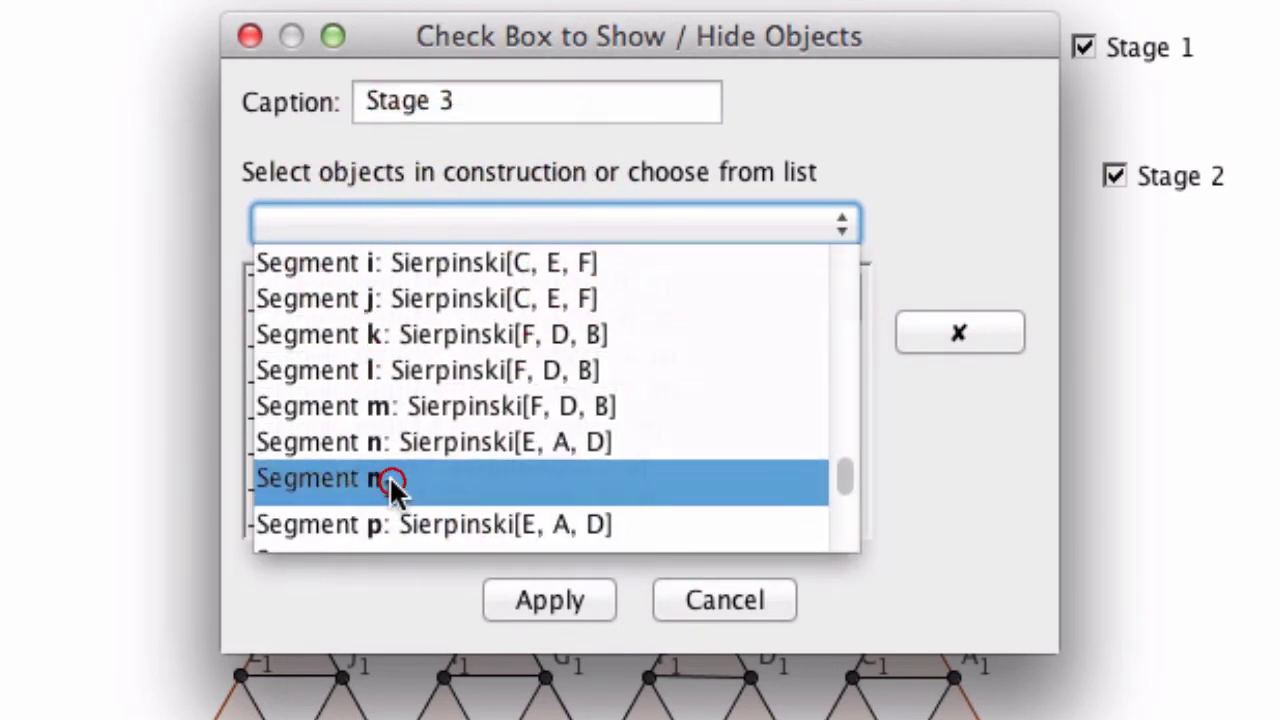
pyautogui.click(455, 228)
pyautogui.click(402, 508)
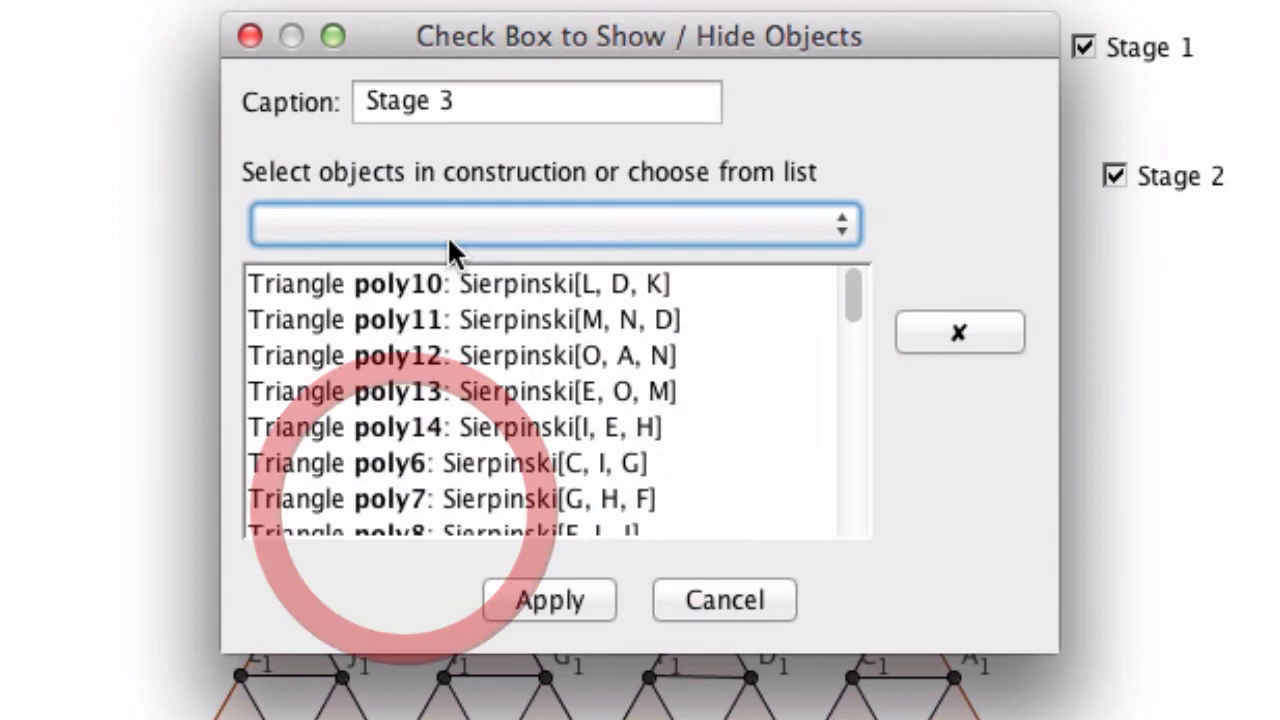
pyautogui.click(449, 240)
pyautogui.scroll(-1, 400, 508)
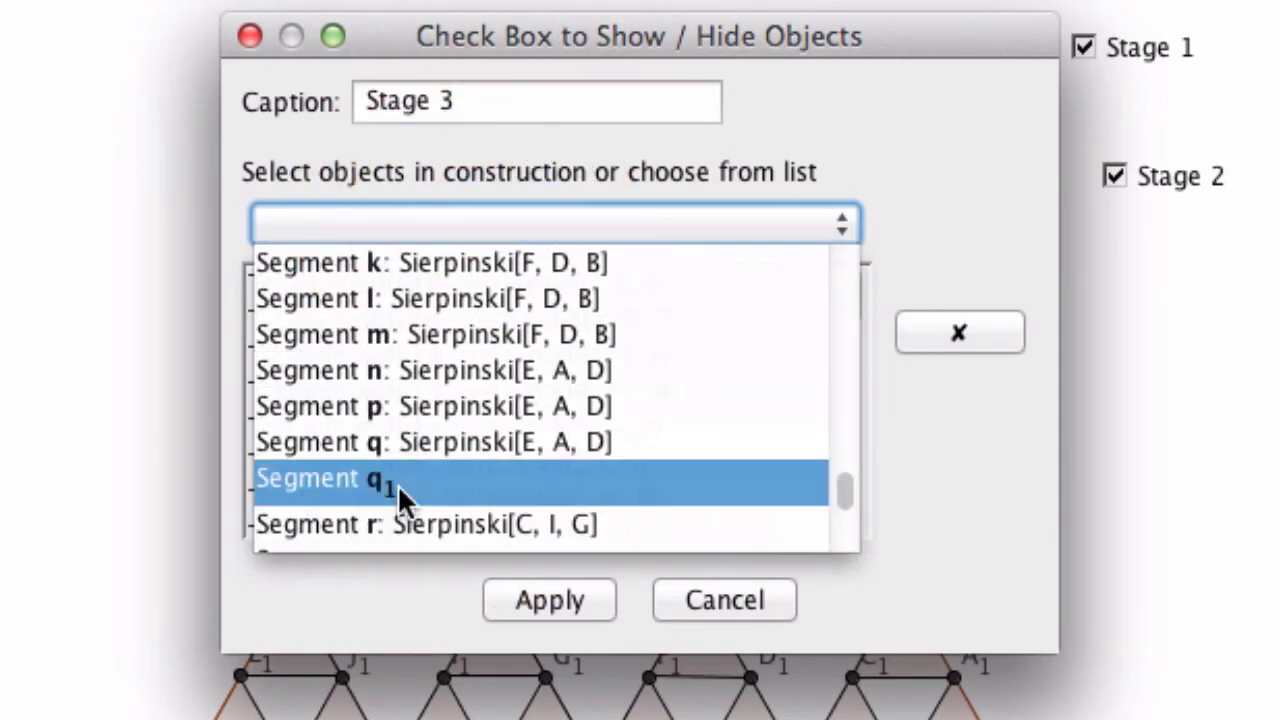
pyautogui.click(397, 484)
pyautogui.click(468, 227)
pyautogui.scroll(-5, 414, 380)
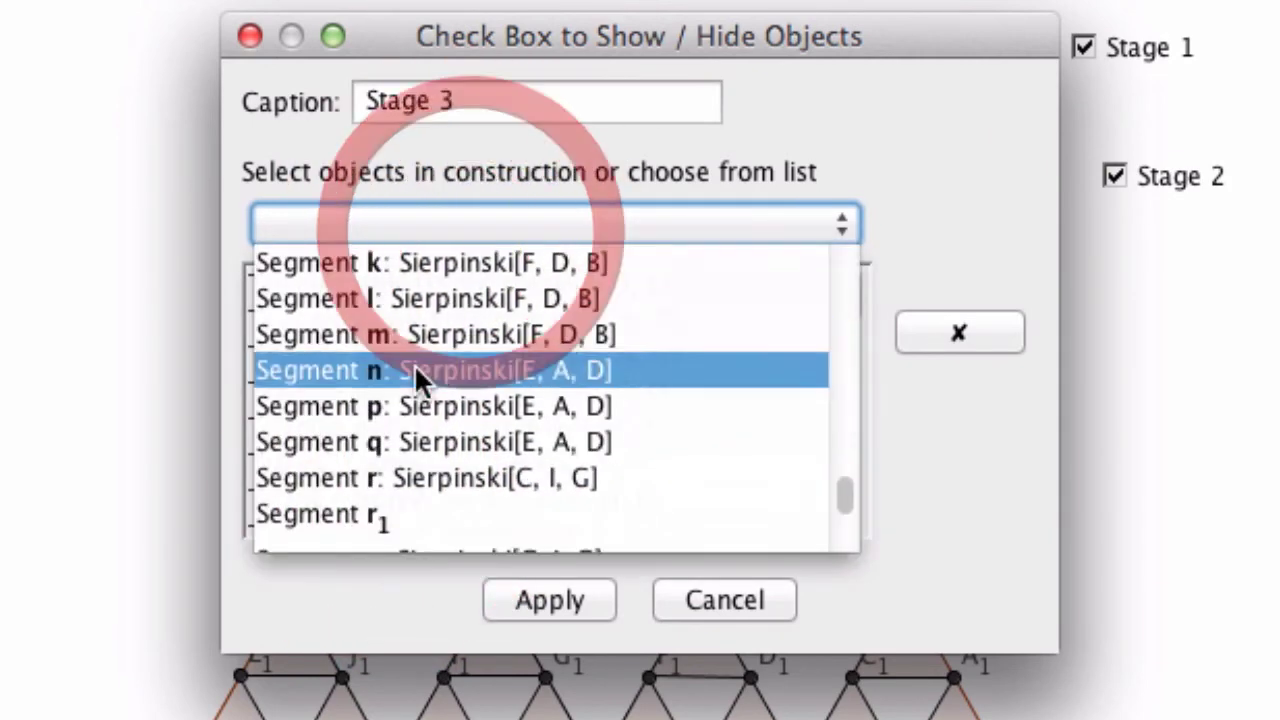
pyautogui.click(373, 505)
pyautogui.click(437, 230)
pyautogui.scroll(-6, 395, 420)
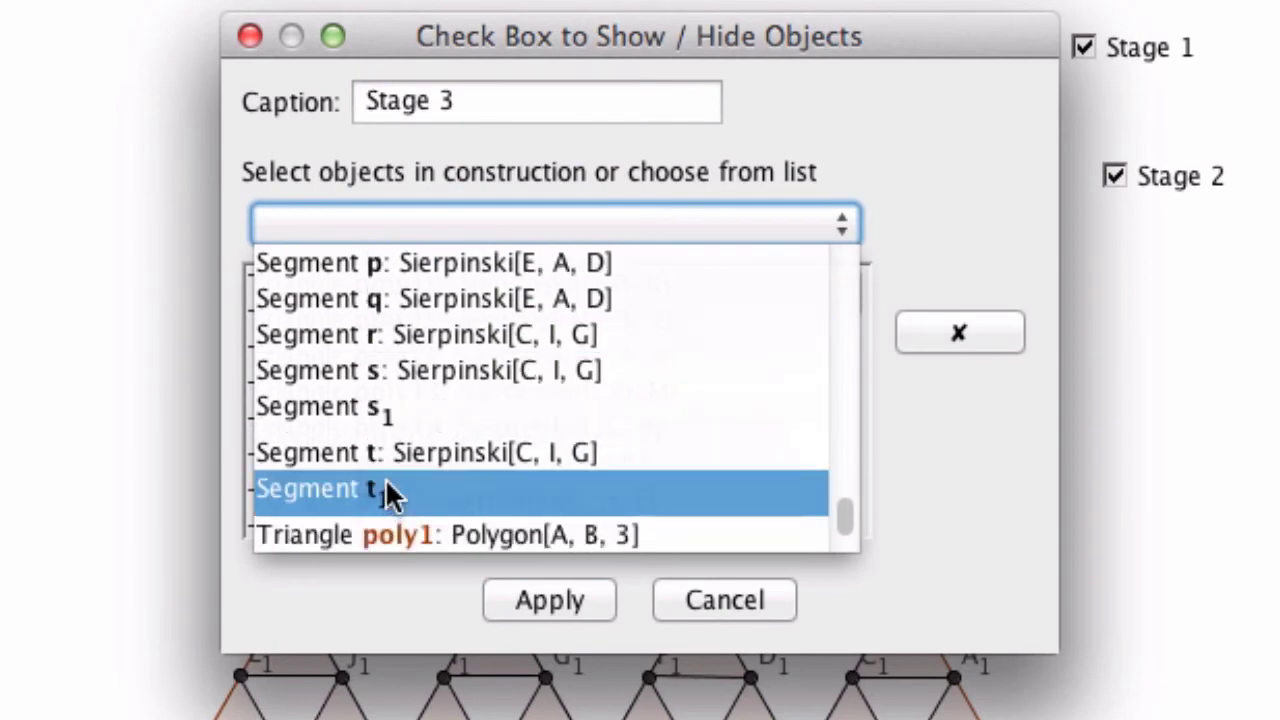
pyautogui.click(395, 418)
pyautogui.click(471, 220)
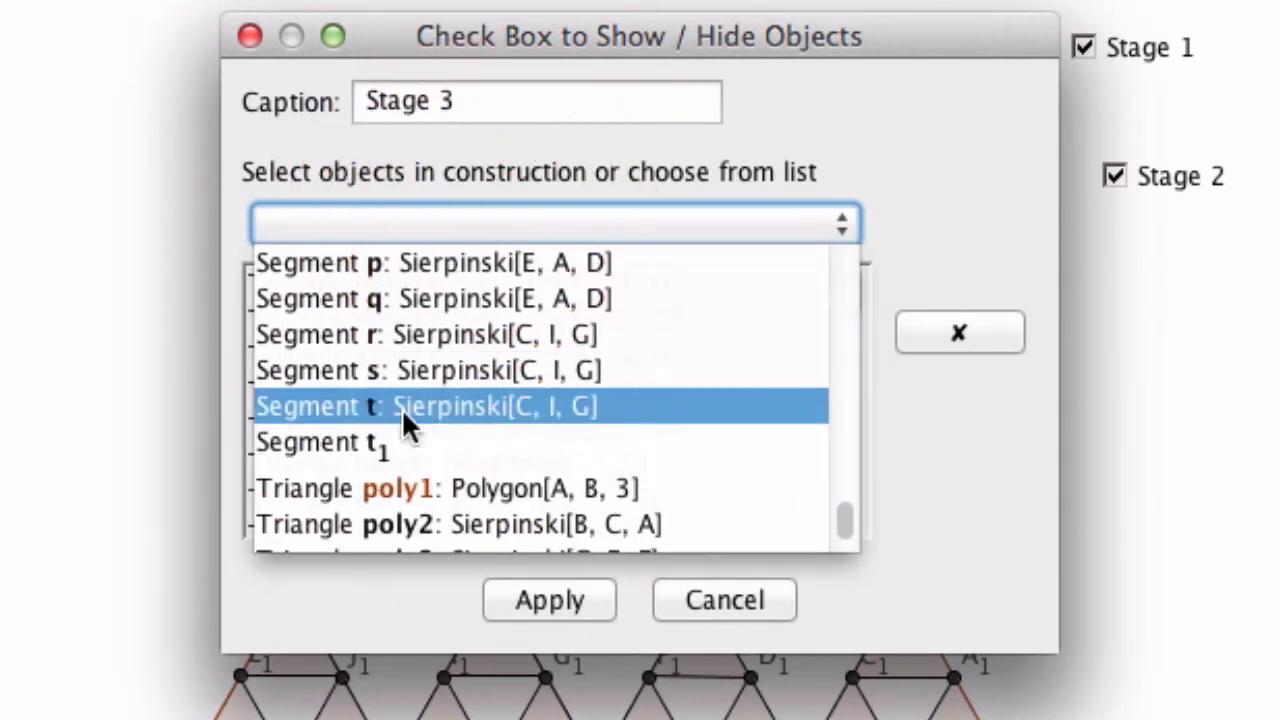
pyautogui.click(389, 441)
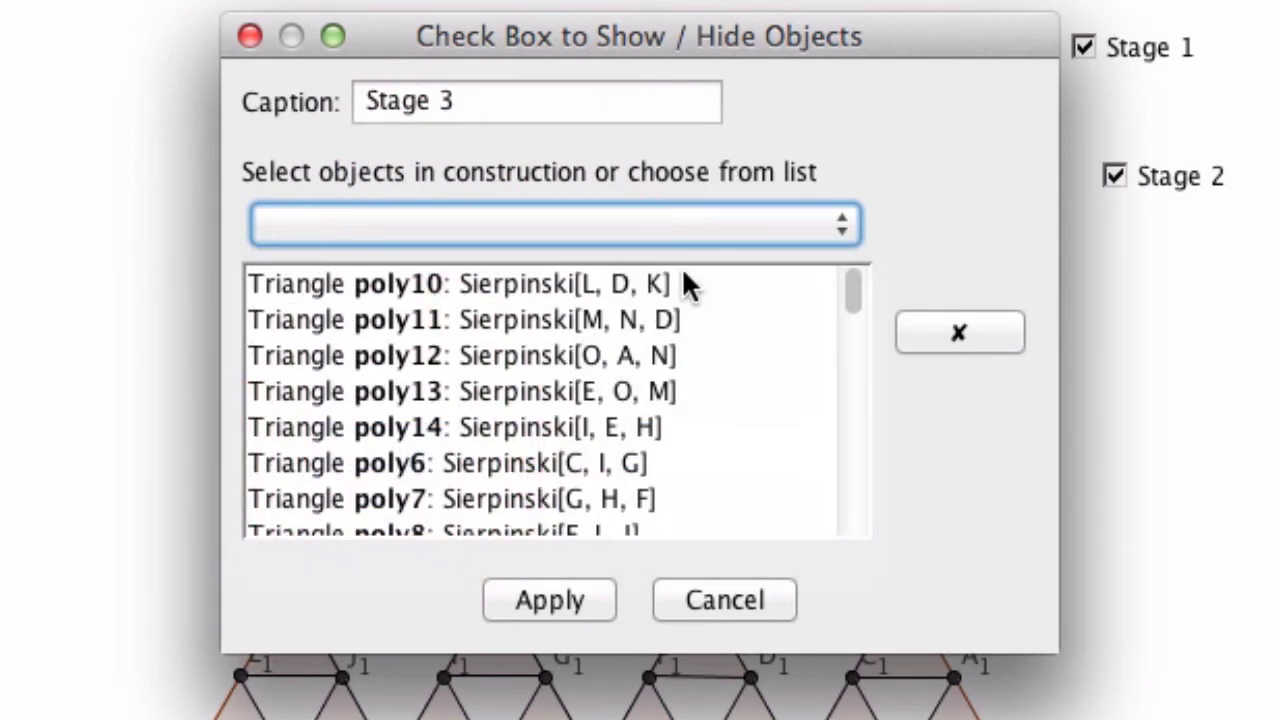
# - Add segments r, s and t to Stage 3's objects and review the object list
pyautogui.click(712, 226)
pyautogui.scroll(4, 598, 344)
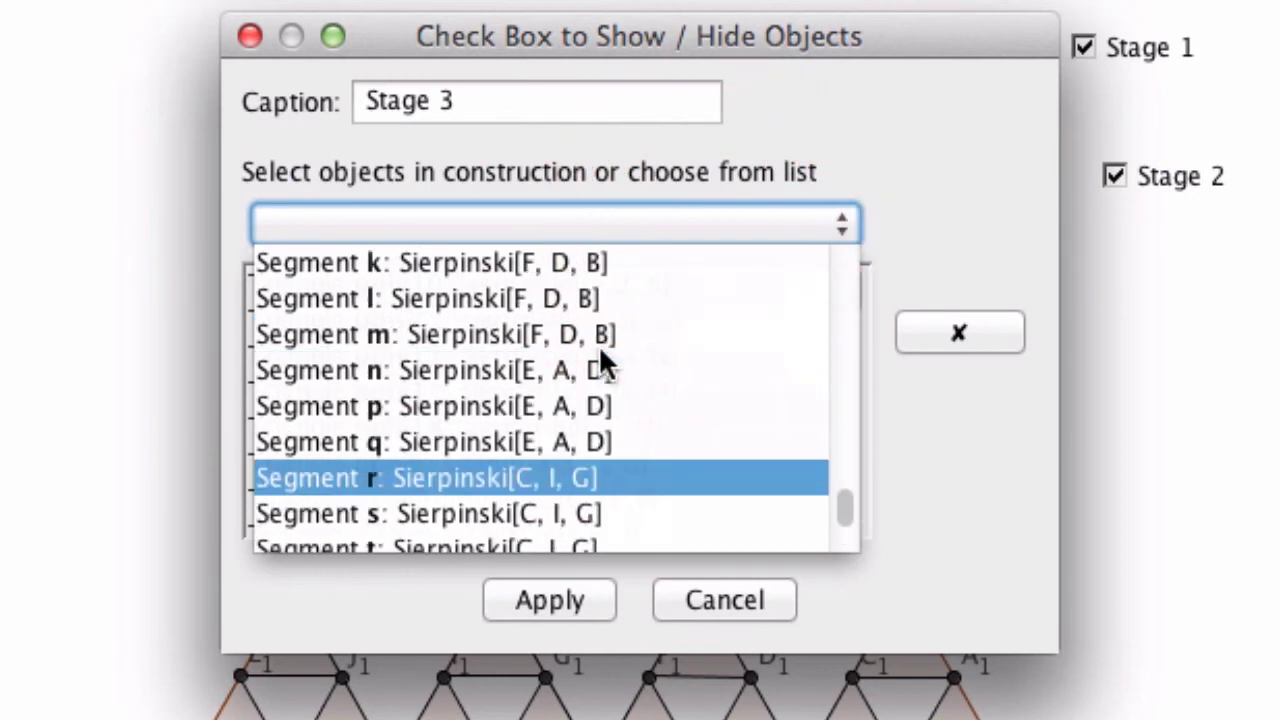
pyautogui.scroll(1, 600, 352)
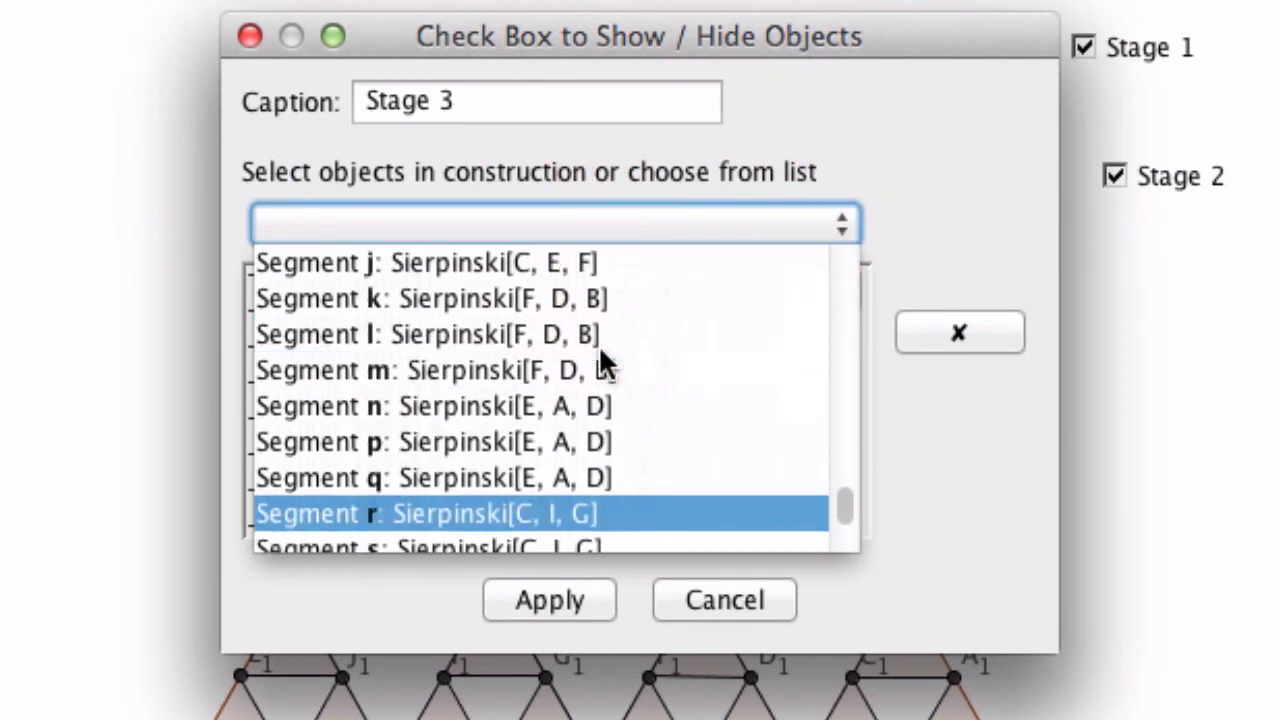
pyautogui.scroll(12, 599, 345)
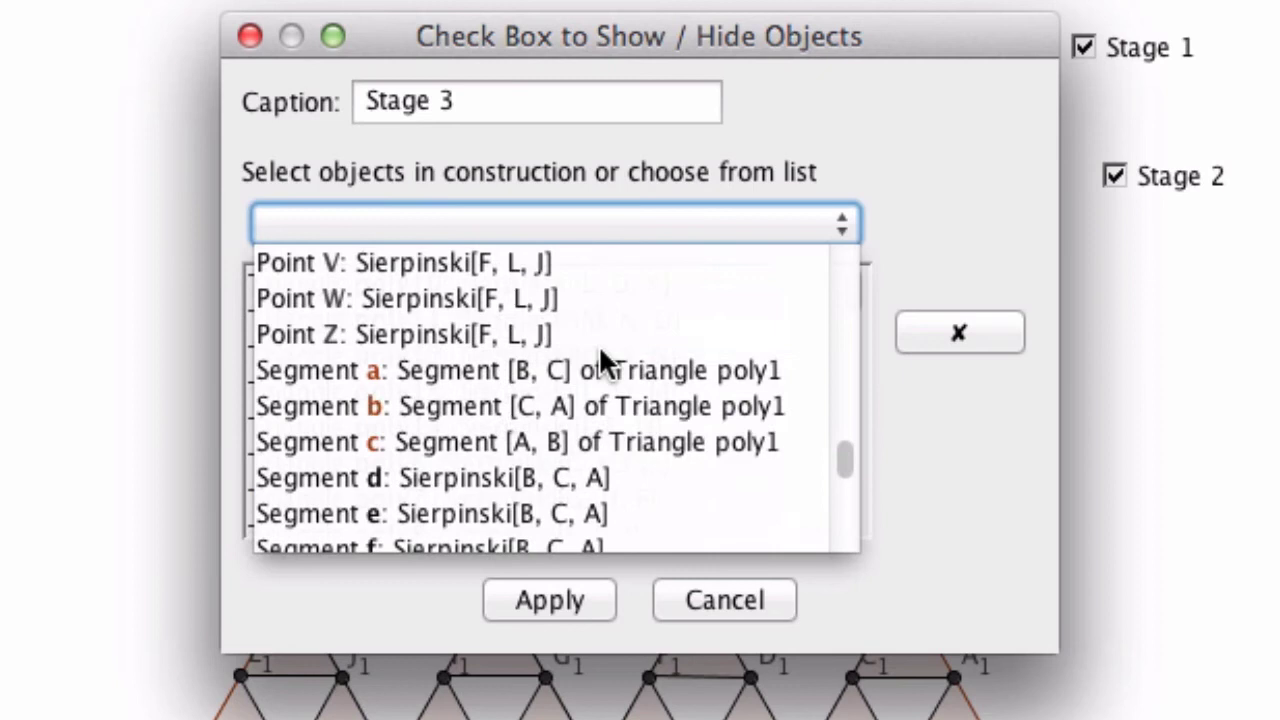
pyautogui.scroll(-1, 599, 345)
pyautogui.scroll(-13, 599, 345)
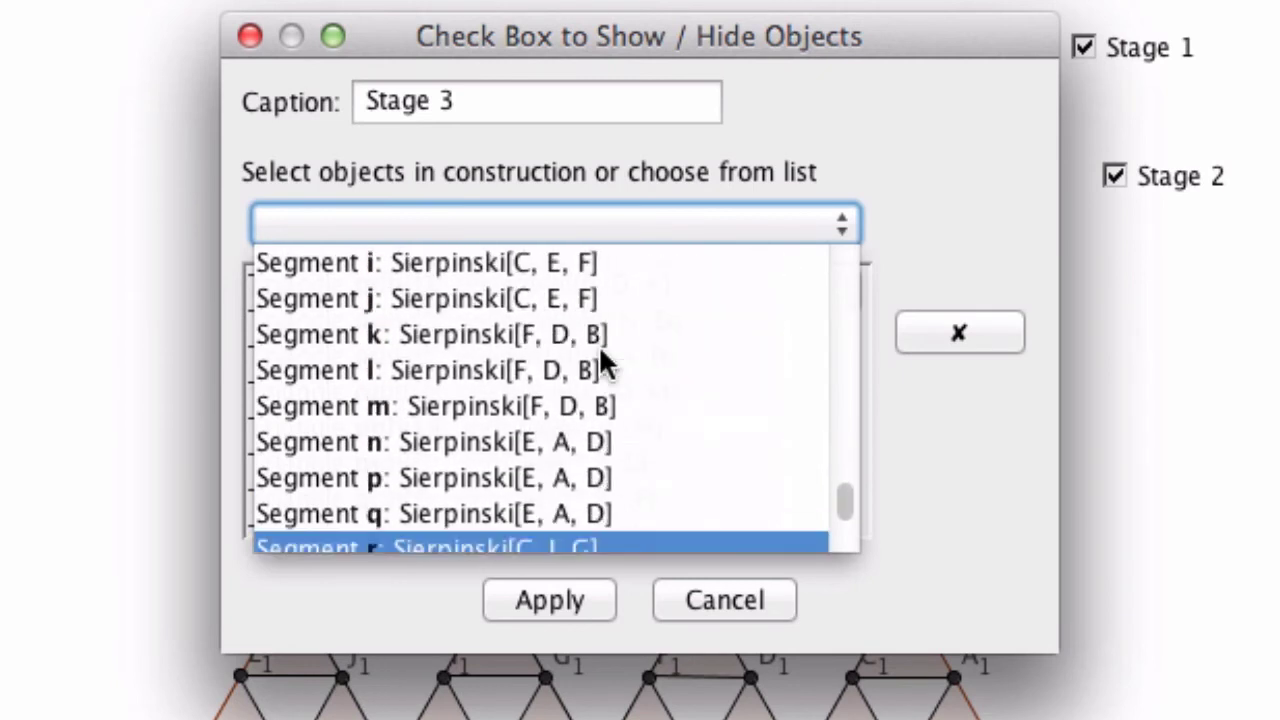
pyautogui.scroll(-1, 598, 344)
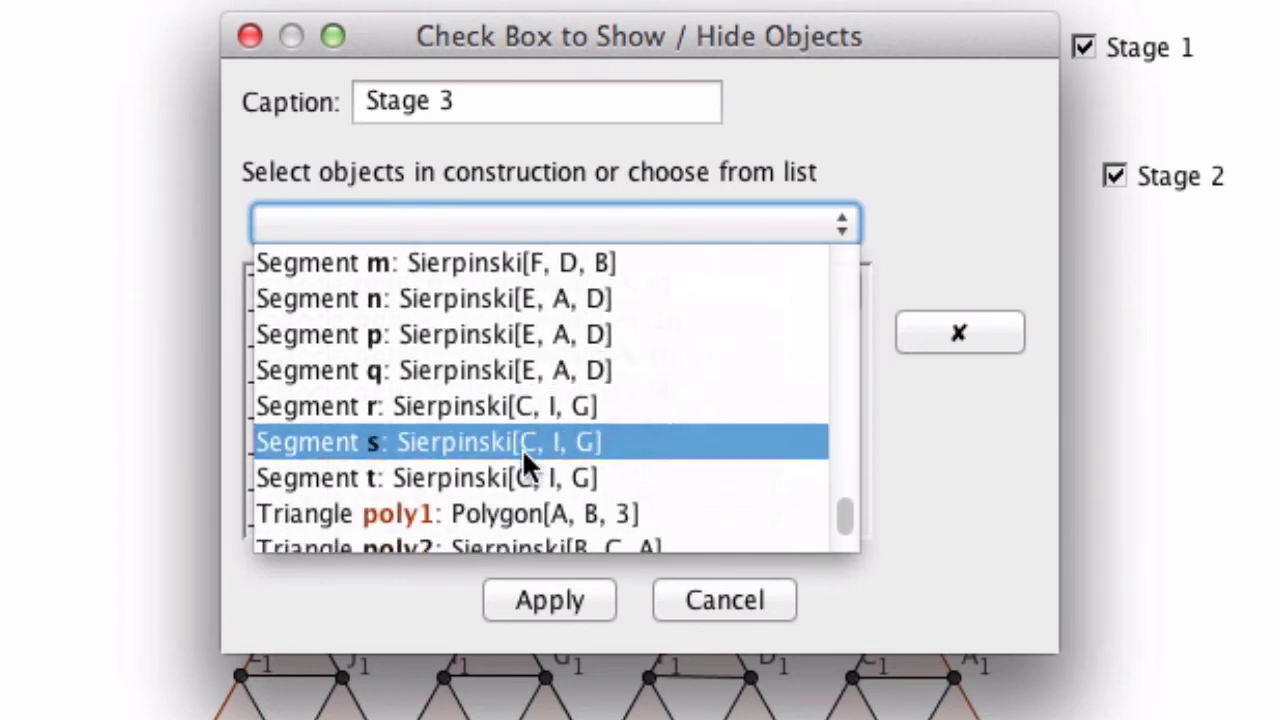
pyautogui.click(508, 406)
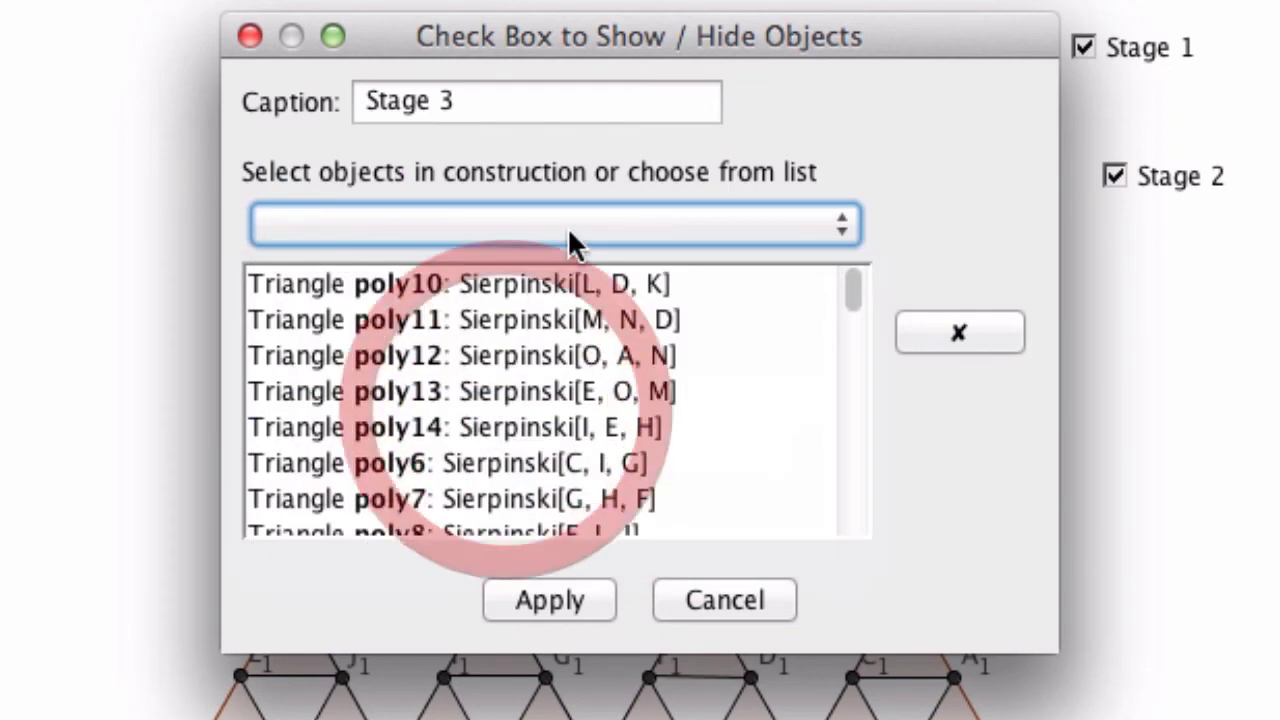
pyautogui.click(569, 225)
pyautogui.click(466, 404)
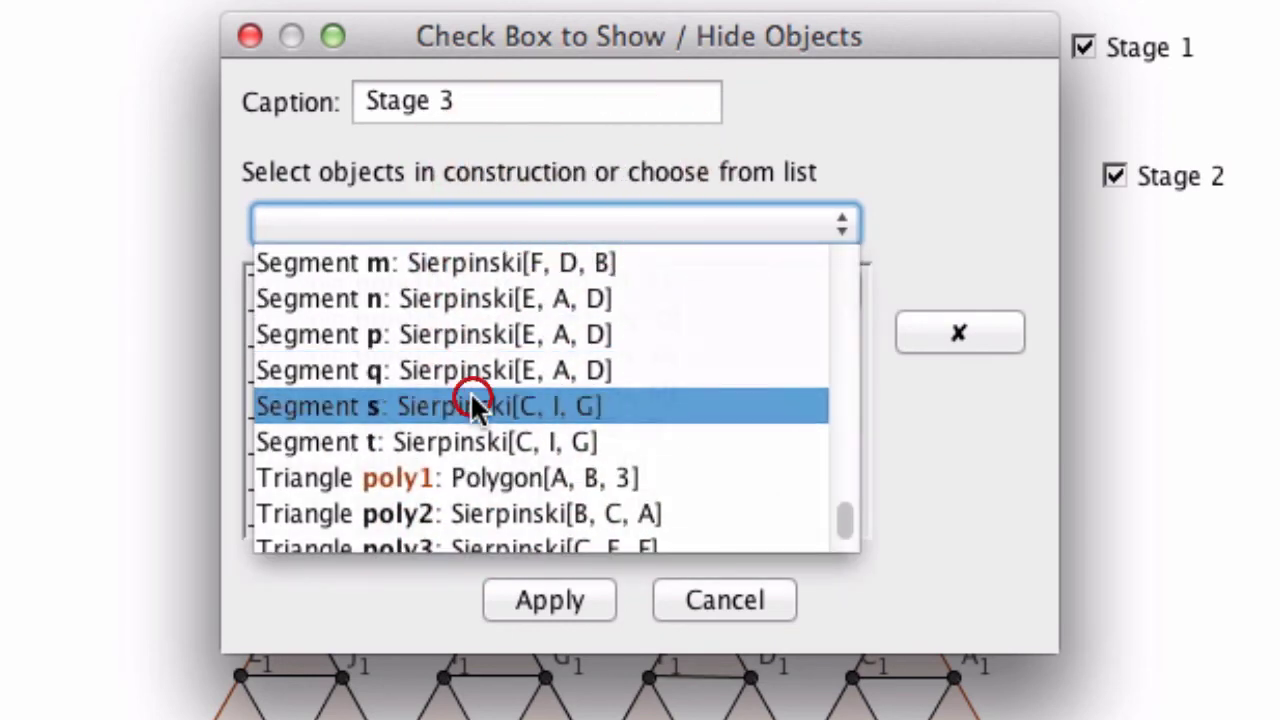
pyautogui.click(520, 229)
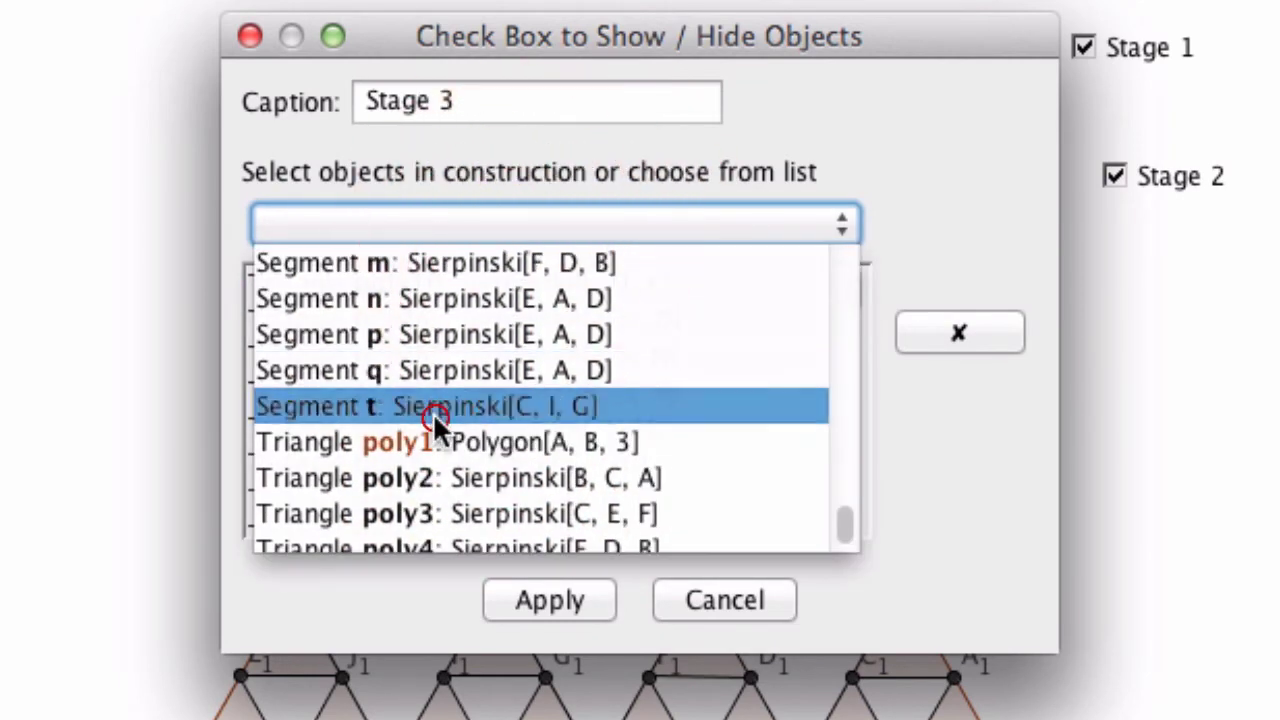
pyautogui.click(436, 412)
pyautogui.click(530, 225)
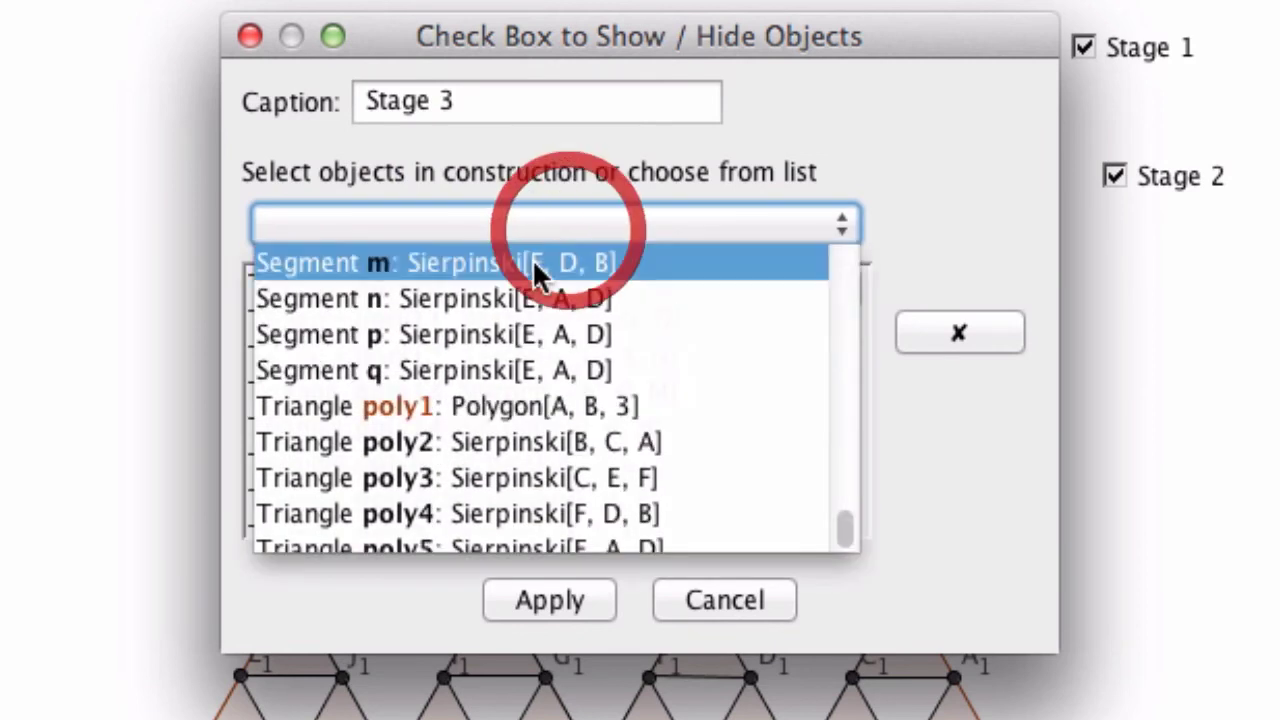
pyautogui.scroll(1, 476, 330)
pyautogui.scroll(2, 474, 324)
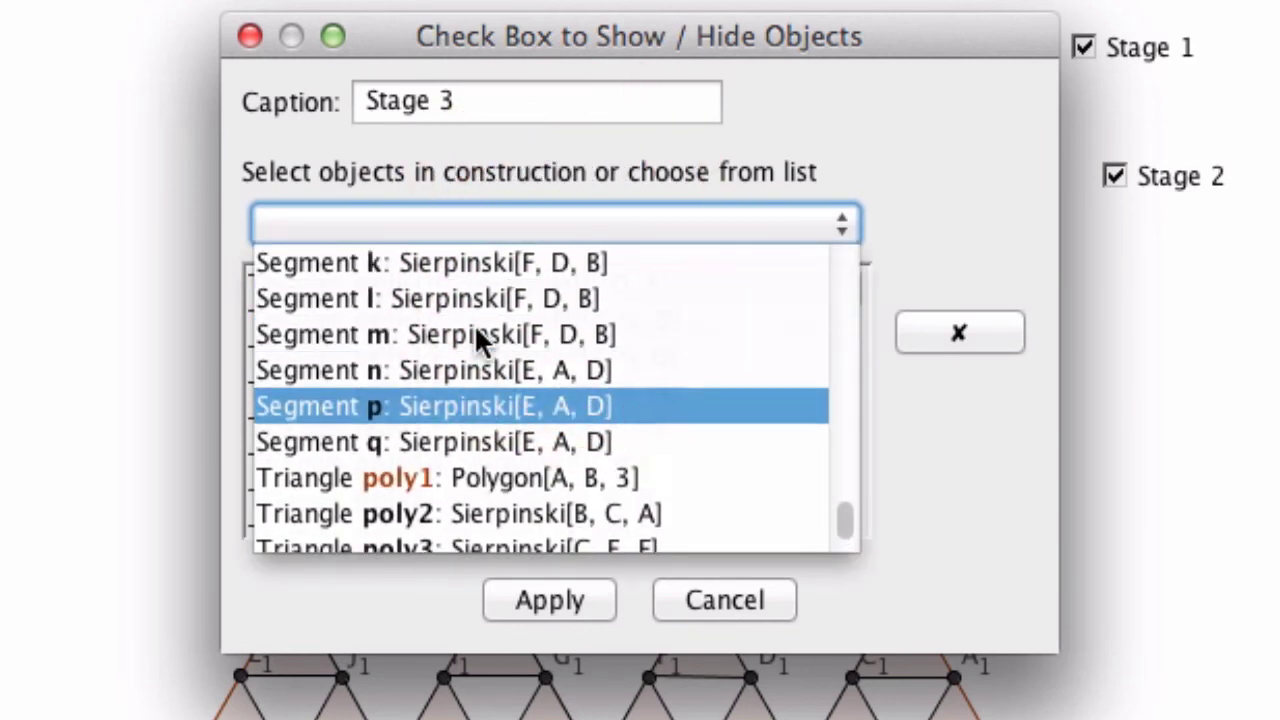
pyautogui.scroll(-3, 474, 324)
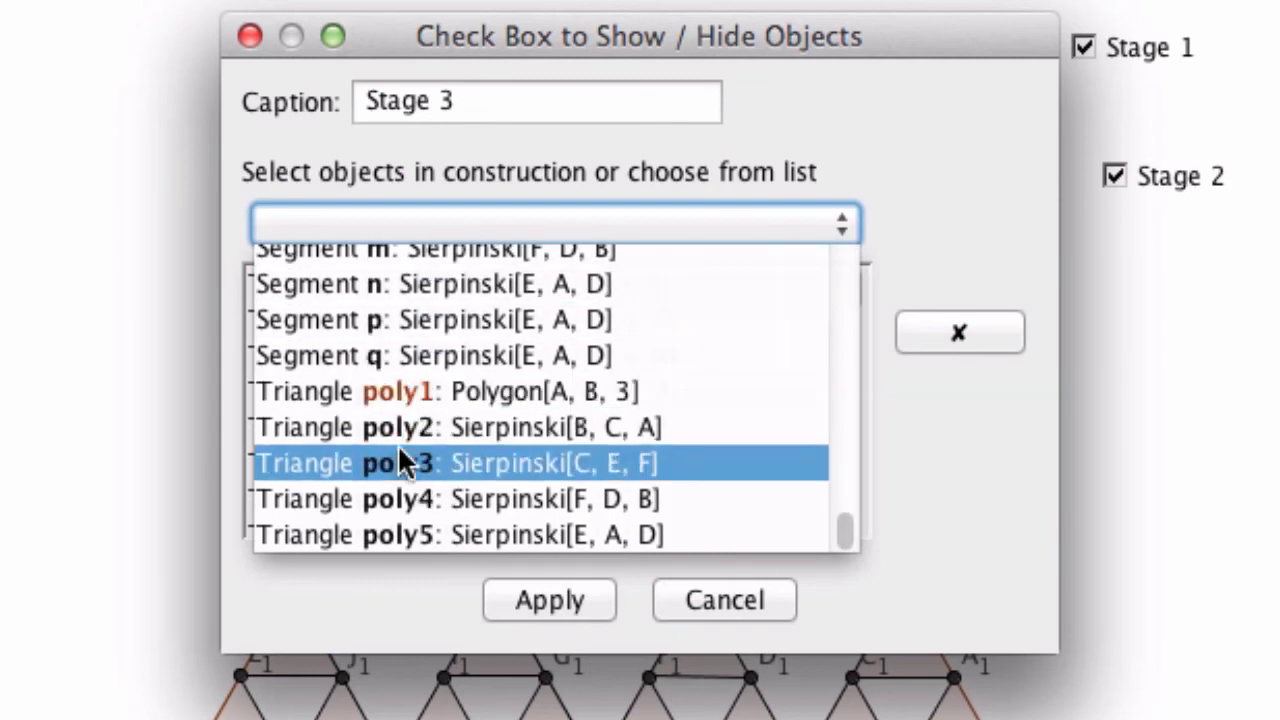
pyautogui.scroll(10, 414, 460)
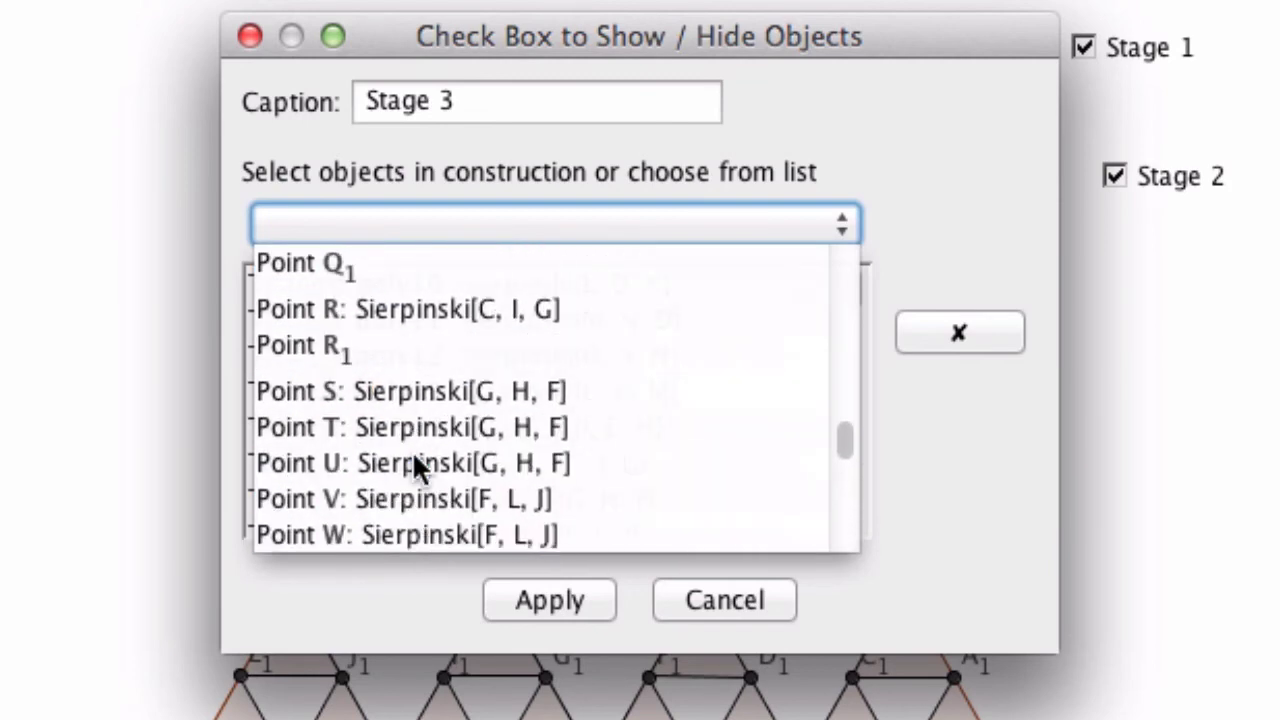
# - Create the Stage 3 checkbox, then uncheck Stage 3, Stage 2 and Stage 1 with the Move tool
pyautogui.click(580, 606)
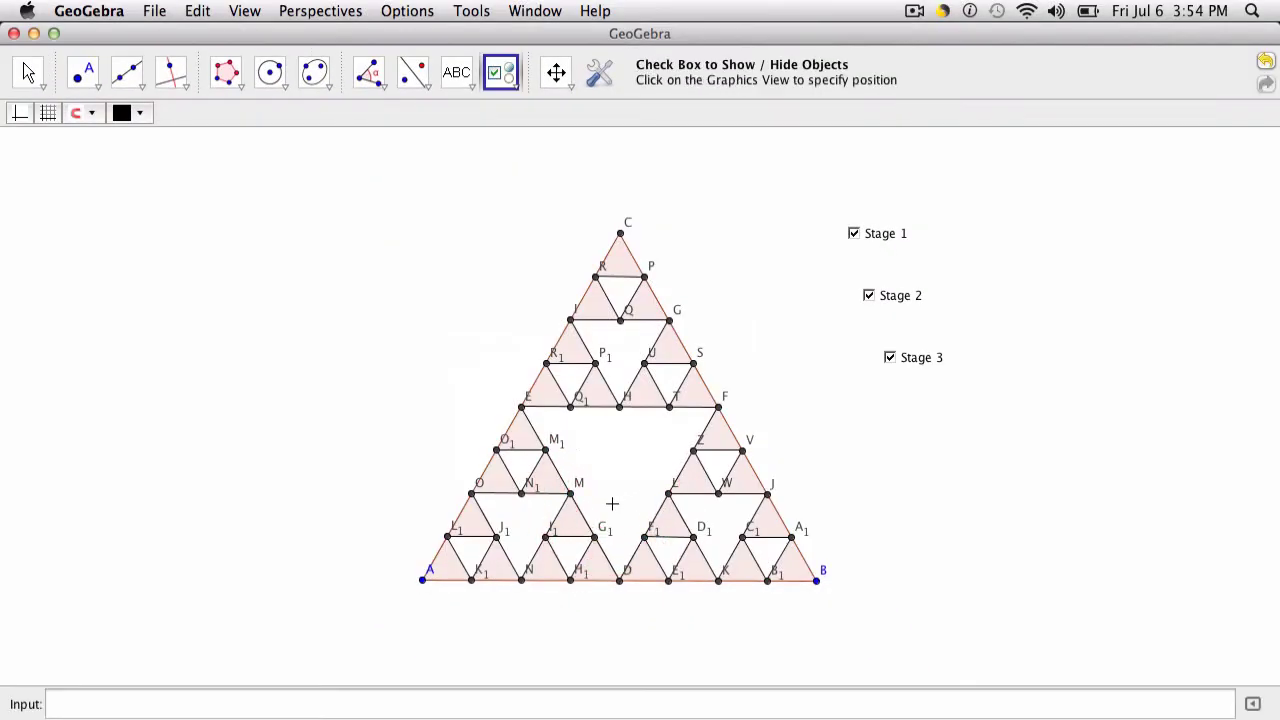
pyautogui.click(30, 76)
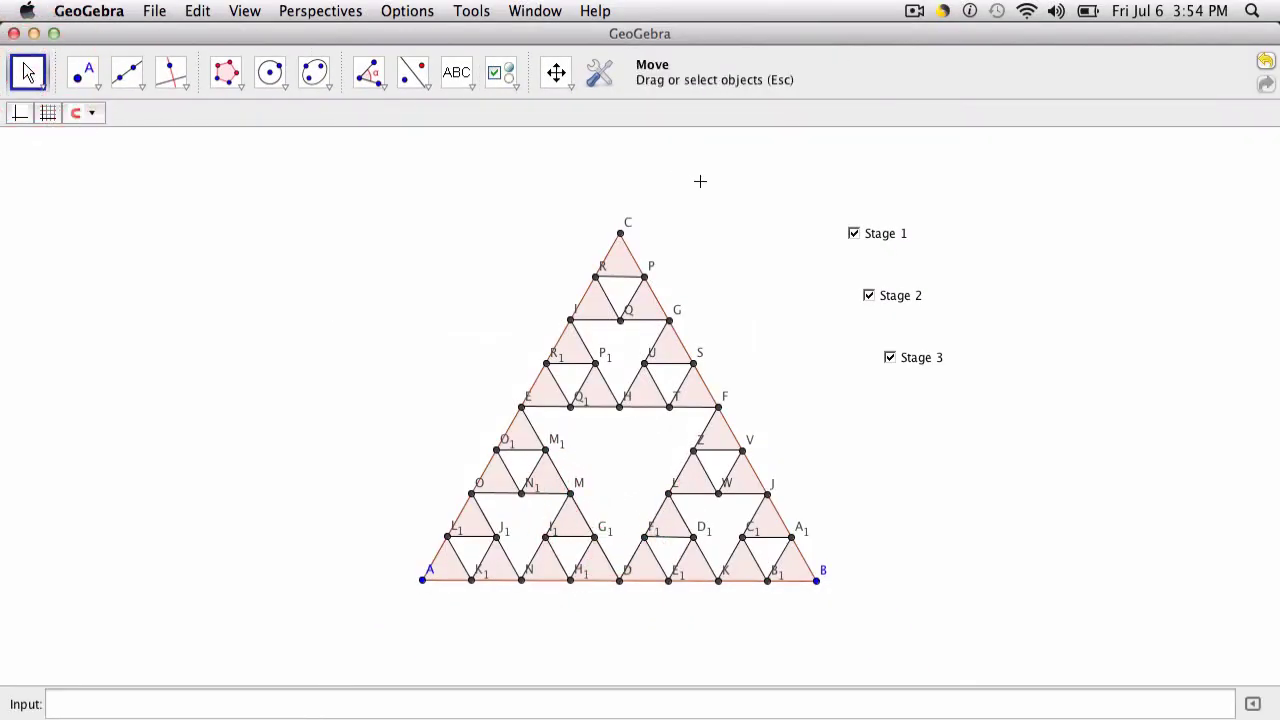
pyautogui.click(889, 360)
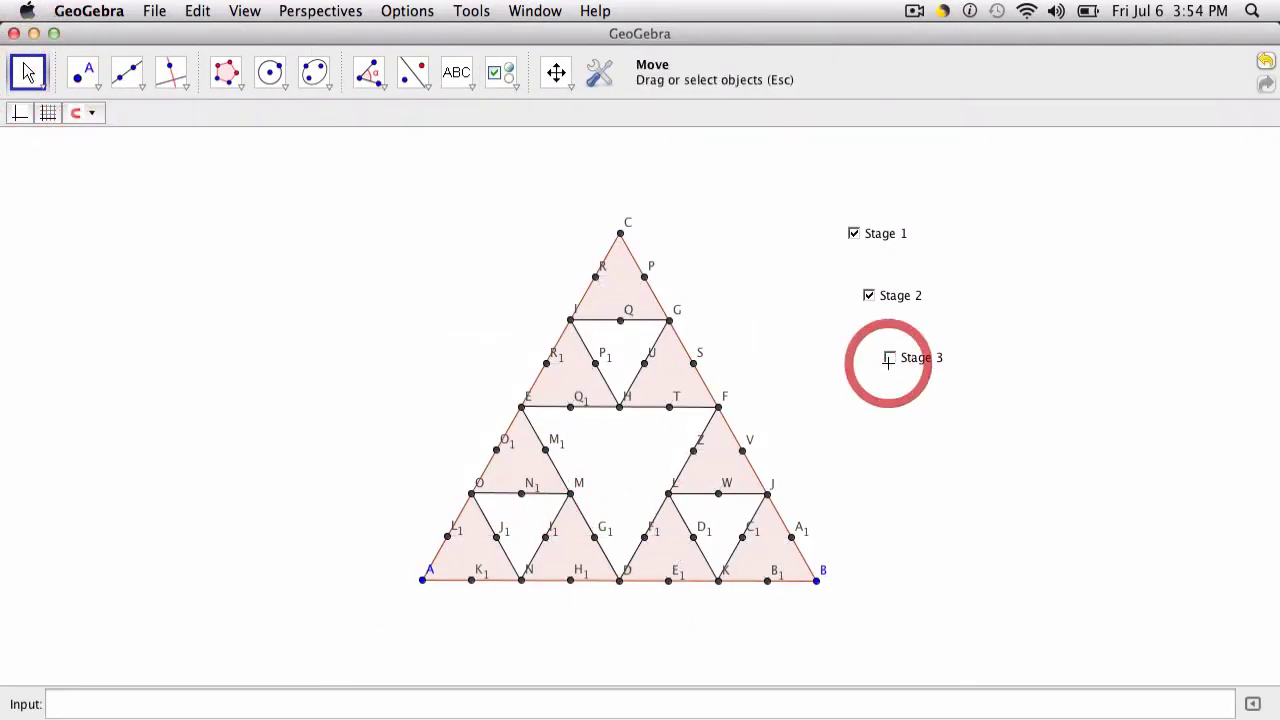
pyautogui.click(889, 360)
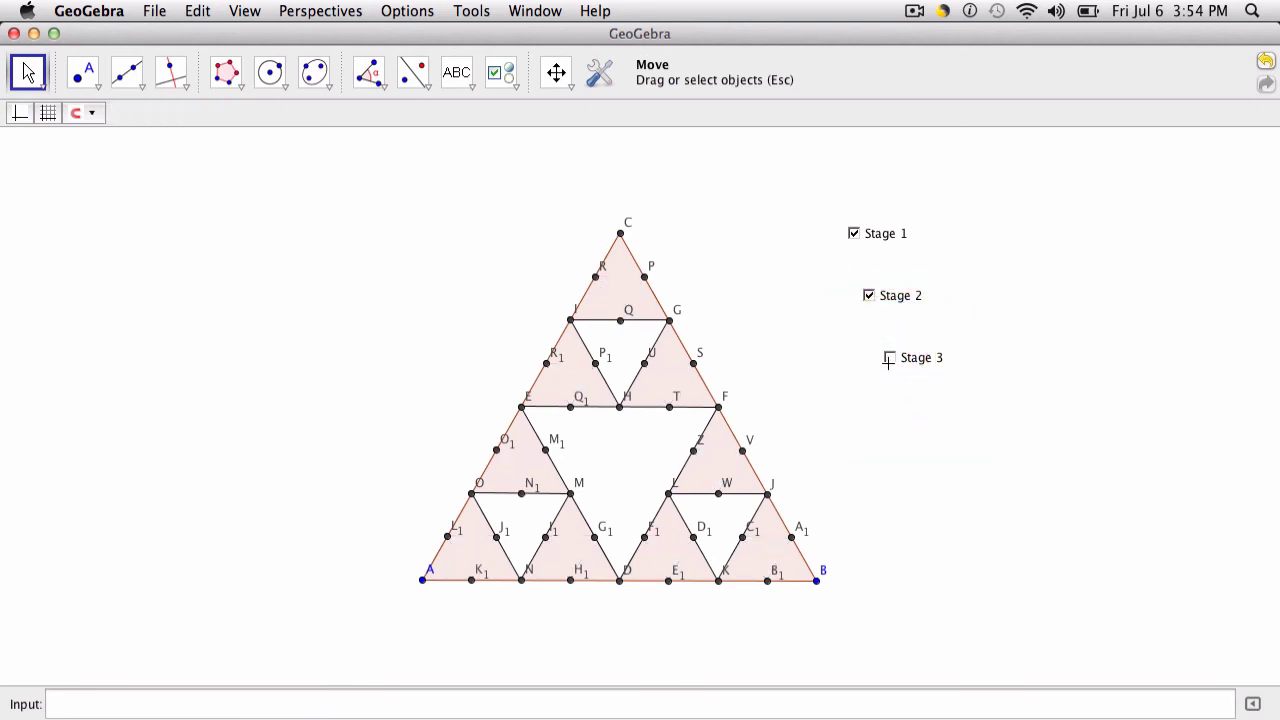
pyautogui.click(868, 296)
pyautogui.click(854, 235)
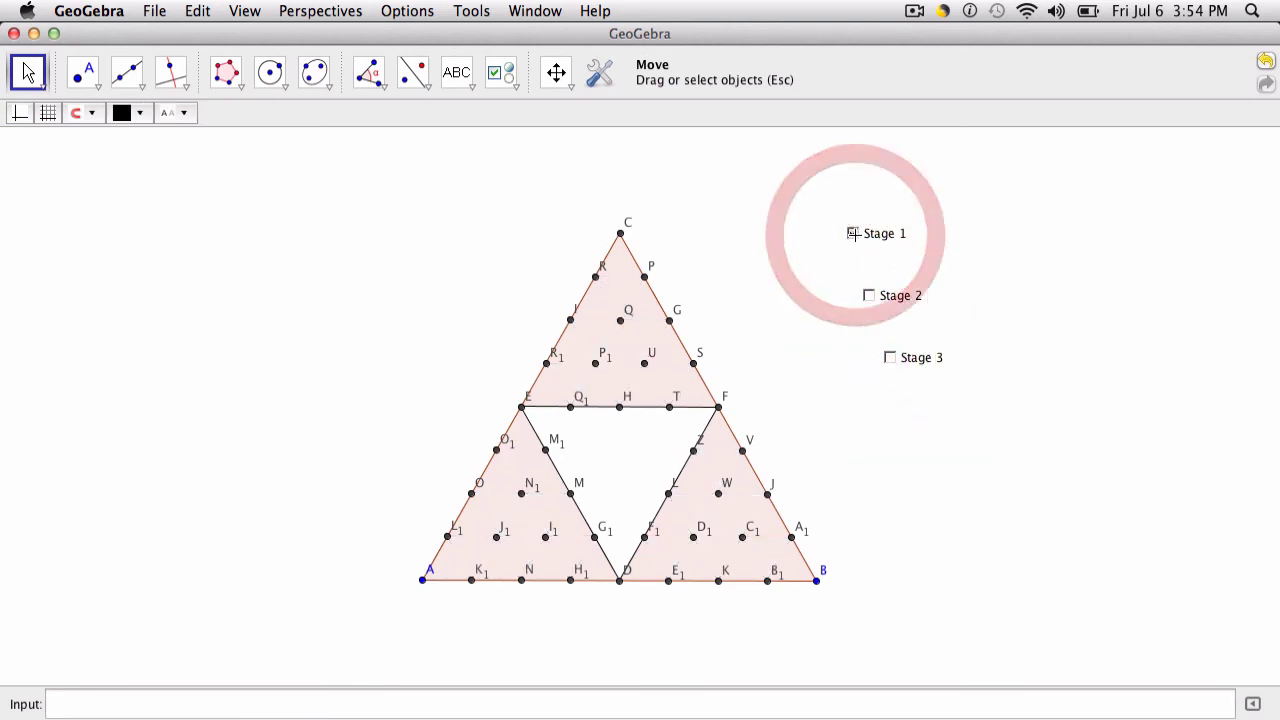
pyautogui.click(853, 234)
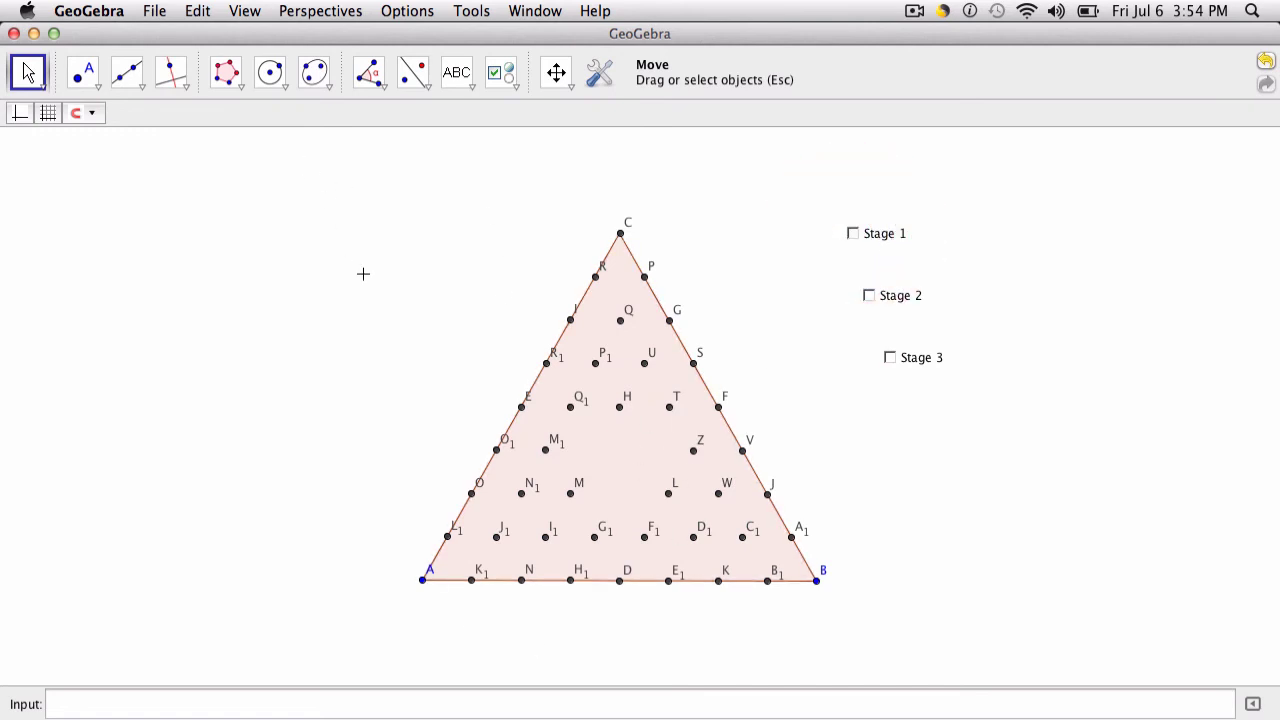
# - In Object Properties, turn on Fix Checkbox for the Boolean values g, o and u
pyautogui.press('super+e')
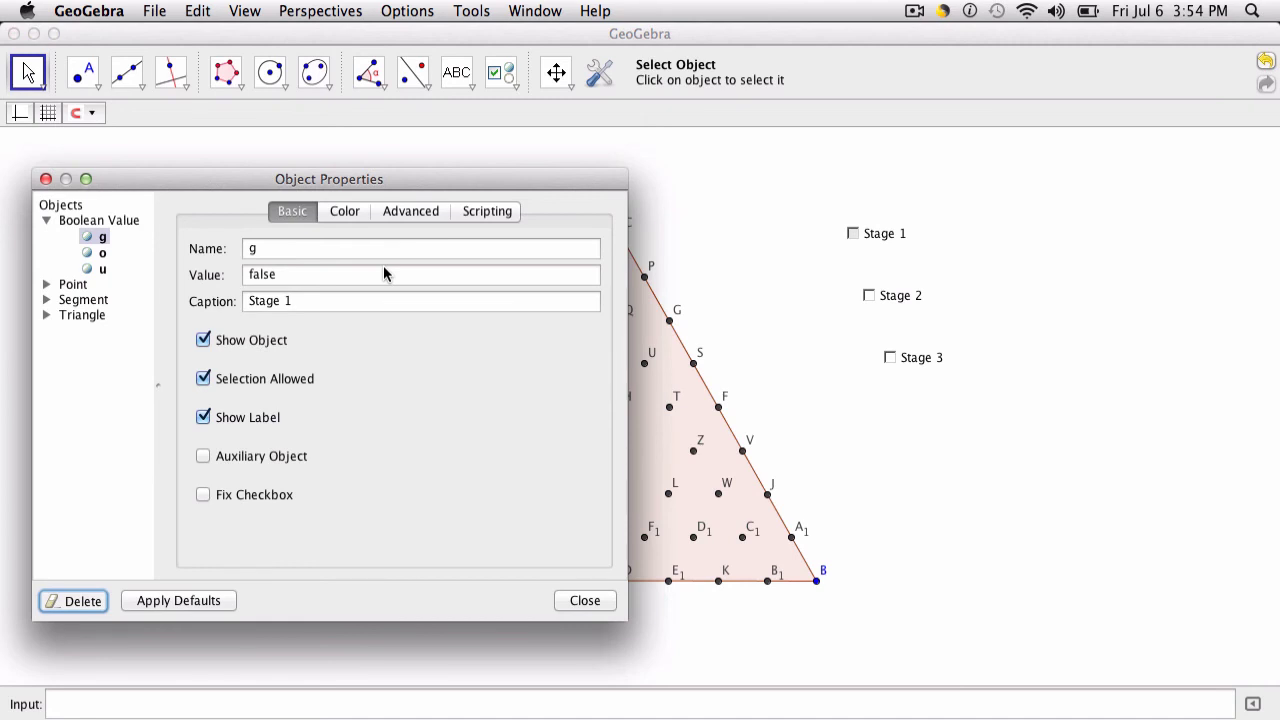
pyautogui.click(130, 221)
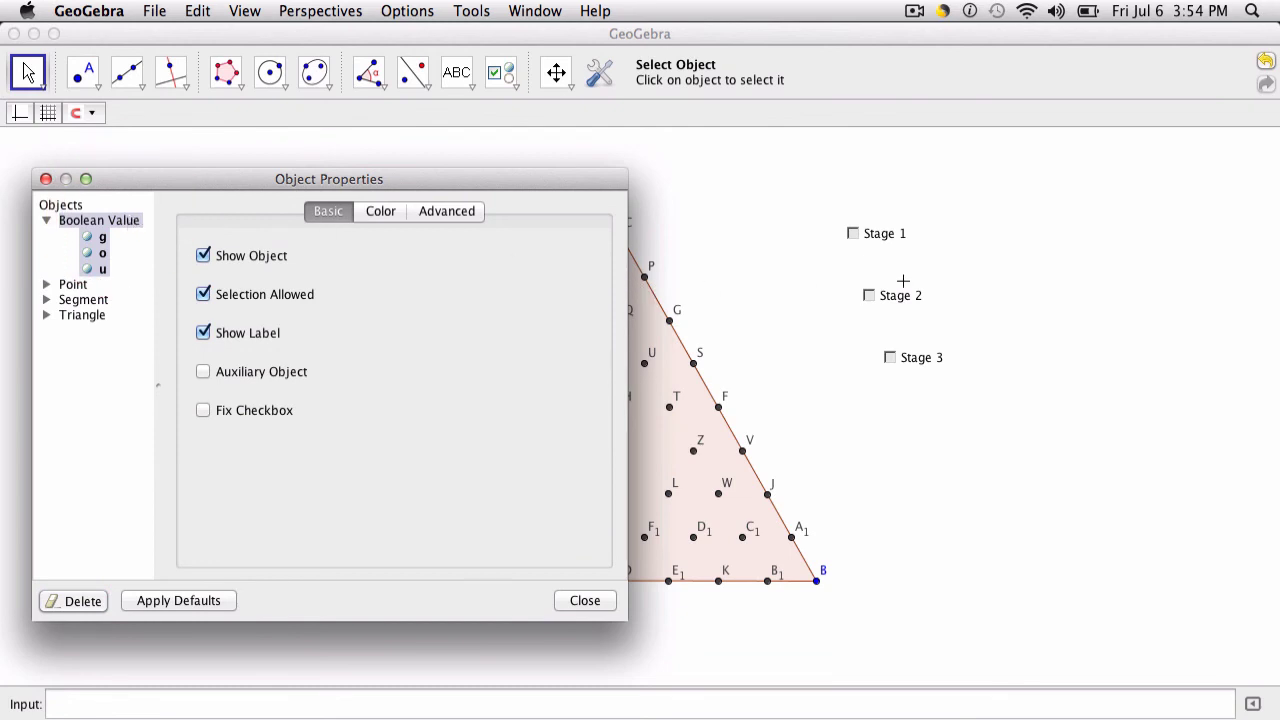
pyautogui.click(204, 412)
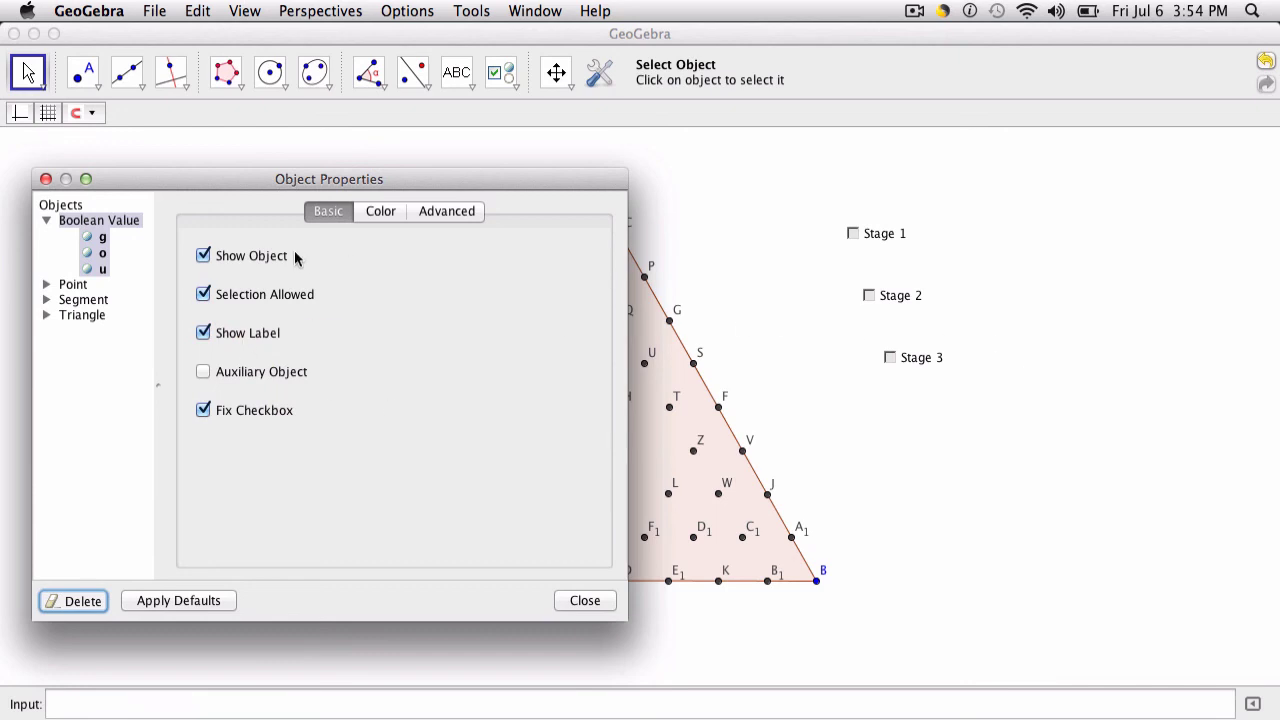
pyautogui.click(46, 220)
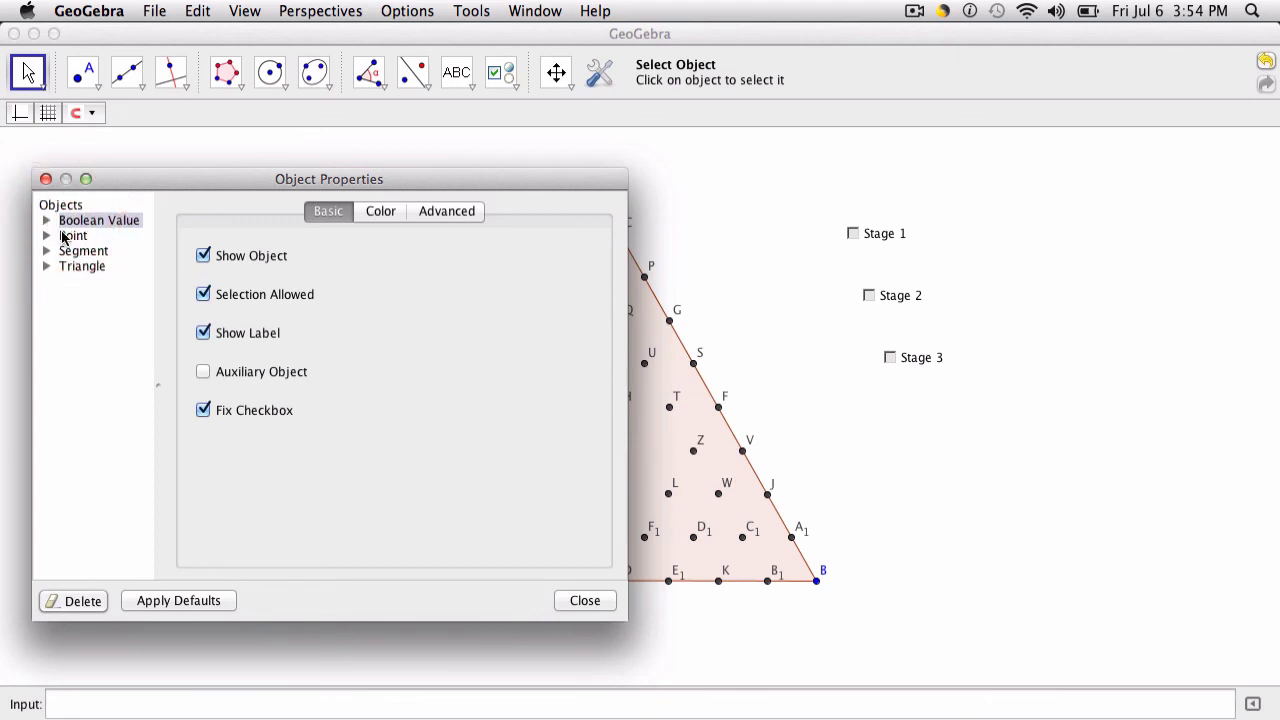
# - Turn off Show Object for all points in Object Properties and close the dialog
pyautogui.click(70, 237)
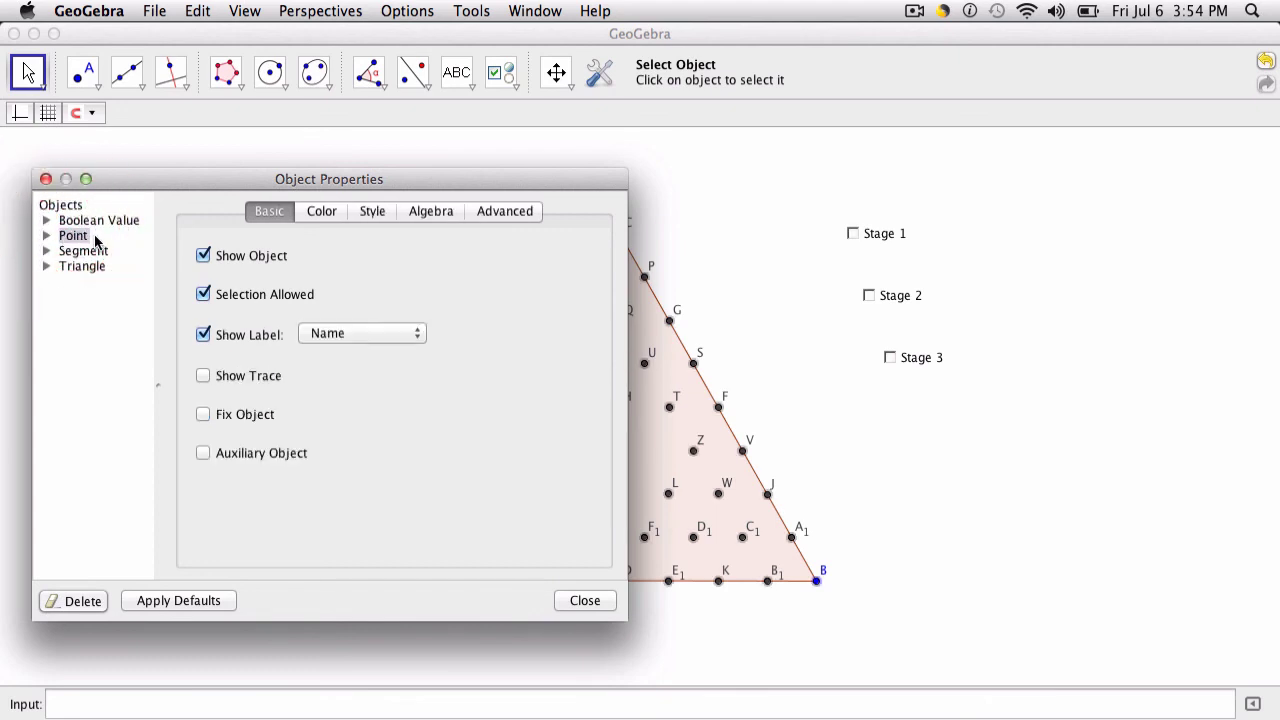
pyautogui.click(46, 236)
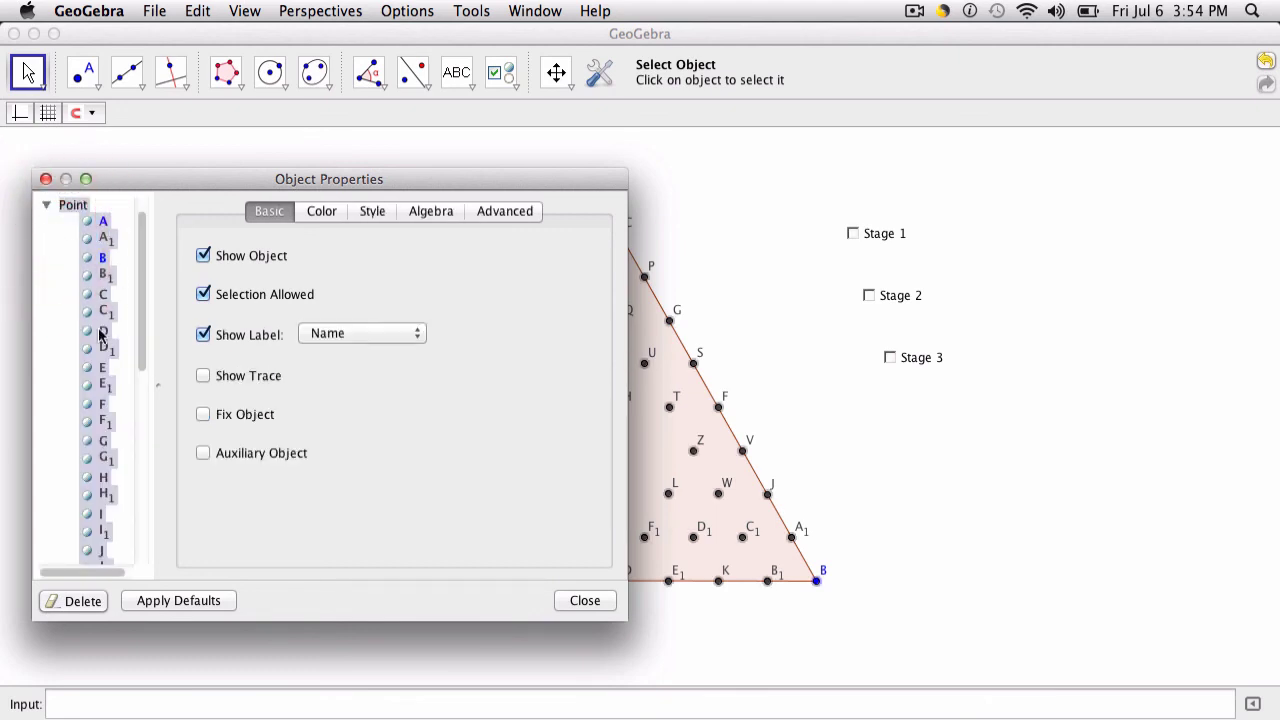
pyautogui.click(47, 207)
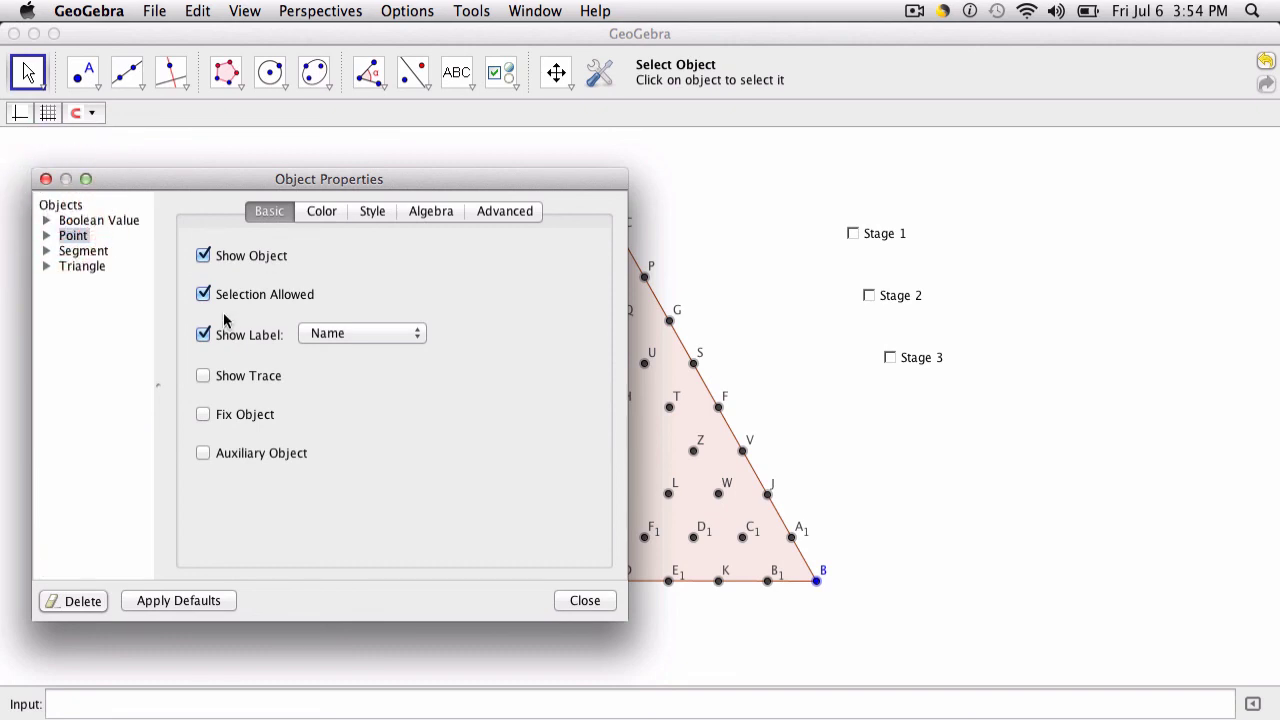
pyautogui.click(203, 256)
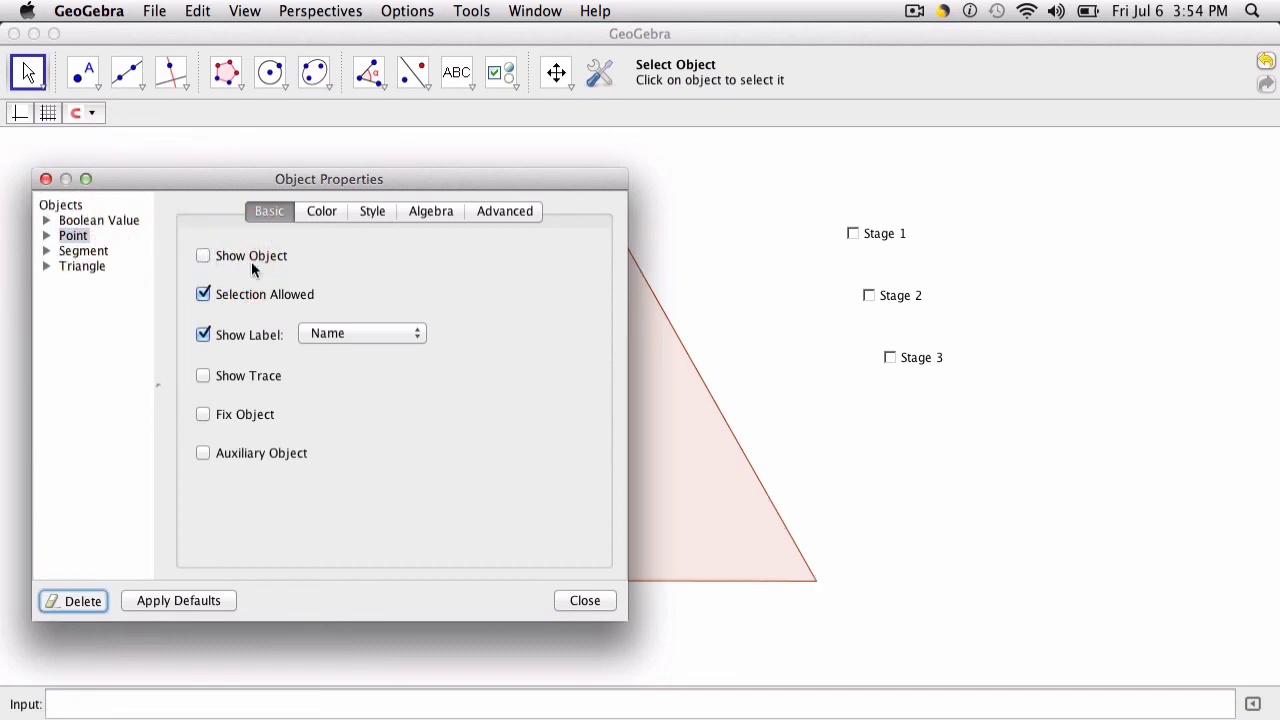
pyautogui.click(580, 600)
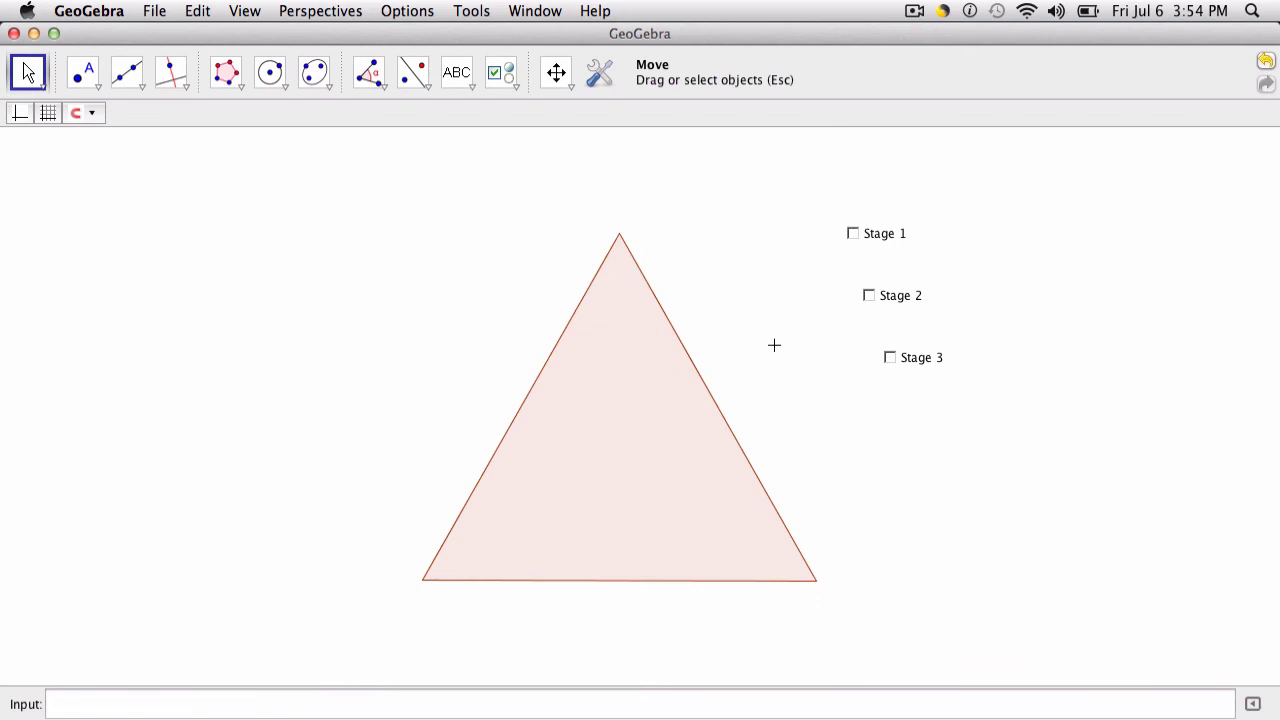
# - Tick the Stage 1, Stage 2 and Stage 3 checkboxes in turn
pyautogui.click(852, 233)
pyautogui.click(869, 296)
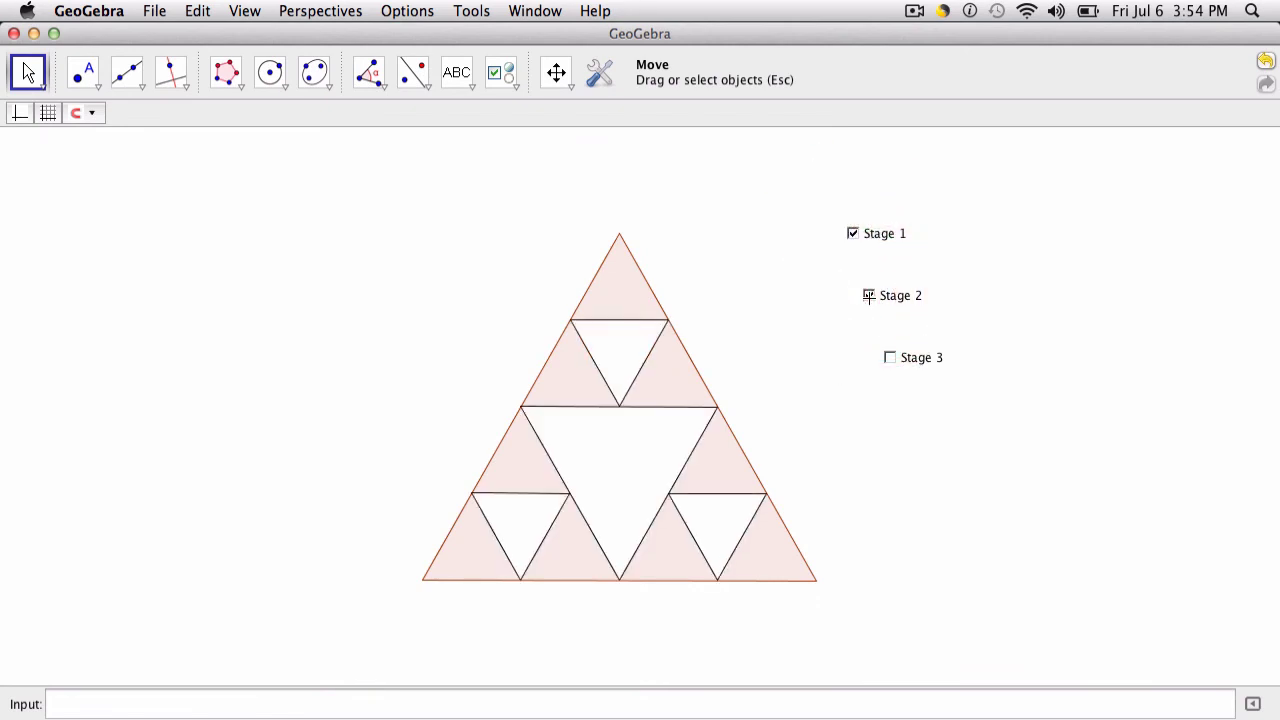
pyautogui.click(889, 357)
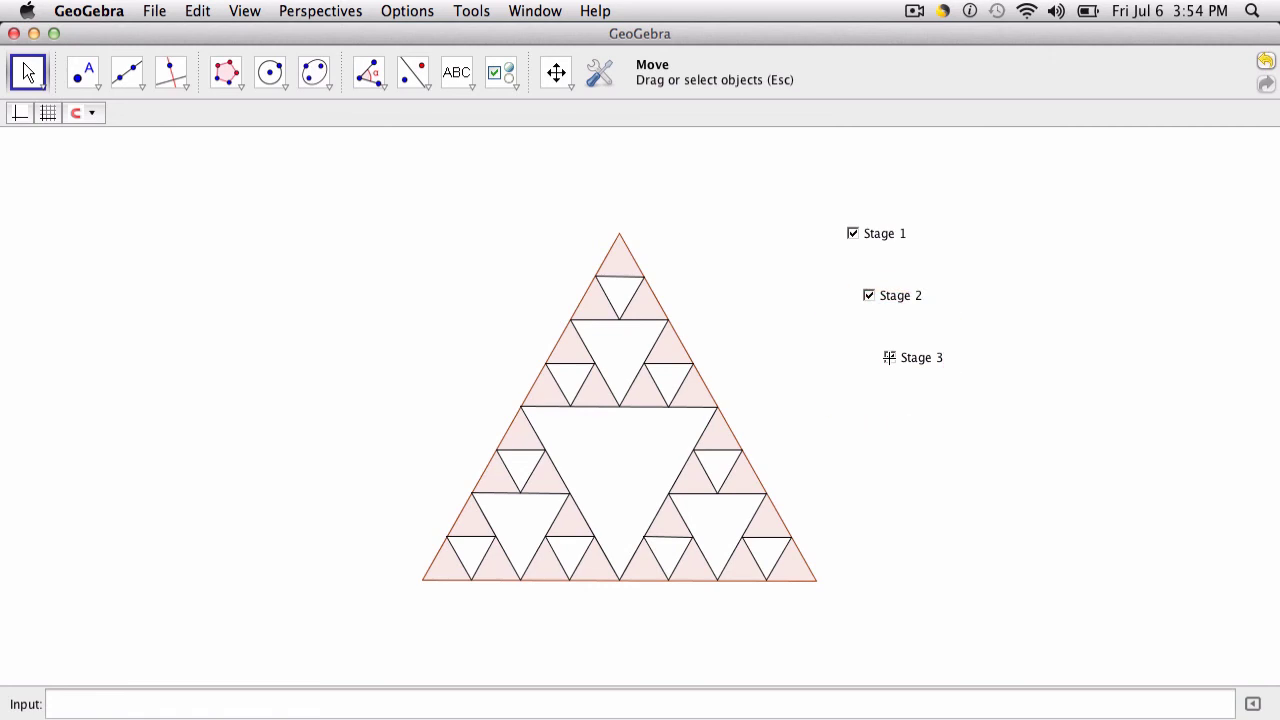